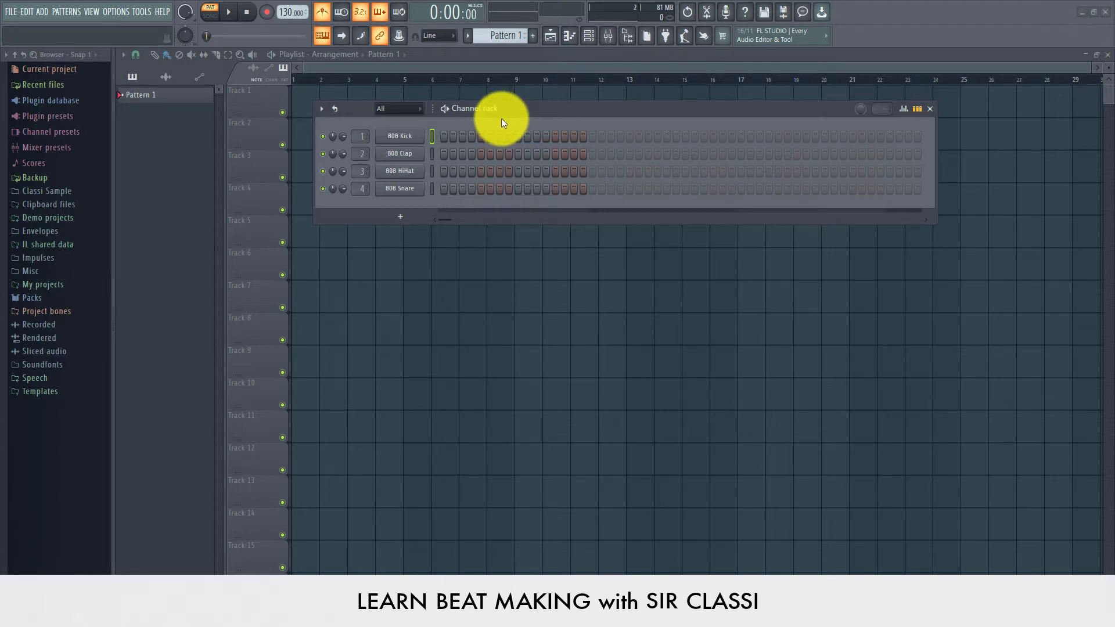
Insert a Battery 4 channel into the channel rack and move its plugin window clear of the channel names.
right_click(383, 140)
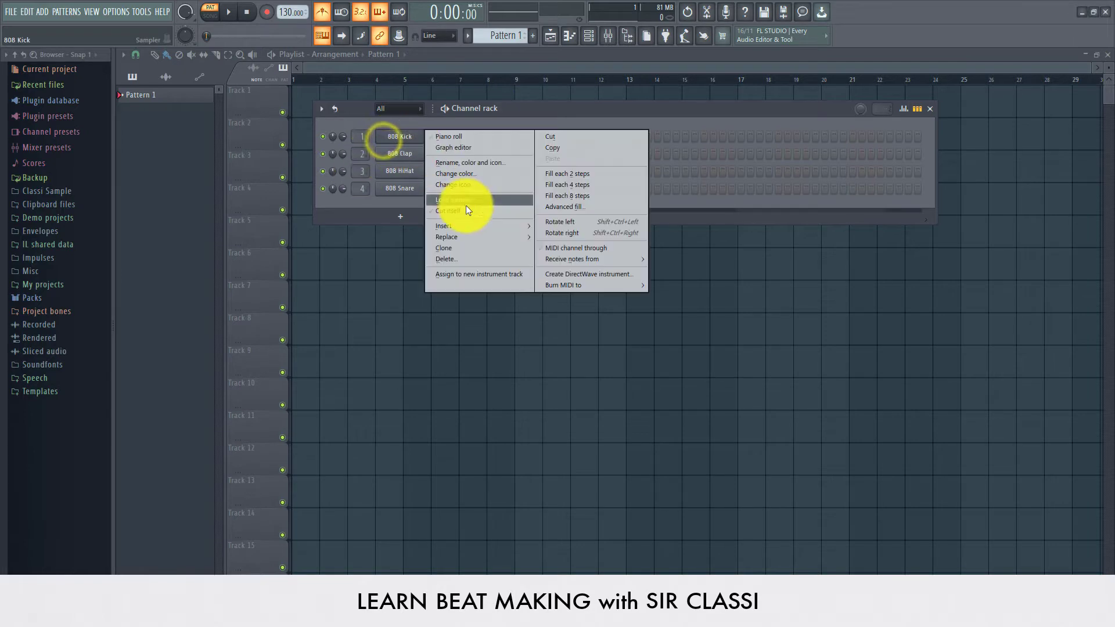
mouse_move(464, 225)
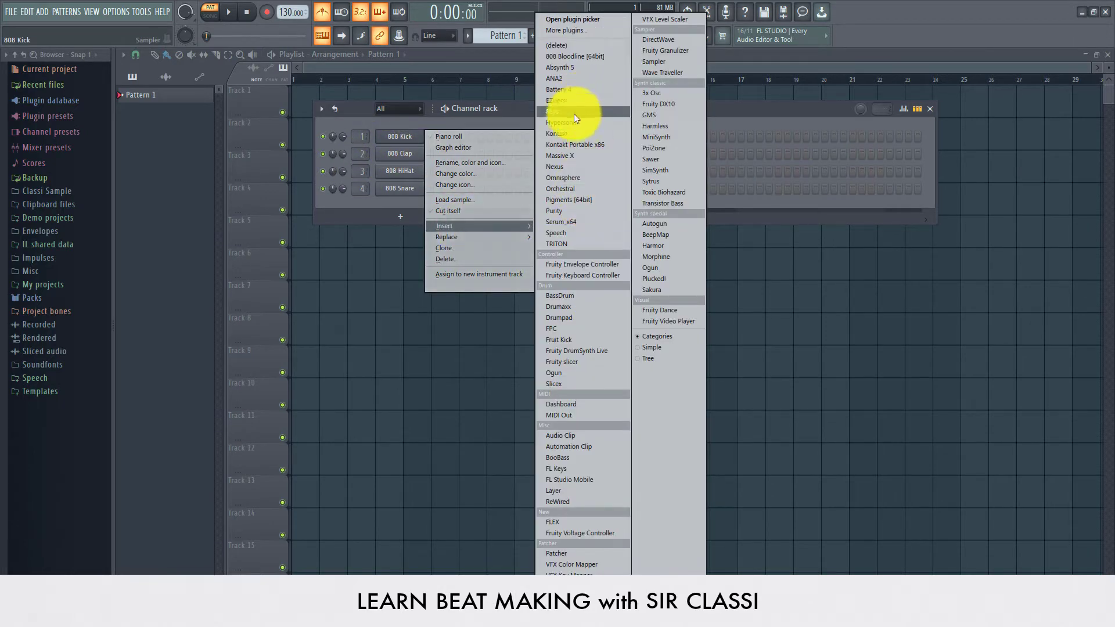
left_click(578, 89)
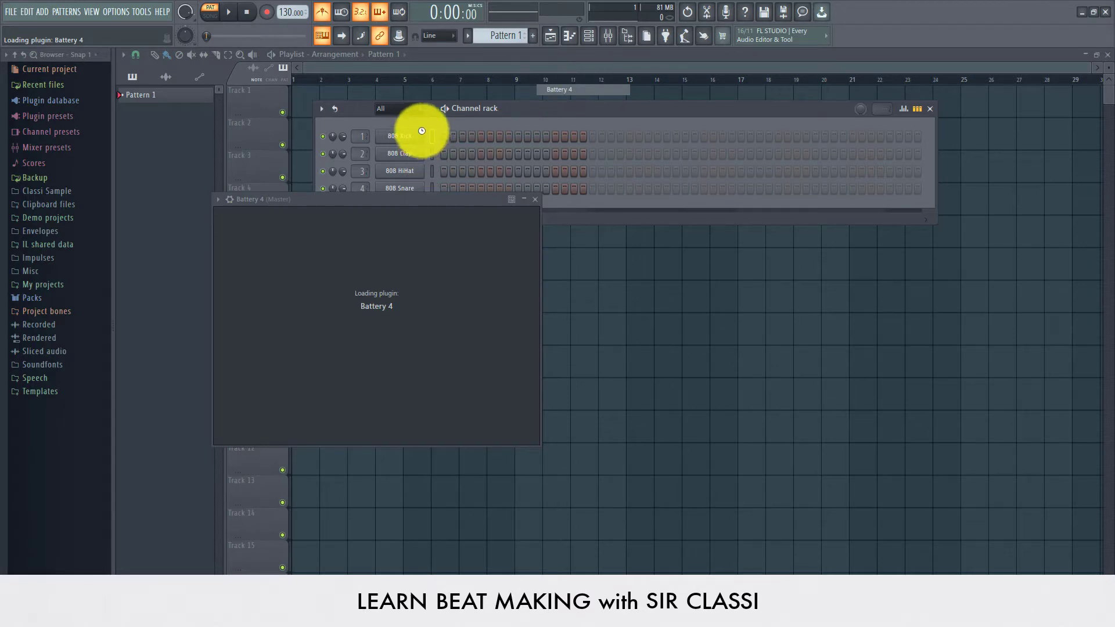
left_click(385, 136)
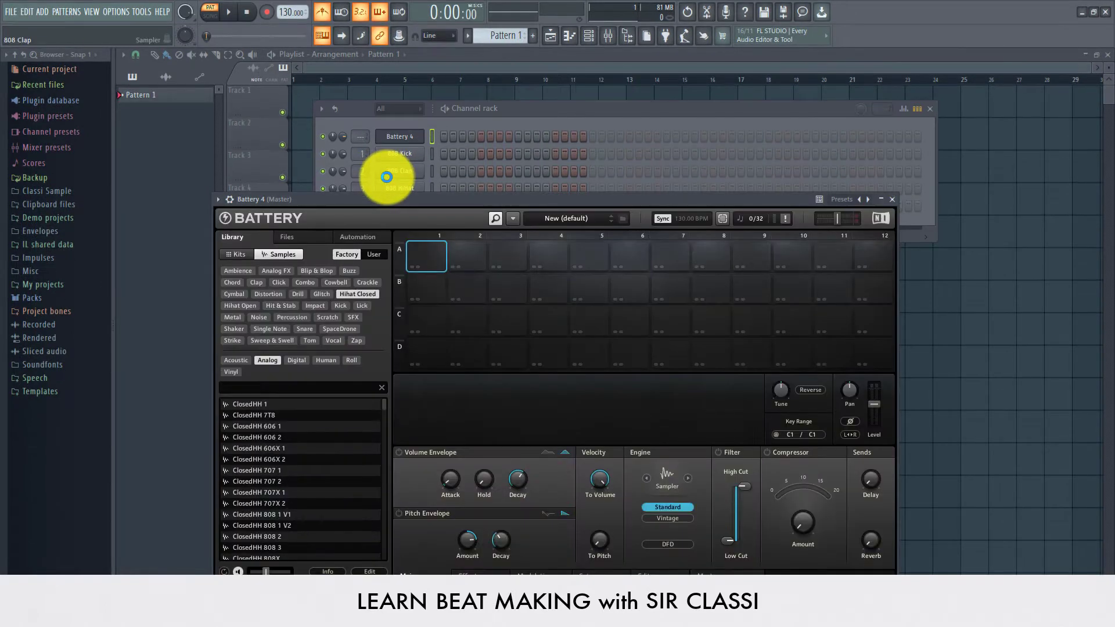
left_click_drag(371, 198, 492, 187)
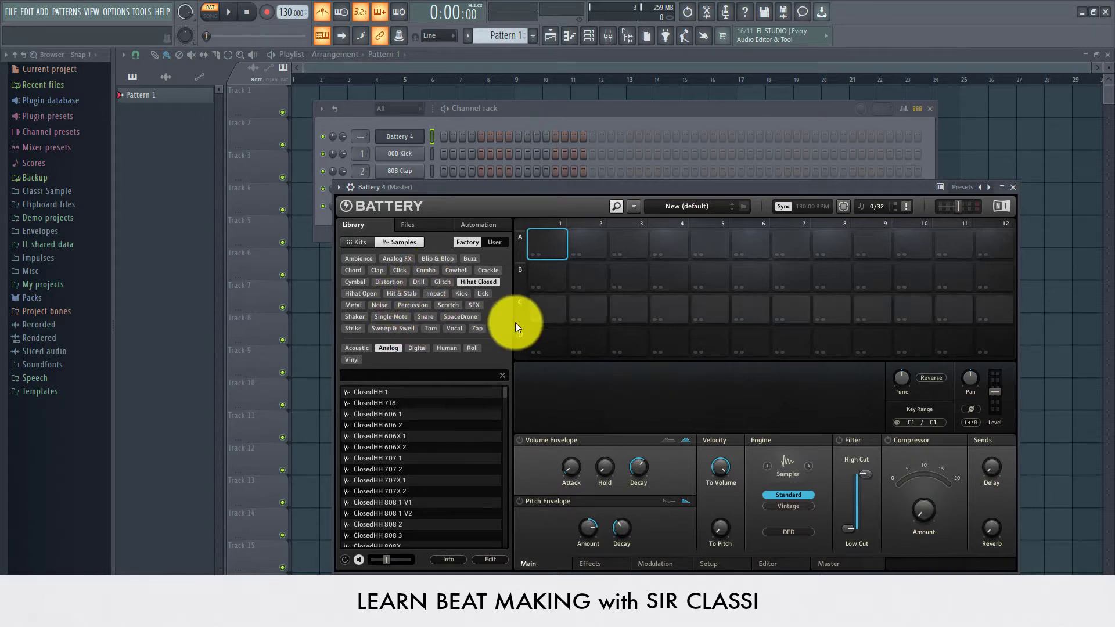
Filter the factory samples to the Kick category and audition the analog kicks from Kick 606X 1 through Kick 808 2.
left_click(459, 294)
left_click(384, 424)
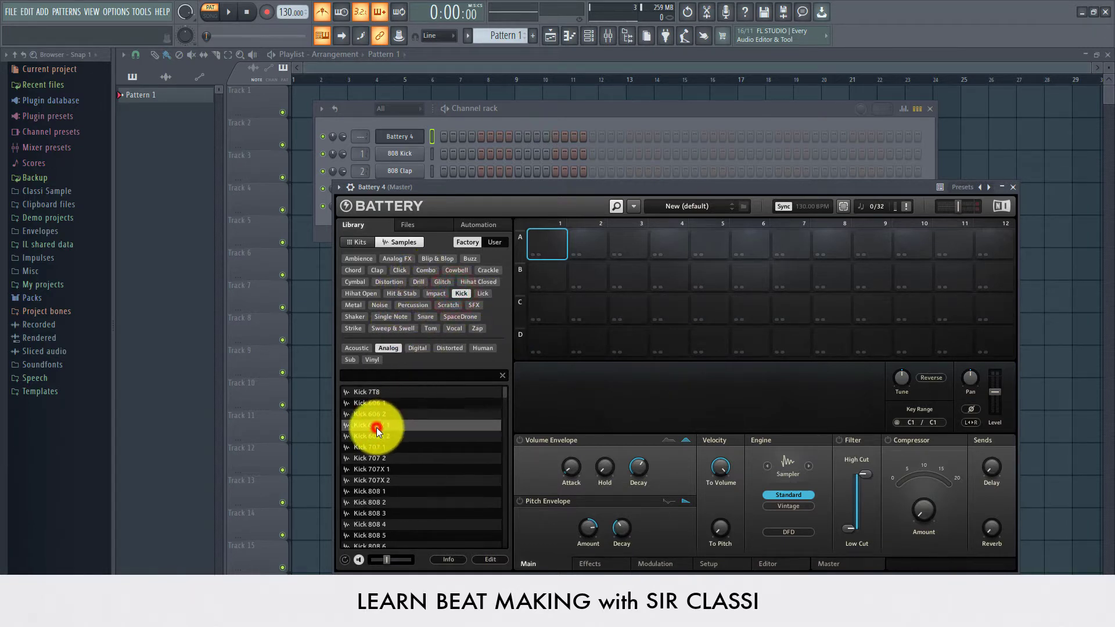
key("Down")
key("Down")
key("Down")
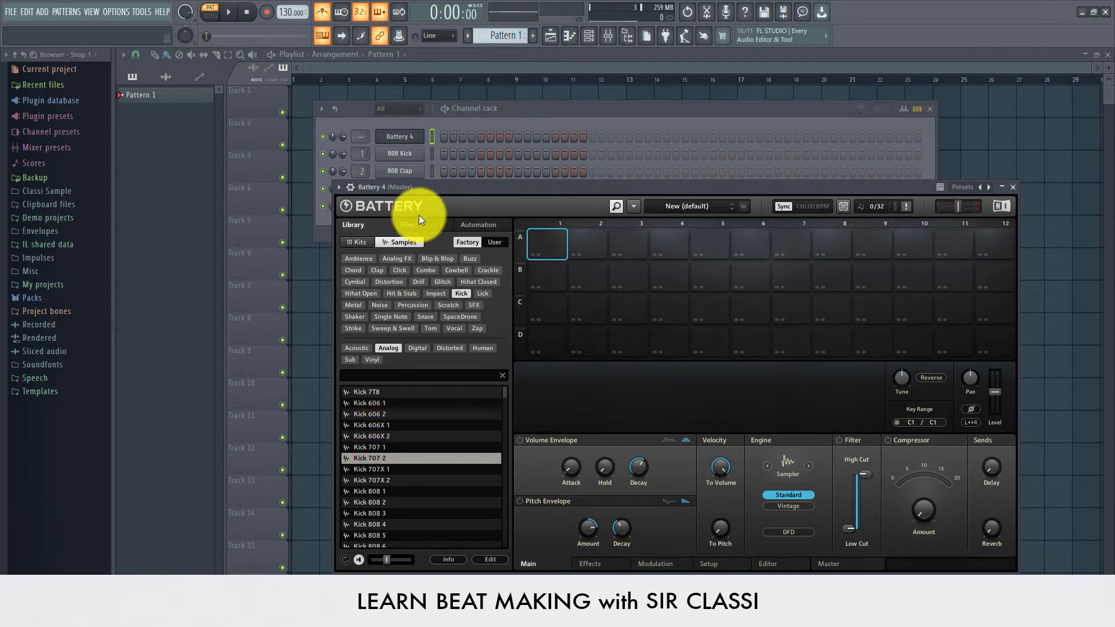
key("Down")
key("Down")
key("Down")
key("Down")
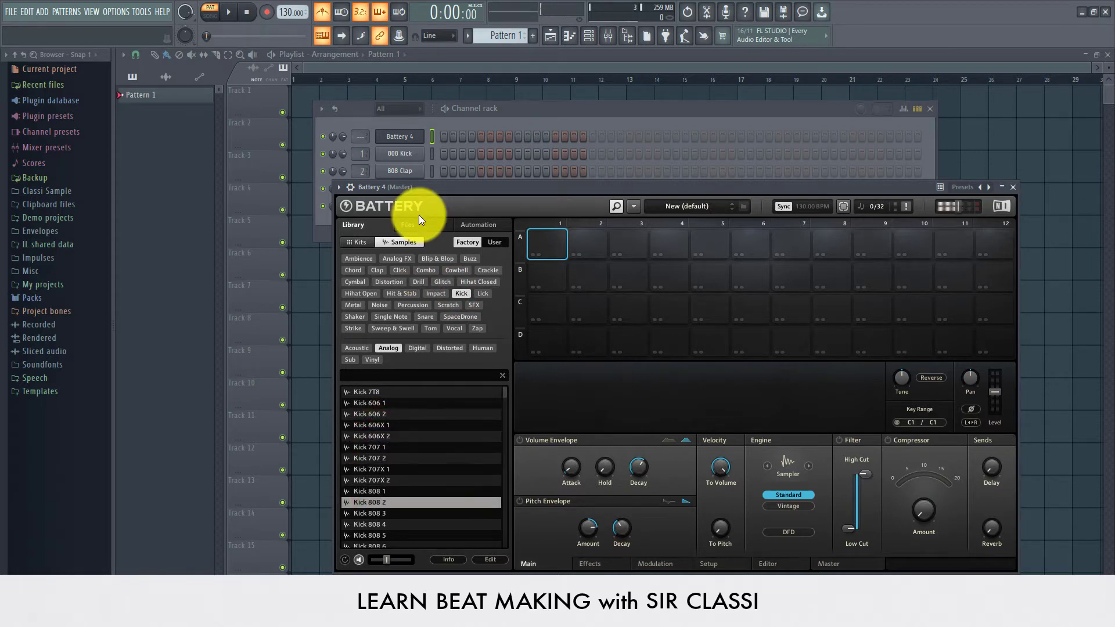
Audition the remaining analog 808 kicks, from Kick 808 5 through Kick 808X 1.
scroll(351, 465, "down", 3)
left_click(403, 498)
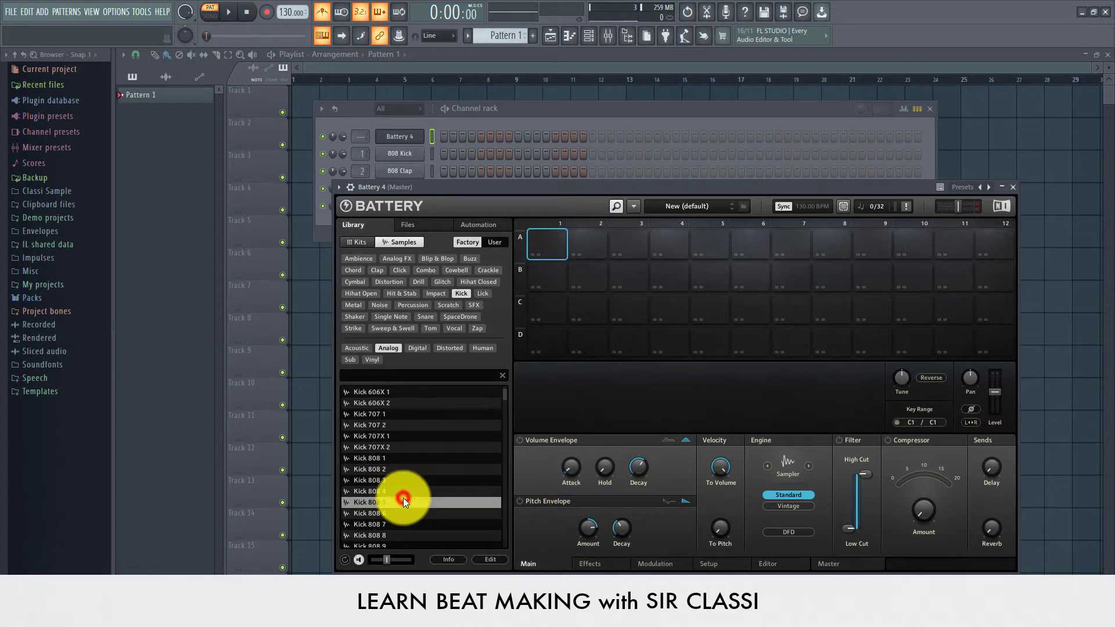
scroll(403, 498, "down", 5)
left_click(403, 499)
scroll(385, 496, "down", 3)
left_click(385, 495)
scroll(385, 496, "down", 5)
left_click(385, 496)
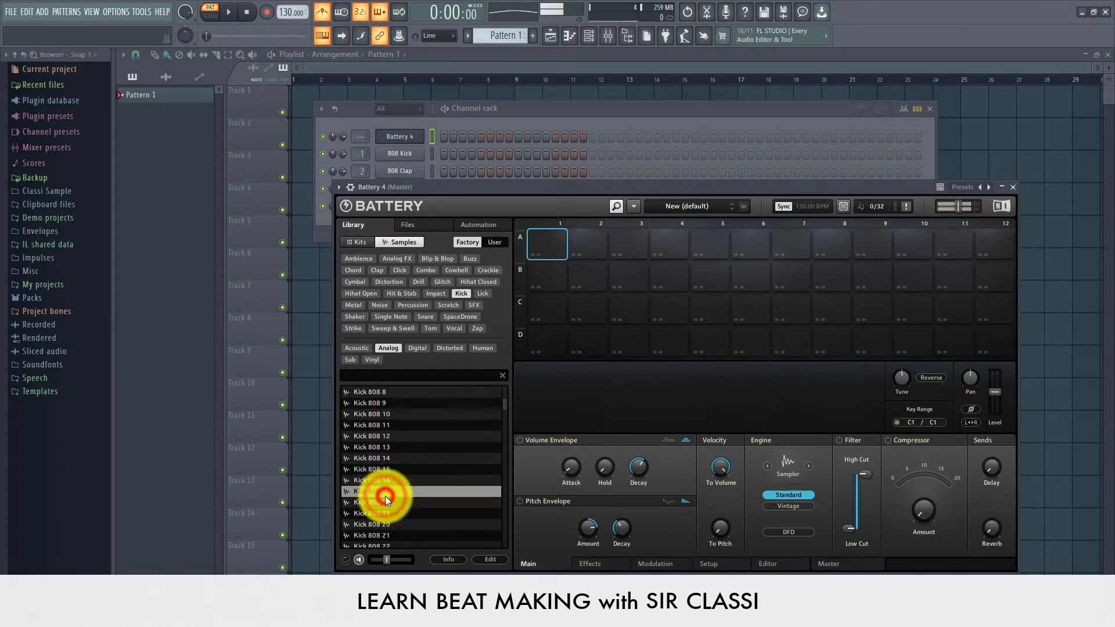
scroll(385, 496, "down", 5)
left_click(385, 496)
scroll(385, 496, "down", 3)
key("Down")
key("Down")
key("Down")
key("Down")
key("Down")
key("Down")
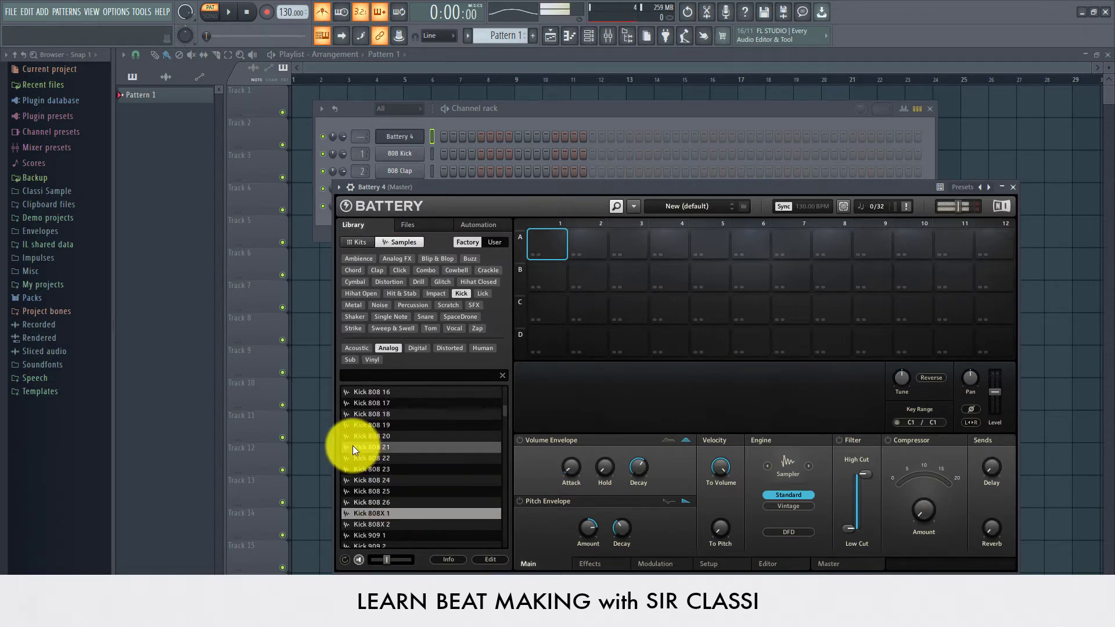
Compare the analog kicks around Kick 808X 1 and load Kick 808X 1 into cell A1.
key("Up")
key("Down")
key("Down")
key("Down")
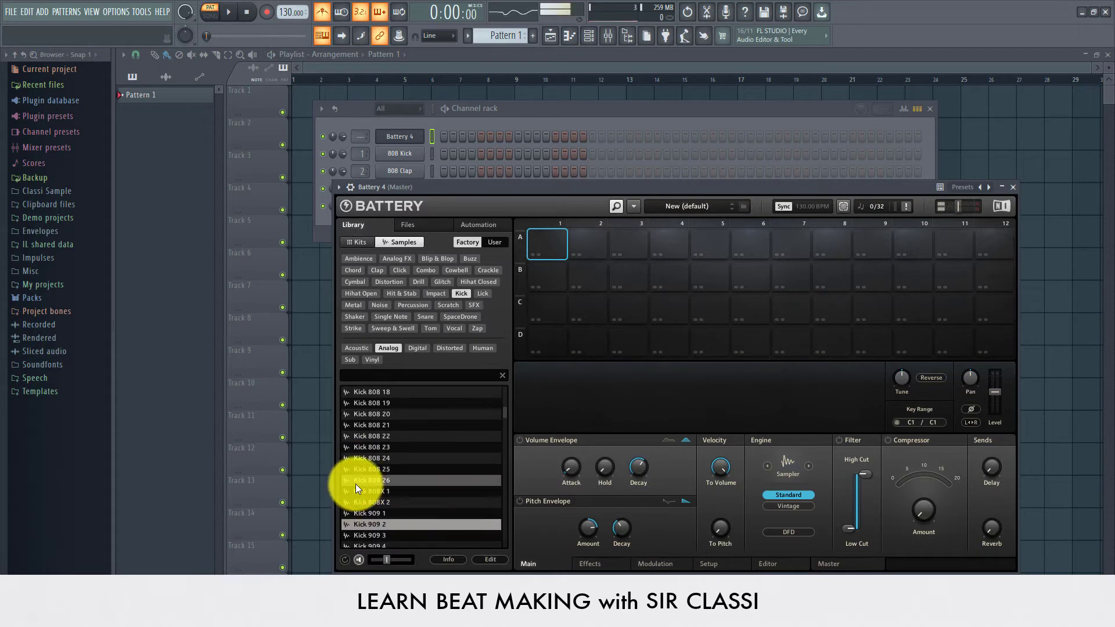
key("Up")
key("Up")
key("Up")
key("Down")
key("Up")
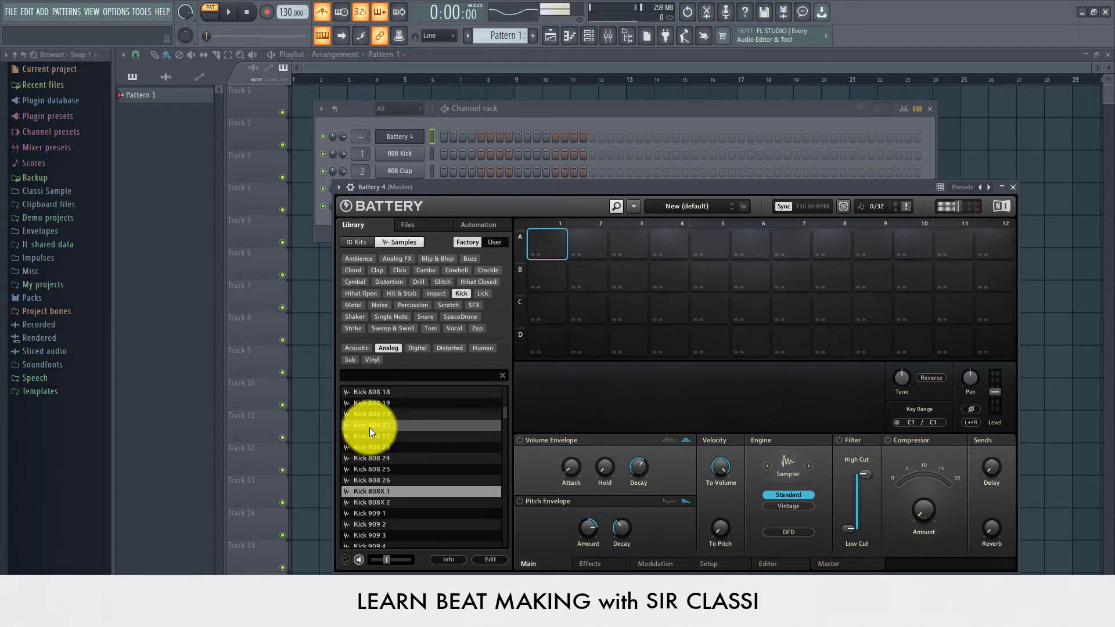
double_click(369, 493)
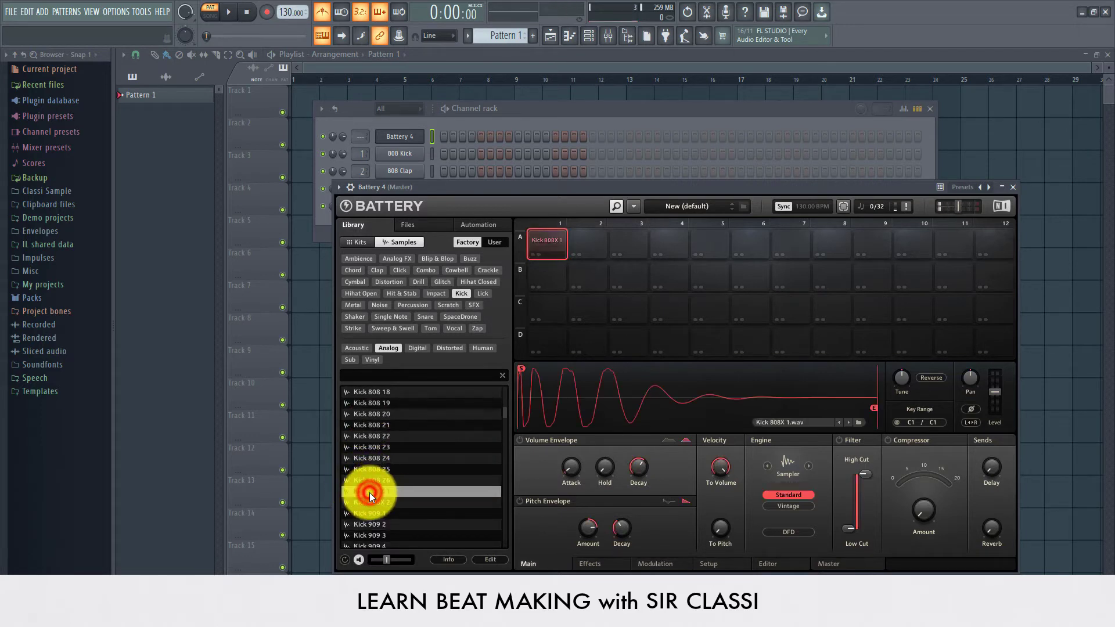
Select empty cell A2 and audition the analog kicks in reverse order from Kick 808 23 to Kick 707X 2.
left_click(585, 235)
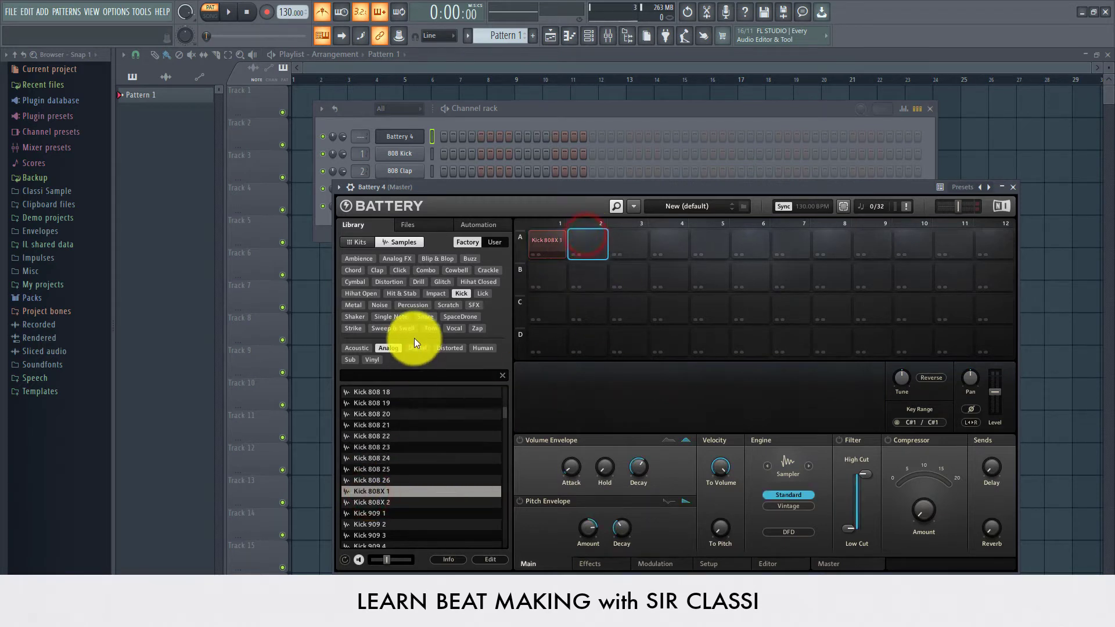
left_click(378, 450)
left_click(385, 435)
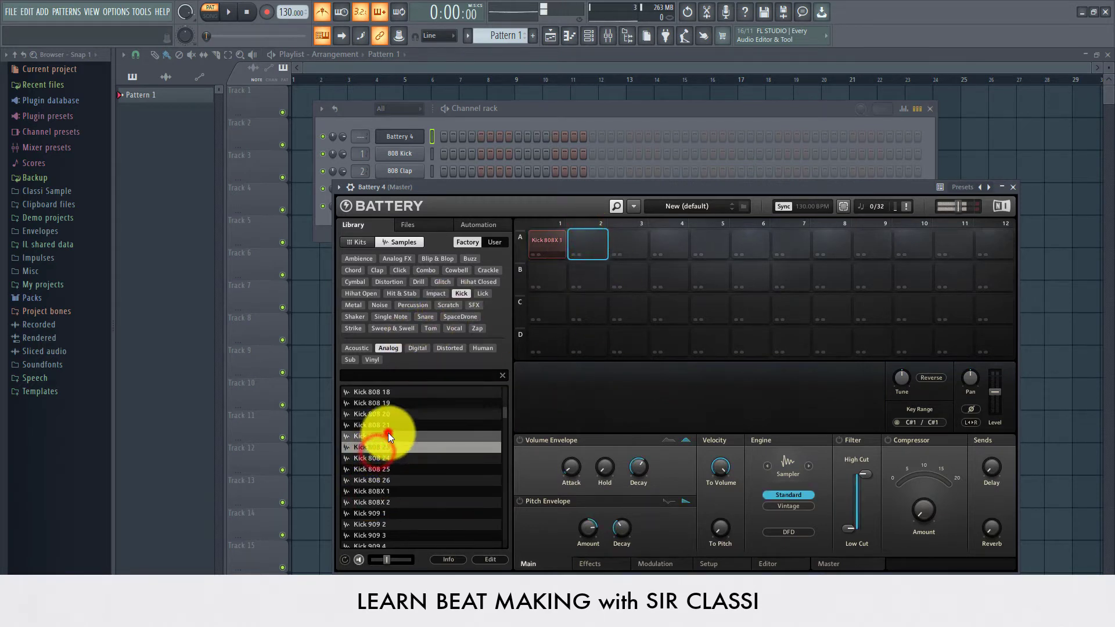
left_click(369, 445)
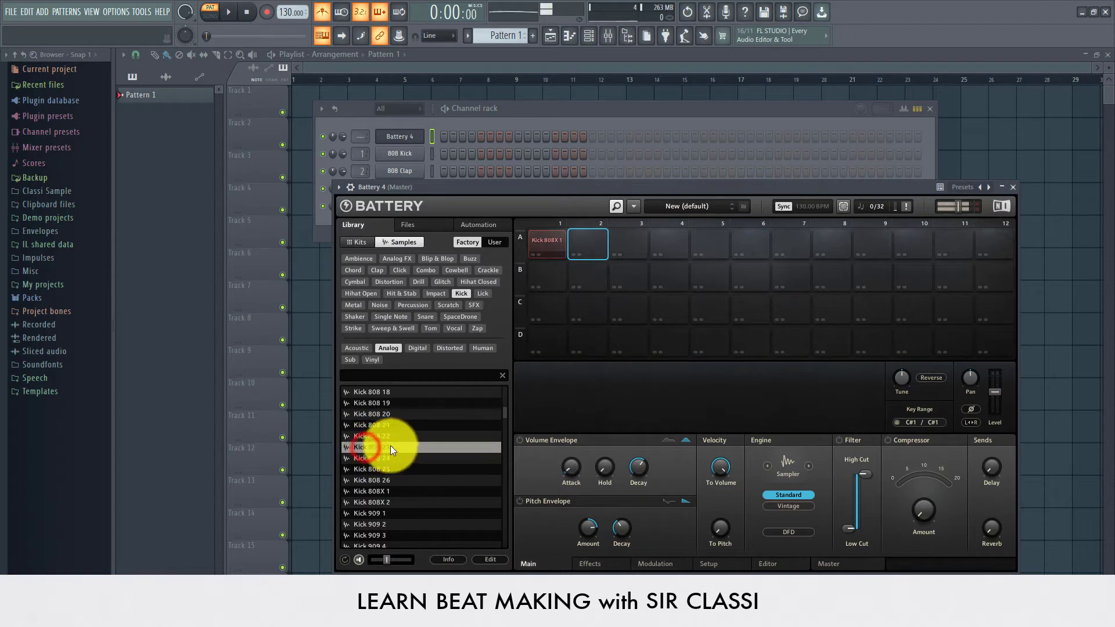
left_click(394, 426)
left_click(395, 418)
key("Up")
key("Up")
key("Up")
key("Up")
key("Up")
key("Up")
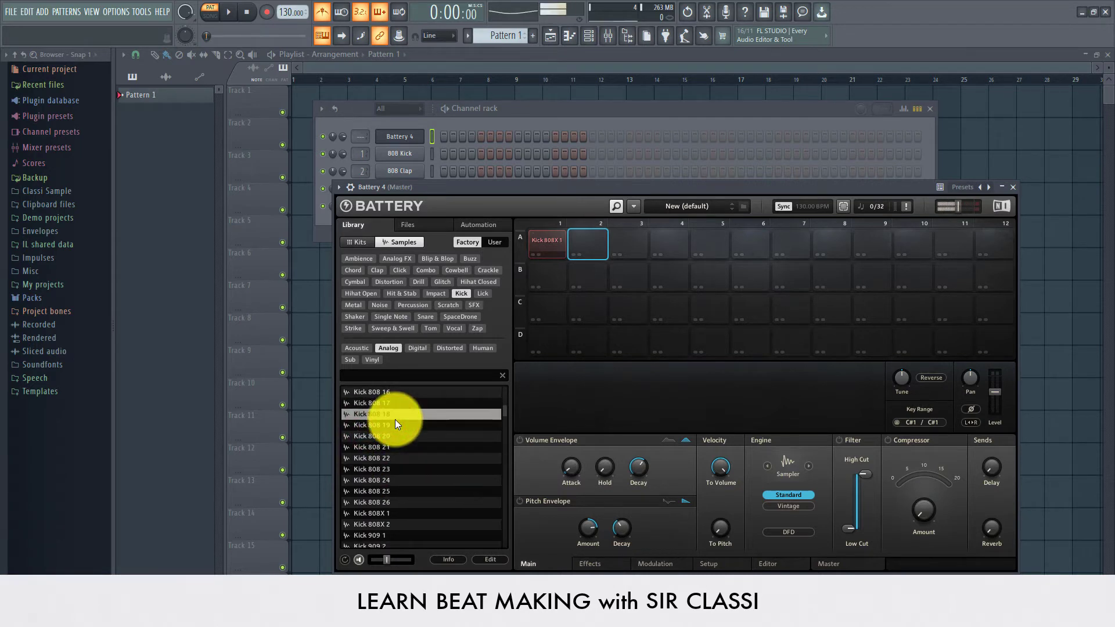
key("Up")
key("Up")
key("Up")
key("Up")
key("Up")
key("Up")
key("Up")
key("Up")
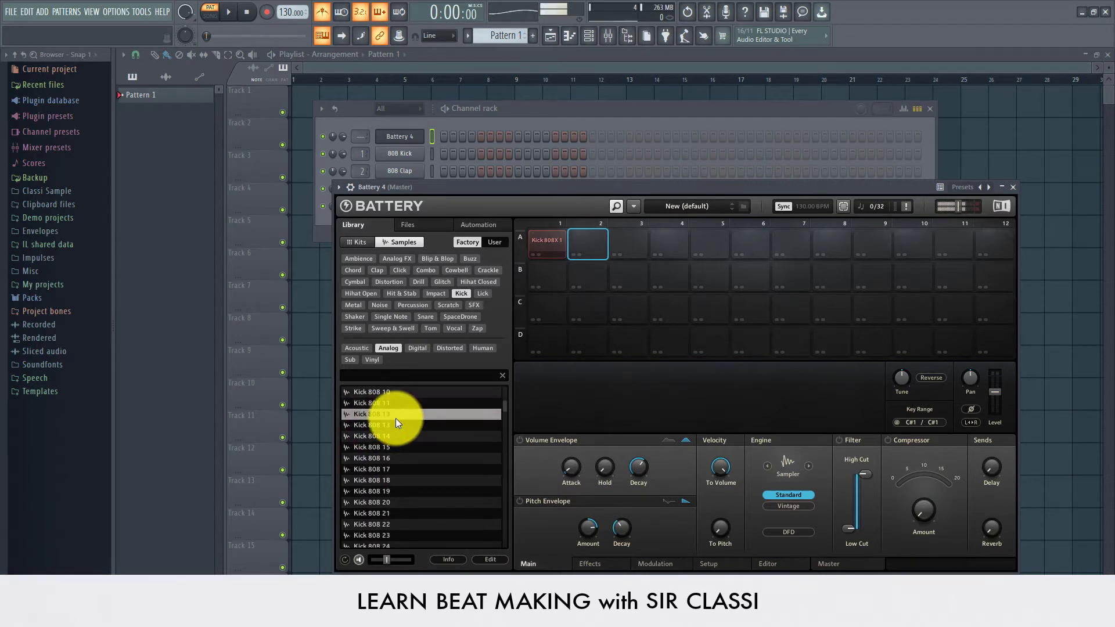
key("Up")
key("Up")
key("Up")
key("Up")
key("Up")
key("Up")
key("Up")
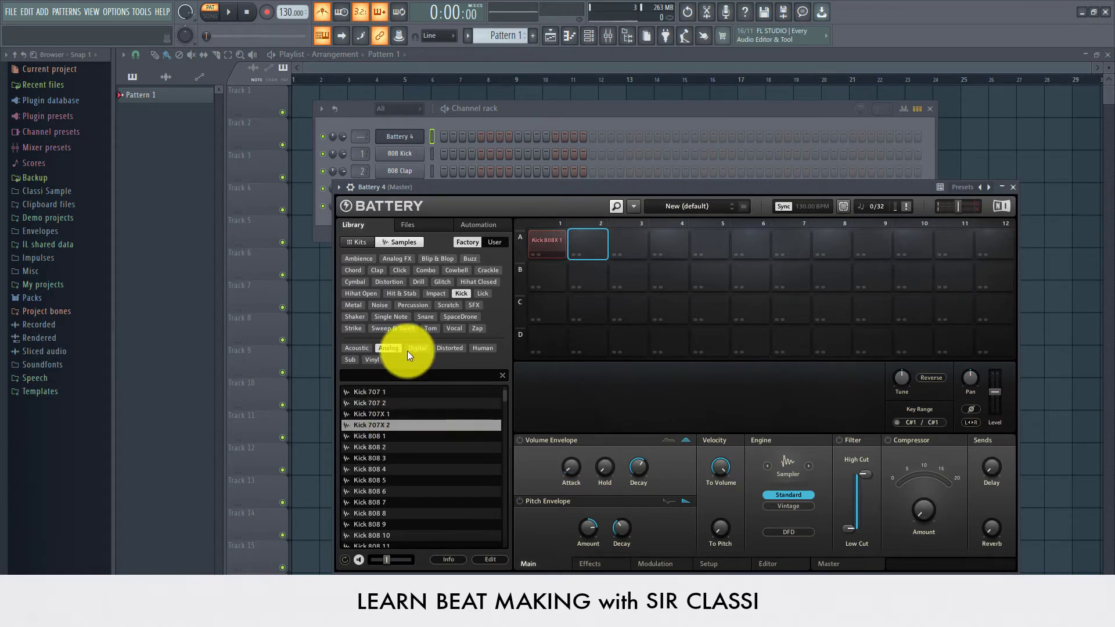
Switch the kick filter to Digital and audition the Kick Alias and Kick Alkaloid samples.
left_click(410, 349)
left_click(385, 413)
key("Down")
key("Down")
key("Down")
key("Down")
key("Down")
key("Down")
key("Down")
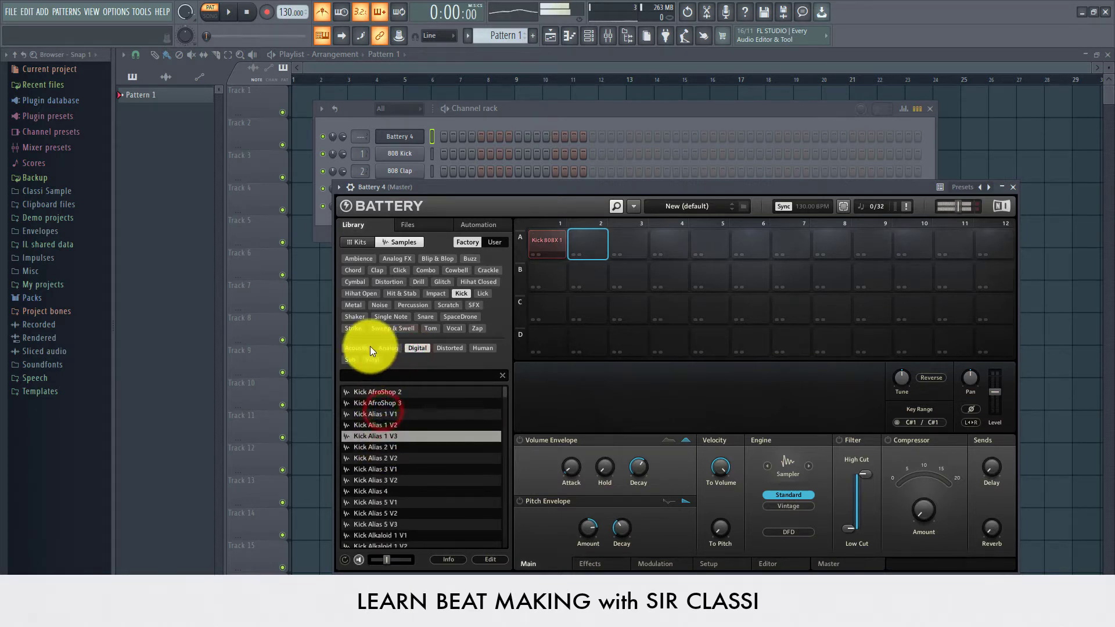
key("Down")
key("Down")
key("Down")
key("Down")
key("Down")
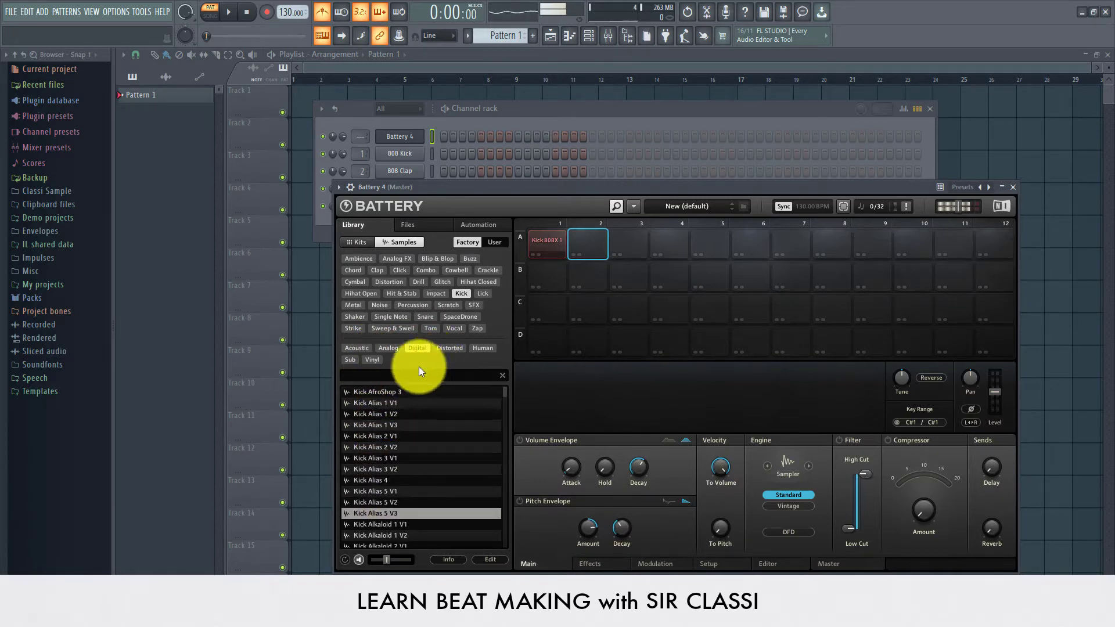
key("Down")
key("Down")
key("Down")
key("Down")
key("Down")
key("Down")
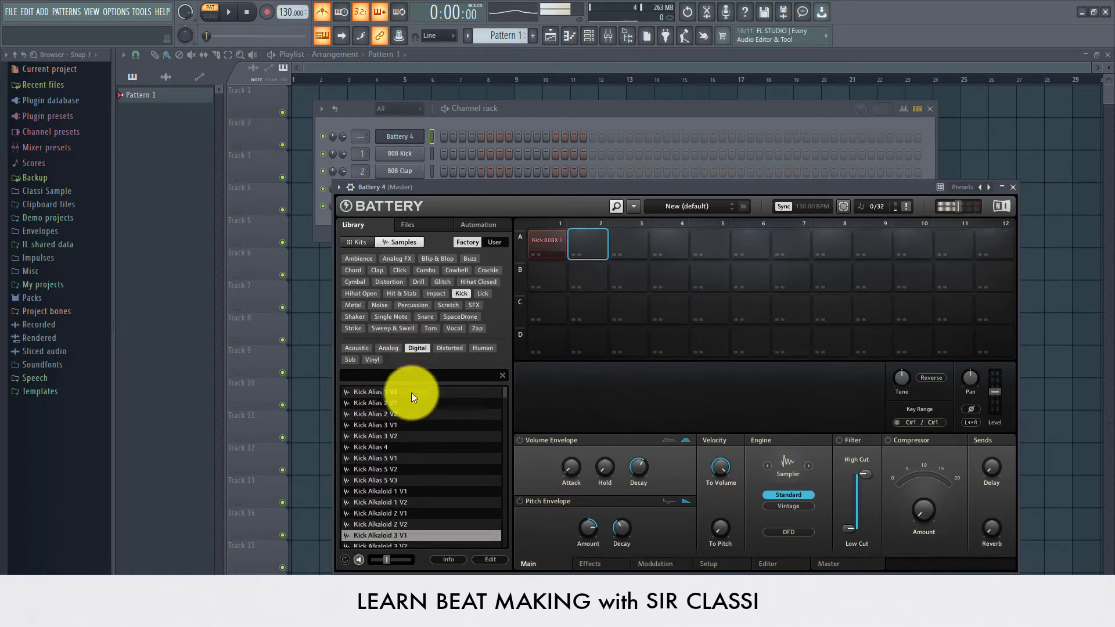
Return the kick filter to Analog and audition the samples from Kick 606X 2 through Kick 808X 2.
left_click(391, 348)
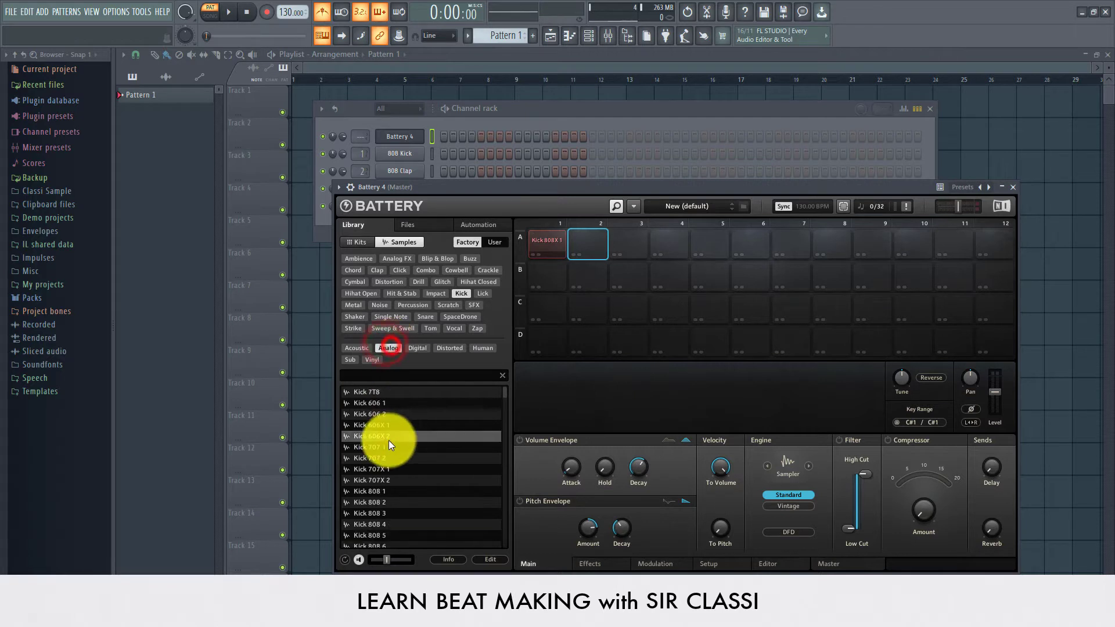
left_click(389, 440)
key("Down")
key("Down")
key("Down")
scroll(389, 440, "down", 1)
key("Down")
key("Down")
key("Down")
key("Down")
key("Down")
key("Down")
key("Down")
key("Down")
key("Down")
key("Down")
key("Down")
key("Down")
key("Down")
key("Down")
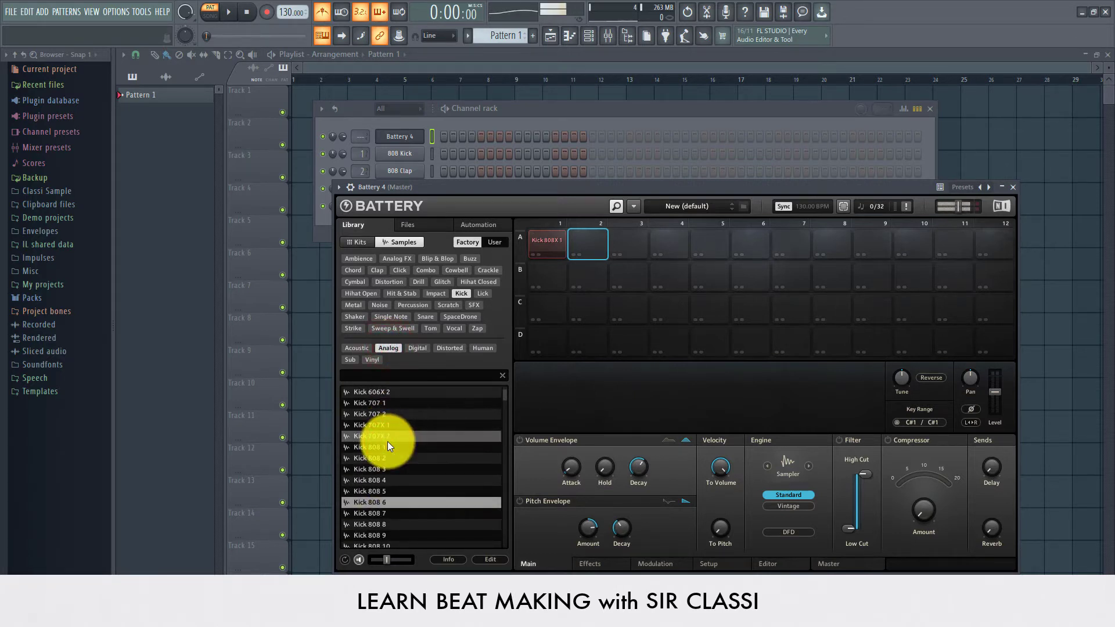
key("Down")
key("Down")
key("Down")
key("Down")
key("Down")
key("Down")
key("Down")
key("Down")
key("Down")
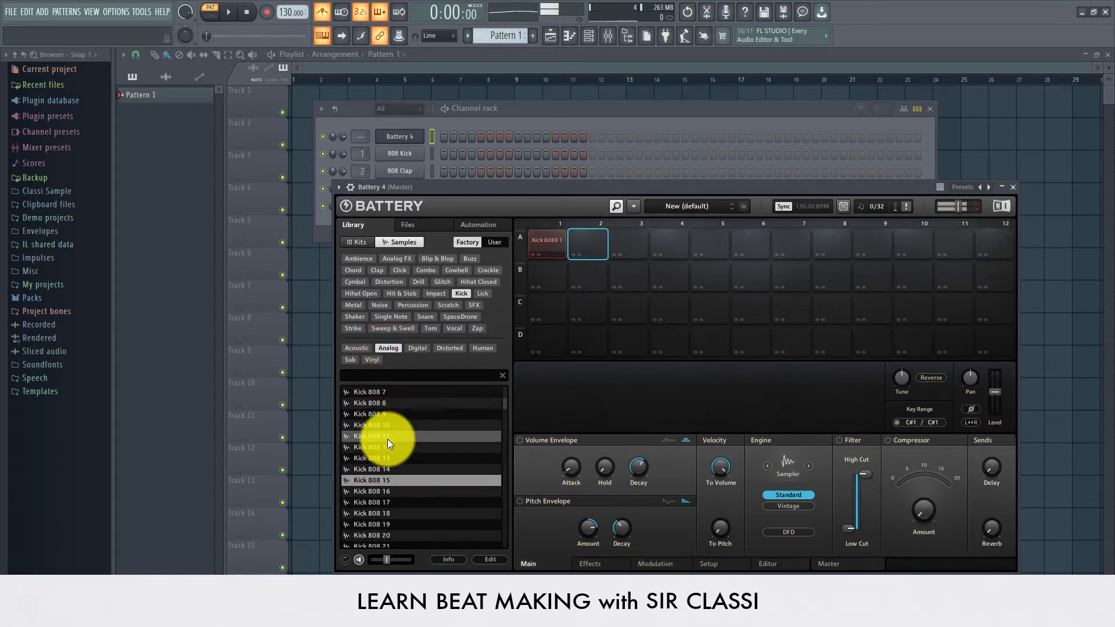
key("Down")
key("Down")
key("Down")
key("Down")
key("Down")
key("Down")
key("Down")
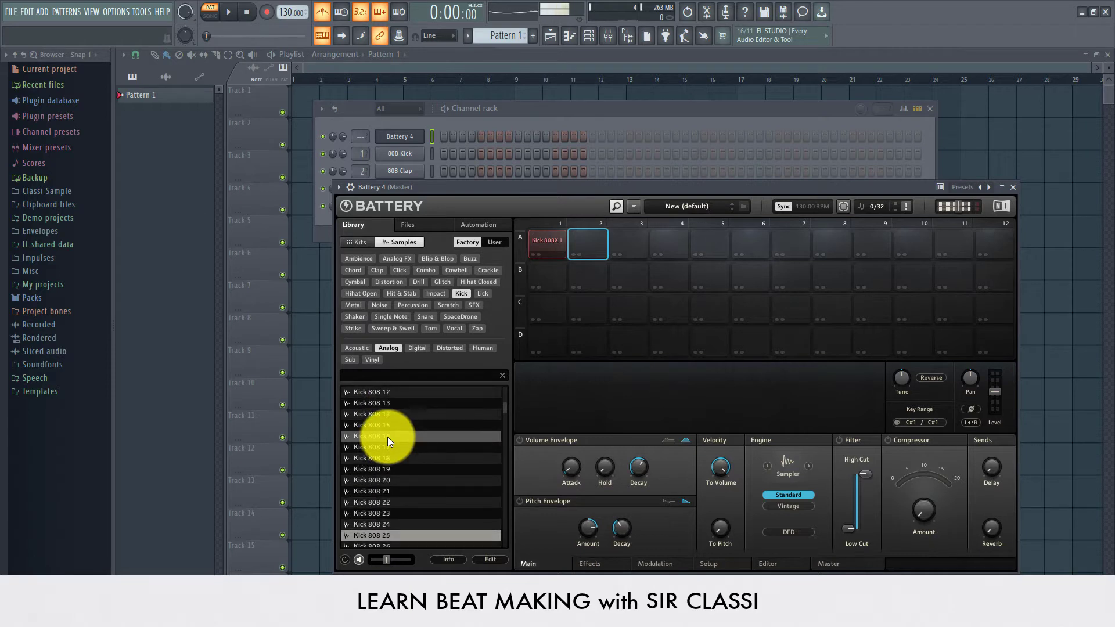
key("Down")
key("Down")
key("Down")
Audition the analog kicks from Kick 808 25 through the 909 series to Kick 909X 2.
key("Down")
key("Down")
key("Down")
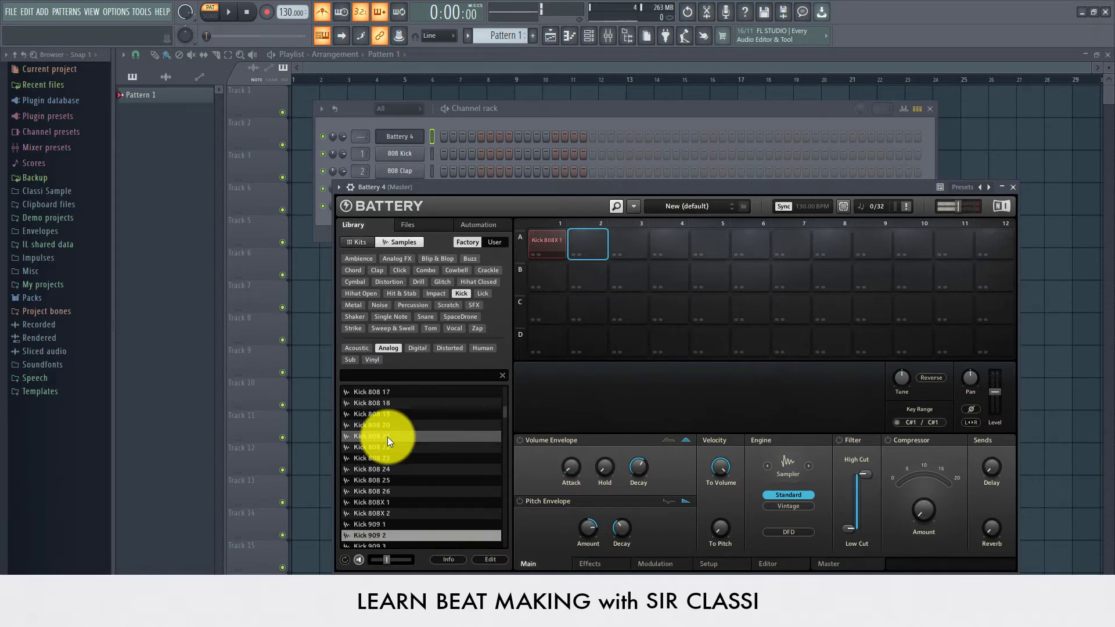
key("Down")
key("Down")
key("Down")
key("Down")
key("Down")
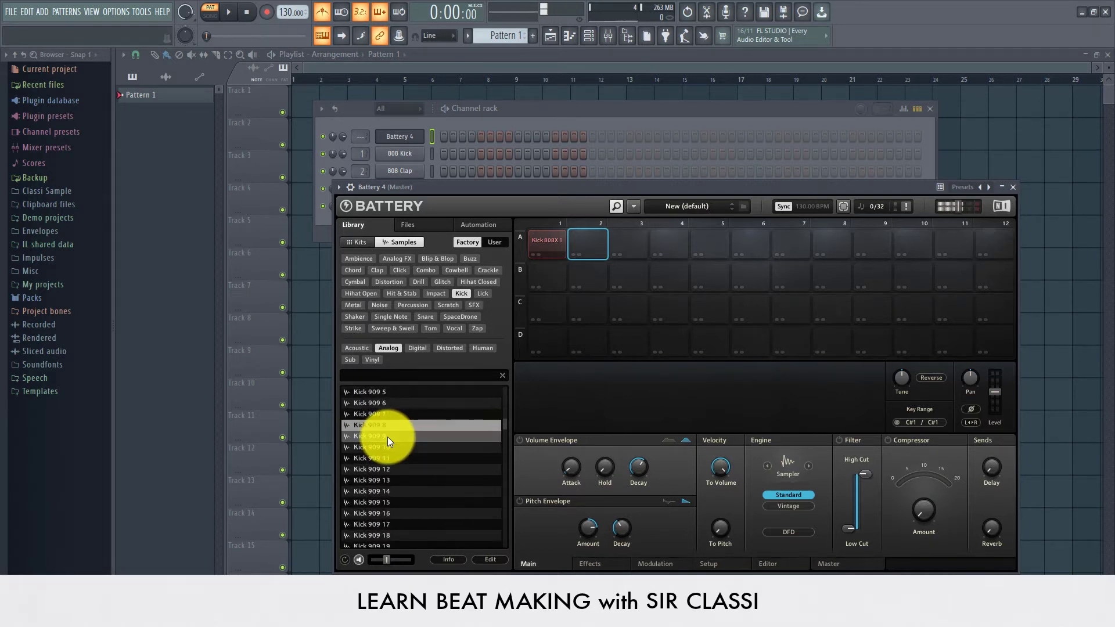
key("Down")
key("Down")
key("Down")
key("Down")
key("Down")
key("Down")
key("Down")
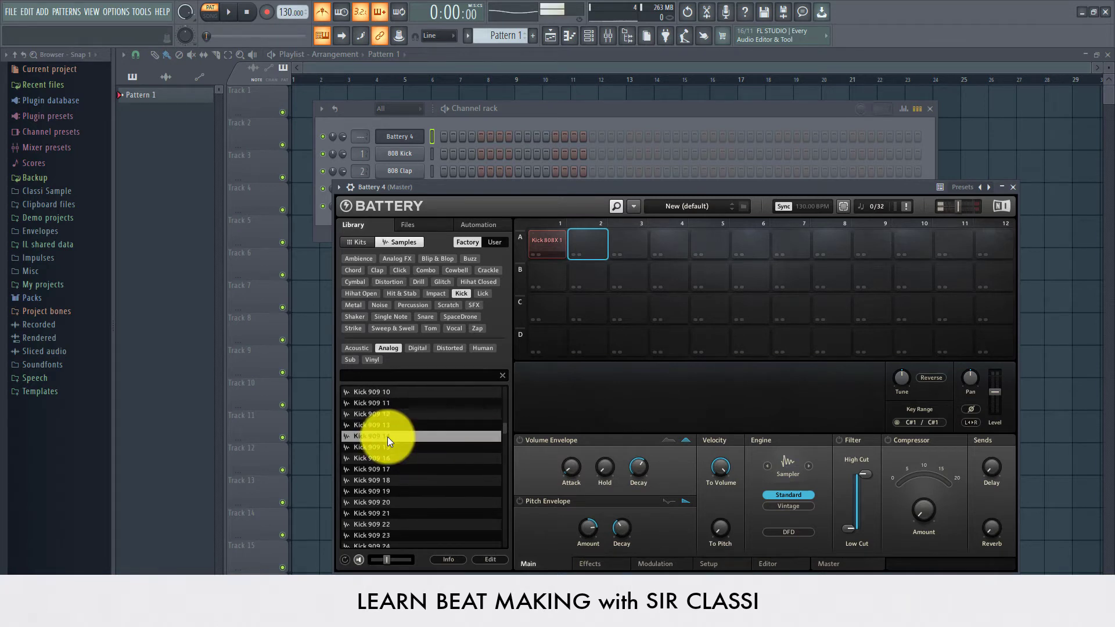
key("Down")
key("Down")
key("Down")
key("Down")
key("Down")
key("Down")
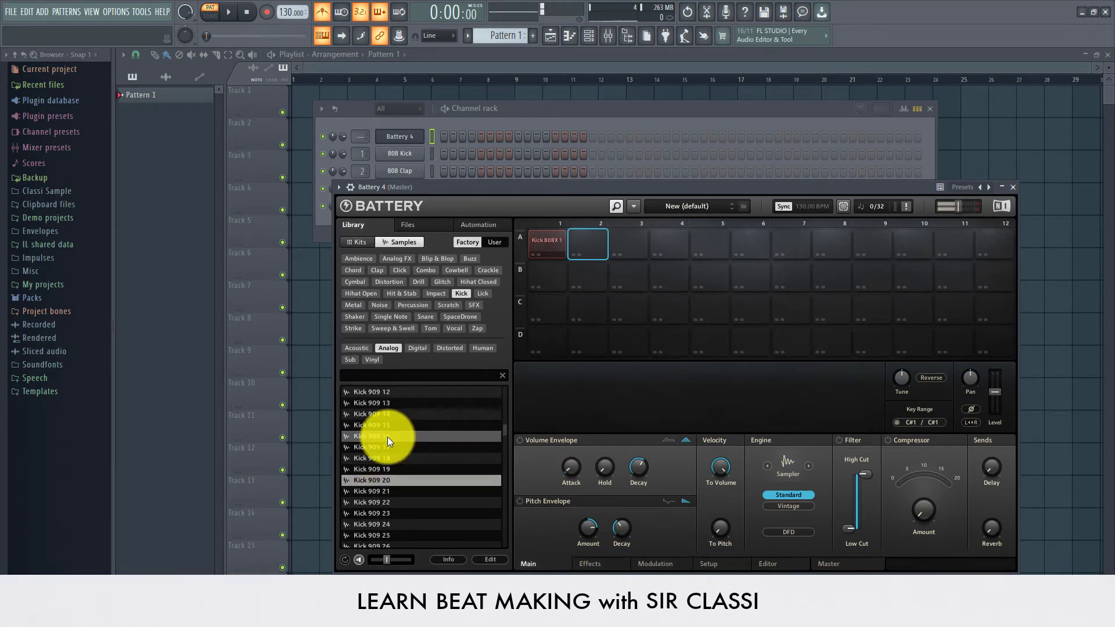
key("Down")
key("Down")
key("Down")
key("Down")
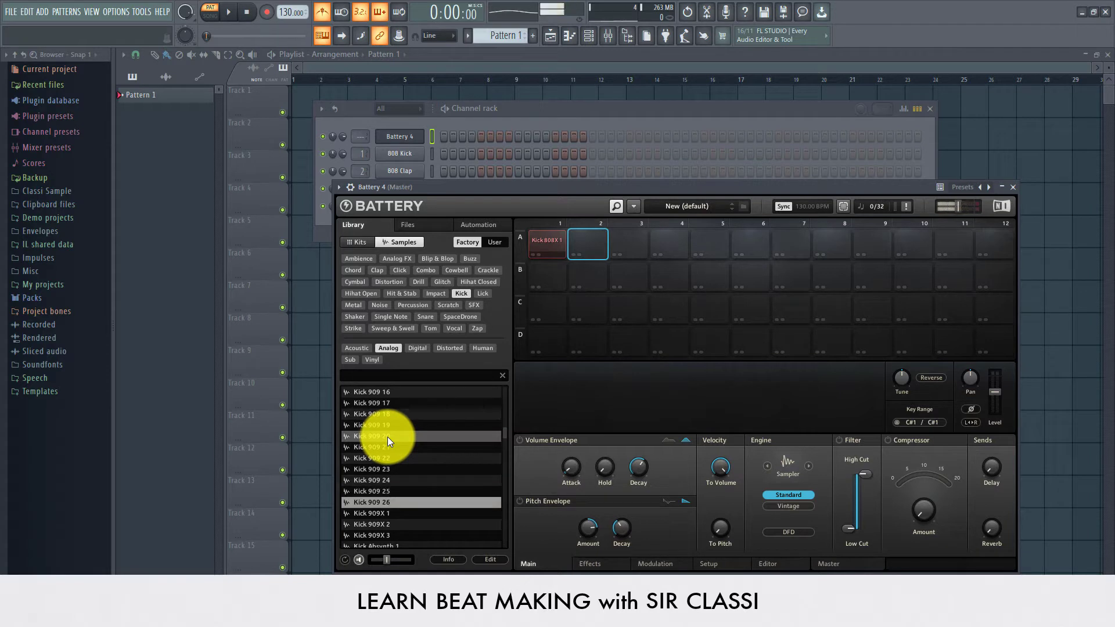
key("Up")
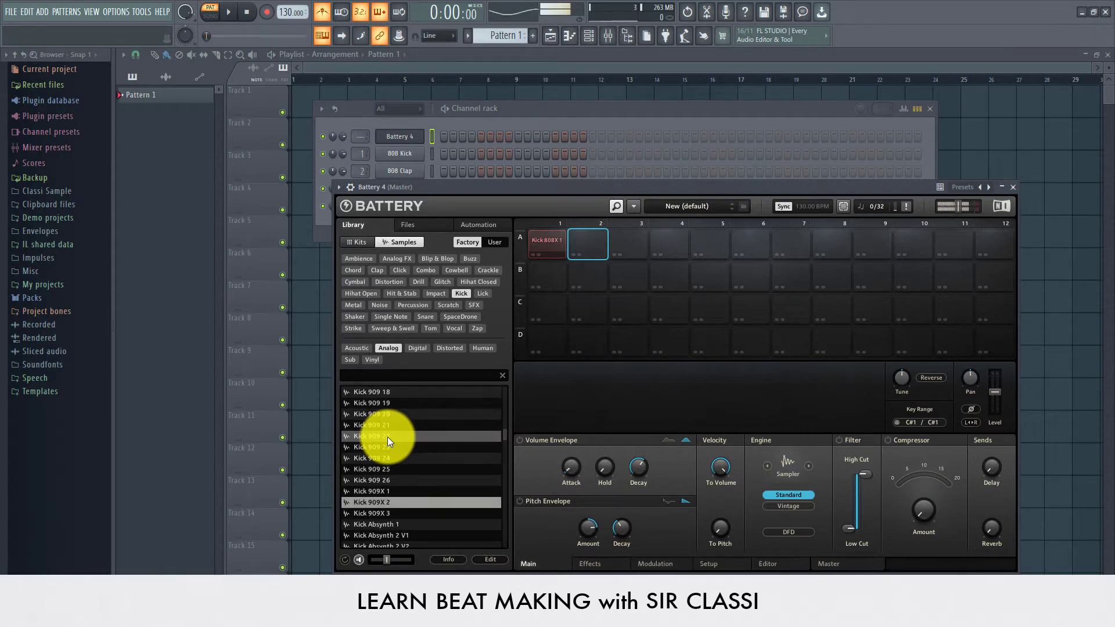
Audition the analog kicks from Kick 909X 3 through Kick Absynth 12.
key("Down")
key("Down")
key("Down")
key("Down")
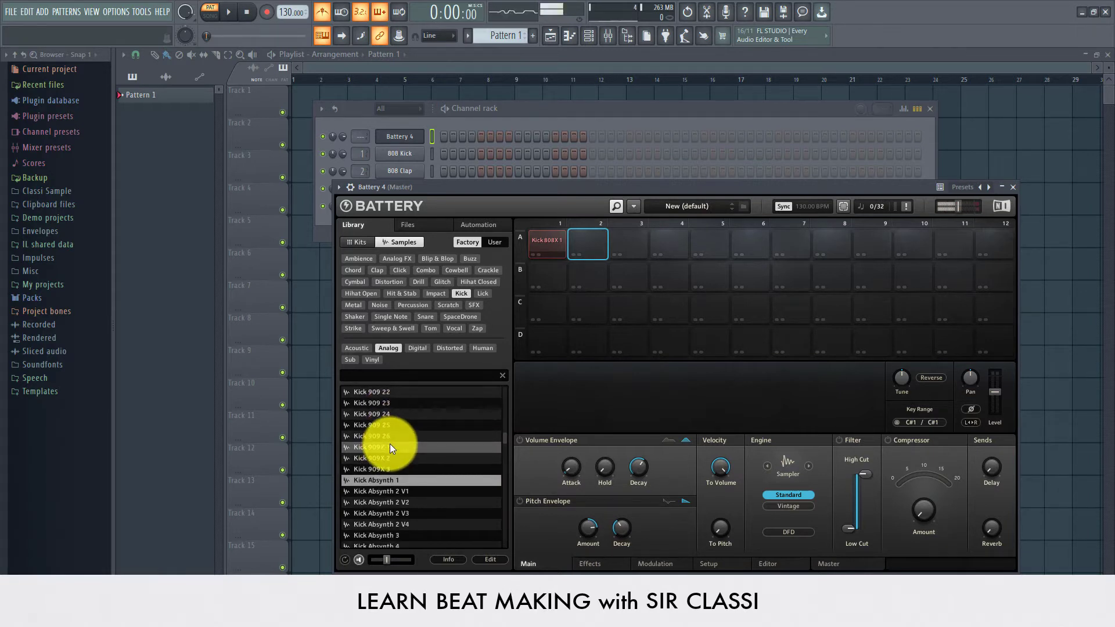
key("Down")
key("Down")
key("Down")
key("Down")
key("Down")
key("Down")
key("Down")
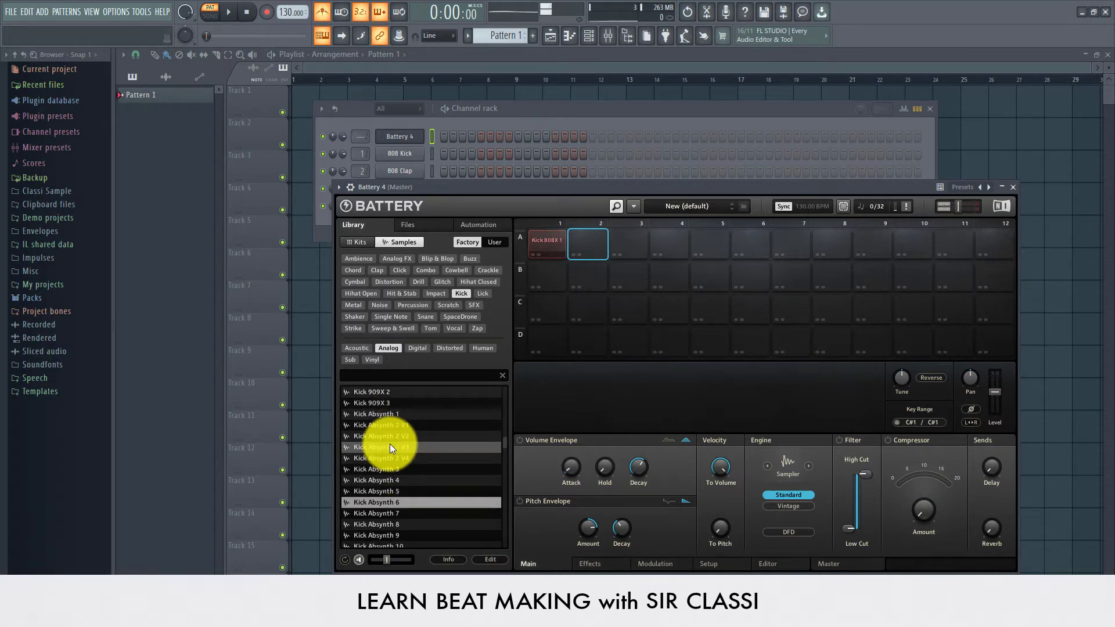
key("Down")
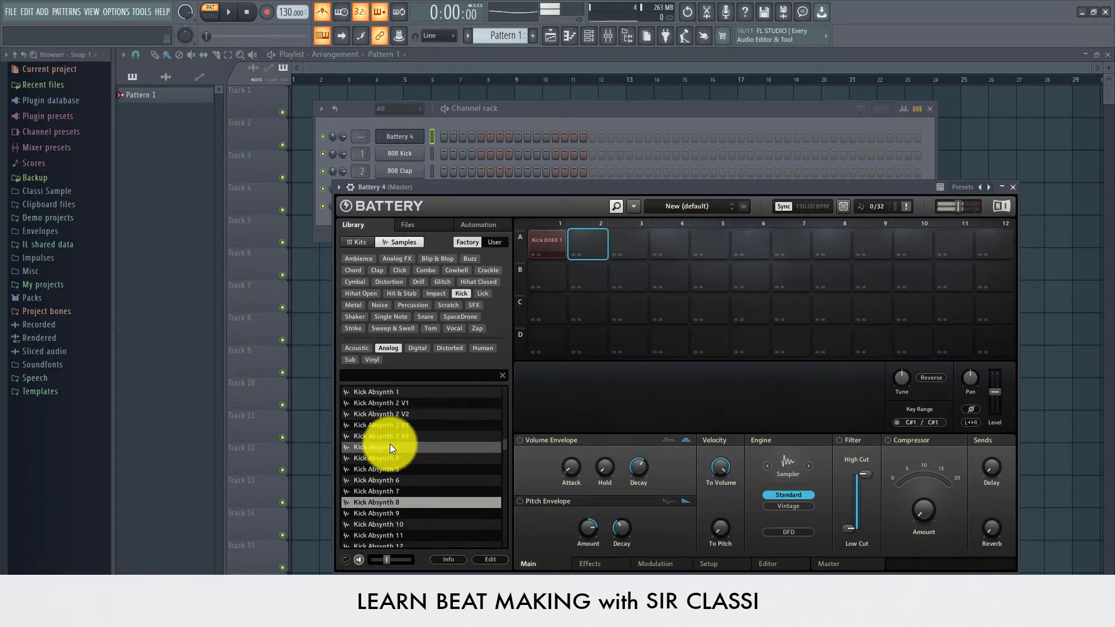
key("Down")
key("Down")
key("Down")
key("Down")
key("Down")
key("Down")
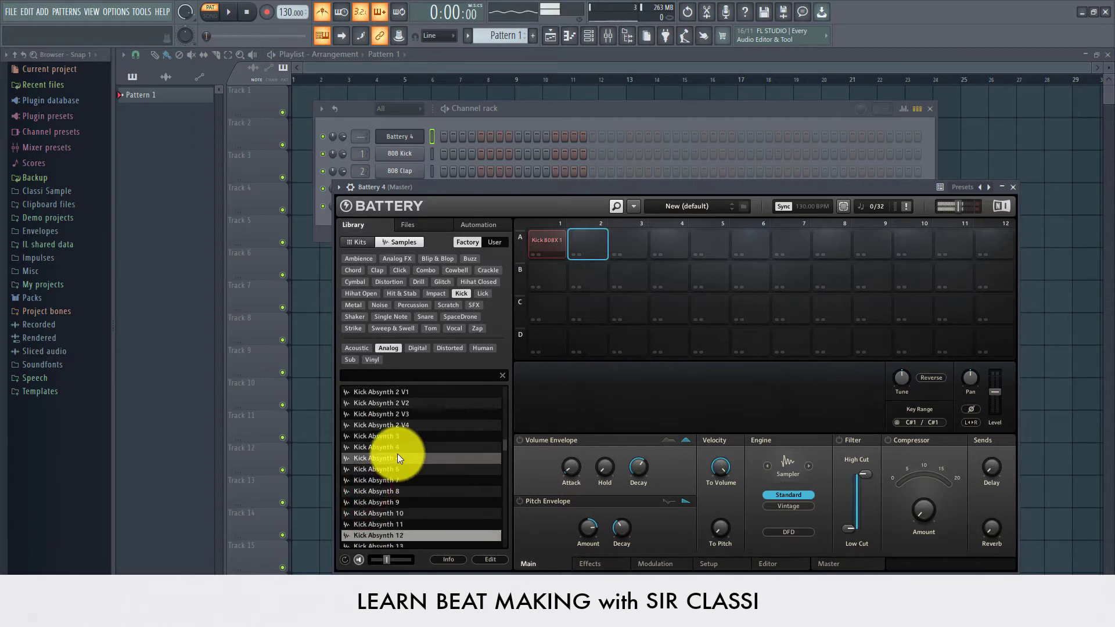
Audition the remaining Absynth kicks and the Alphabetical and Apnea kicks through Kick Apparat 1.
key("Down")
key("Down")
key("Down")
key("Down")
key("Down")
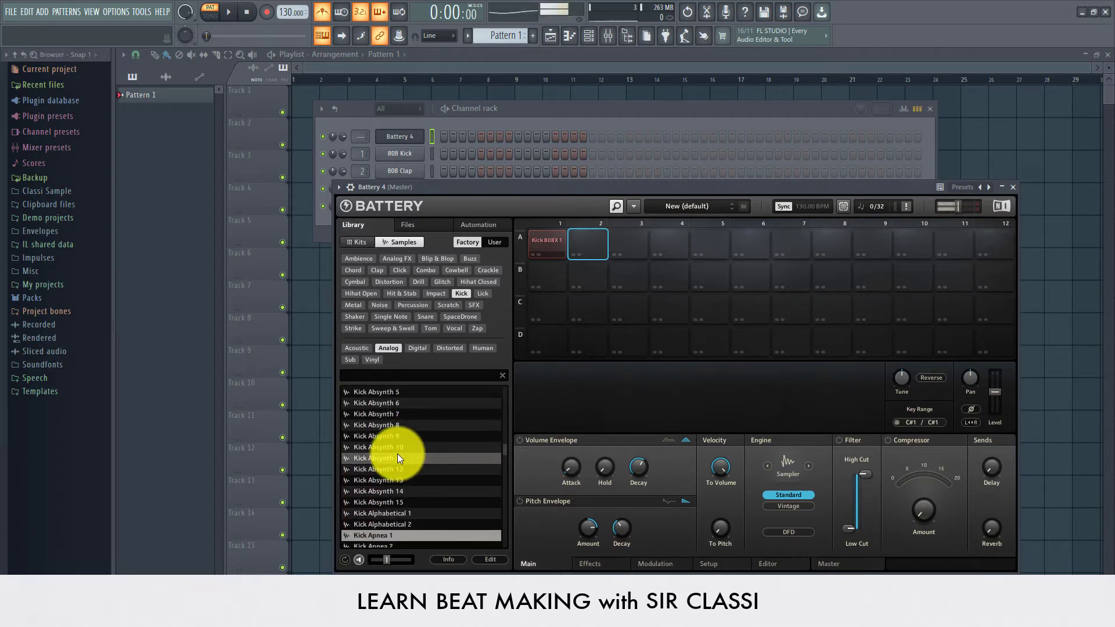
key("Down")
key("Down")
key("Down")
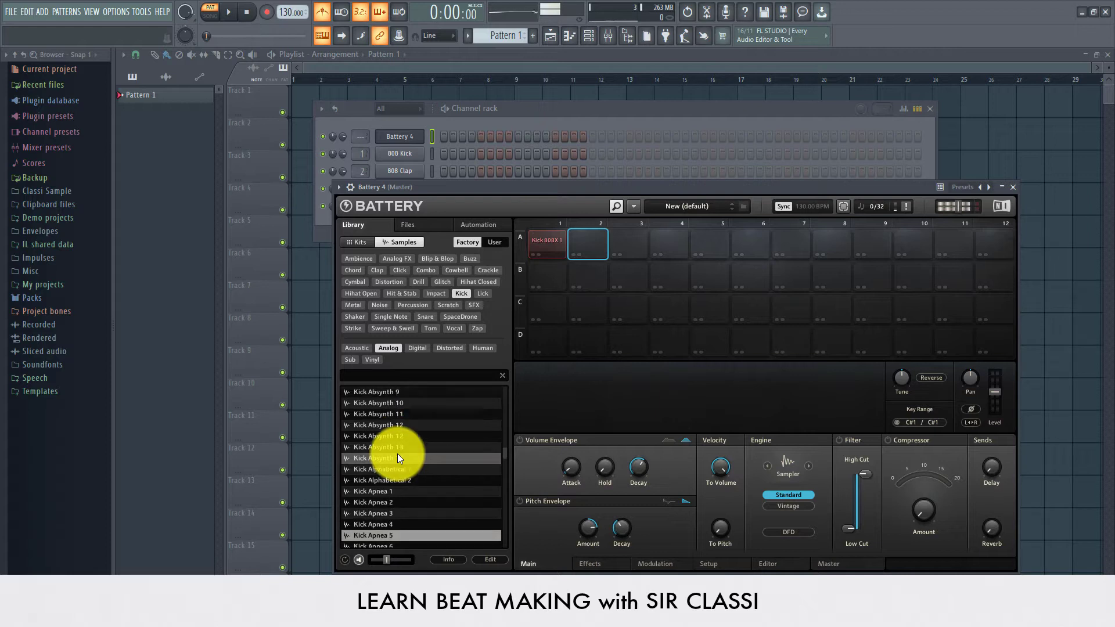
key("Down")
key("Down")
key("Down")
key("Down")
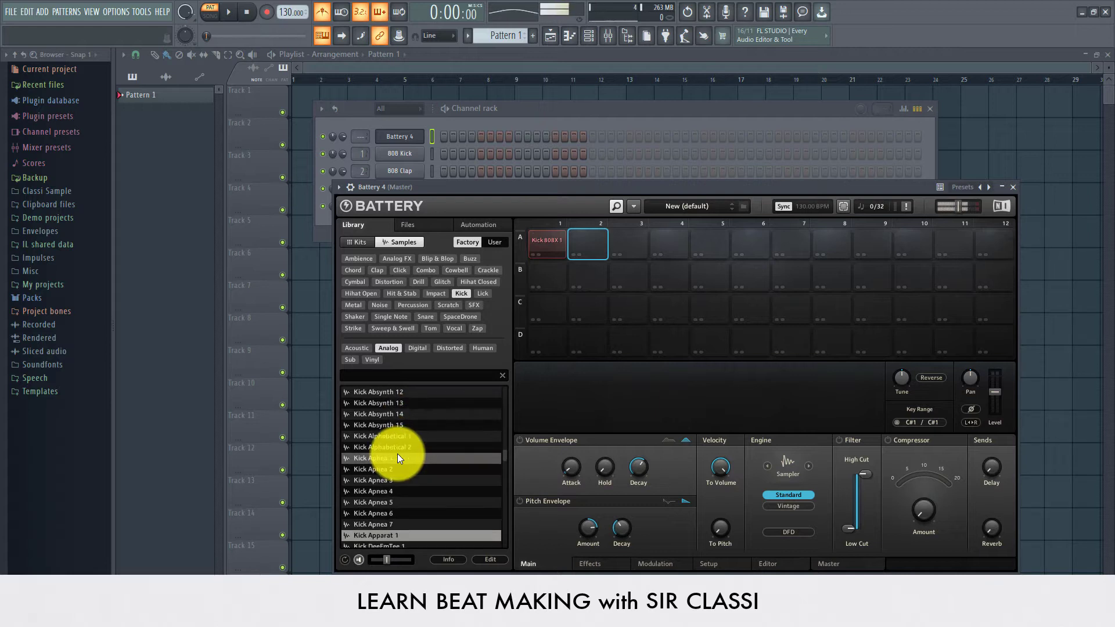
Audition the analog kicks from Kick DeeEmTee 1 through Kick DrumTraks 2.
key("Down")
key("Down")
key("Down")
key("Down")
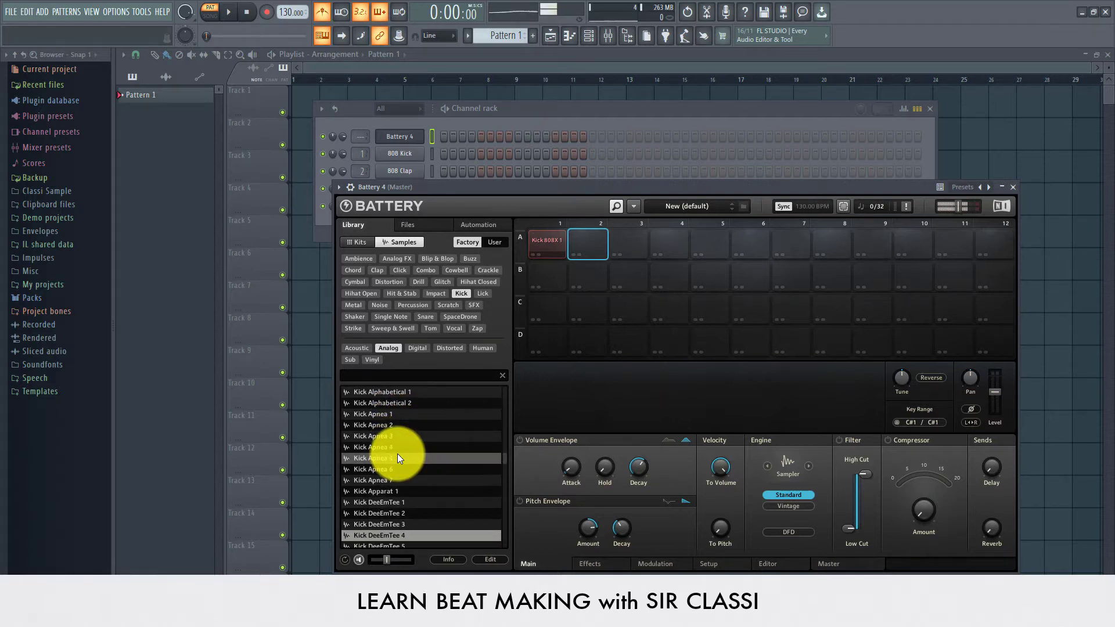
key("Down")
key("Down")
key("Down")
key("Down")
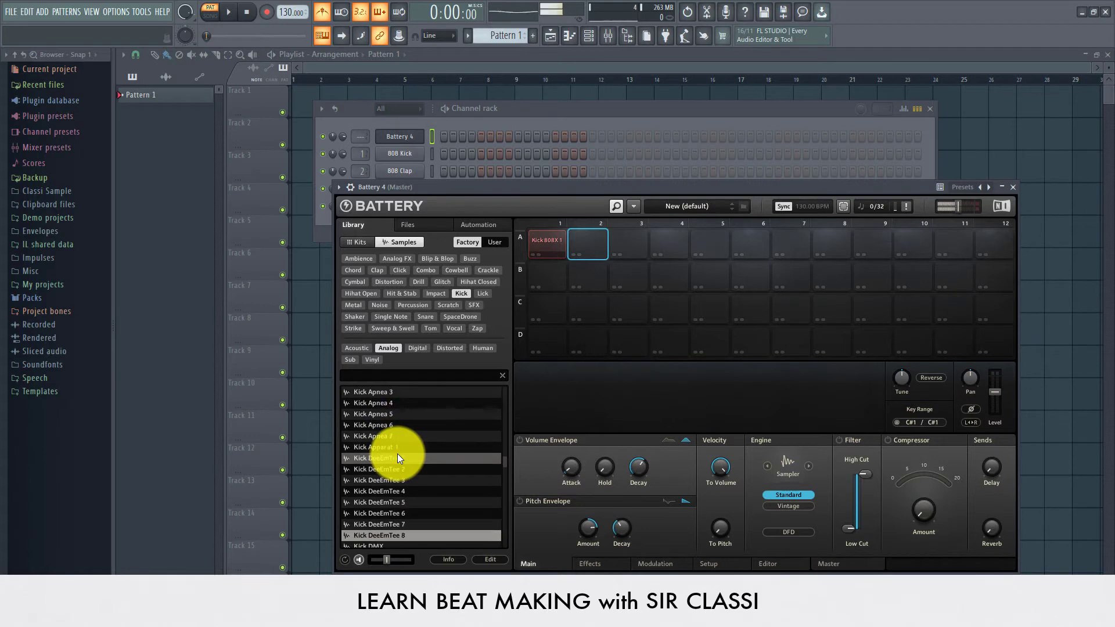
key("Down")
key("Down")
key("Down")
key("Down")
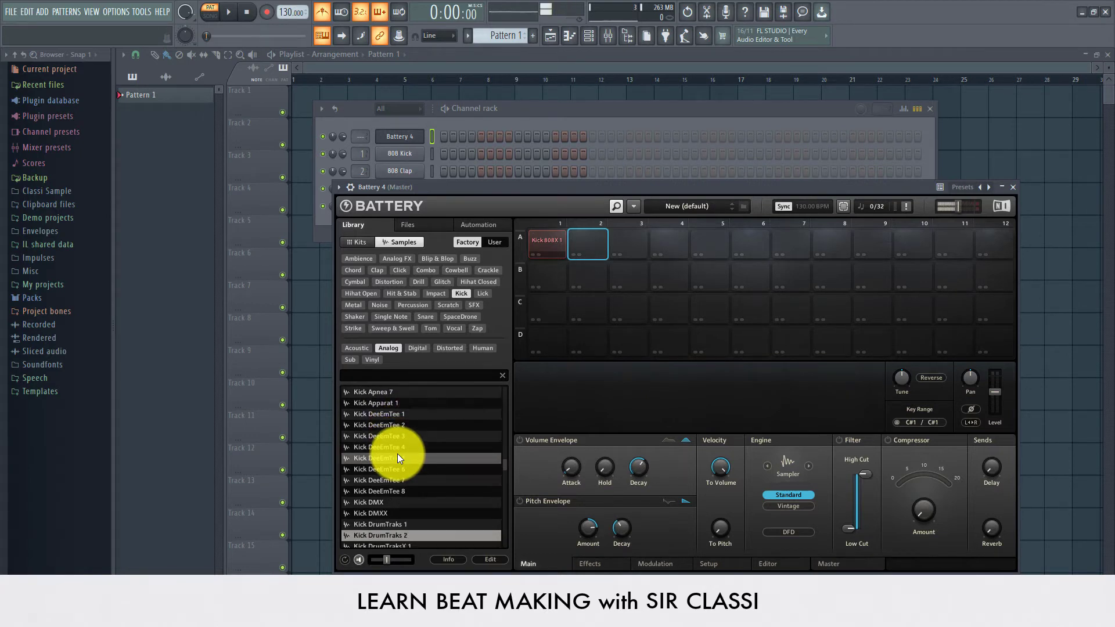
Audition the analog kicks from Kick DrumTraksX 1 through Kick Groovin 4, including the Dubway and GlitchBaby samples.
key("Down")
key("Down")
key("Down")
key("Down")
key("Down")
key("Down")
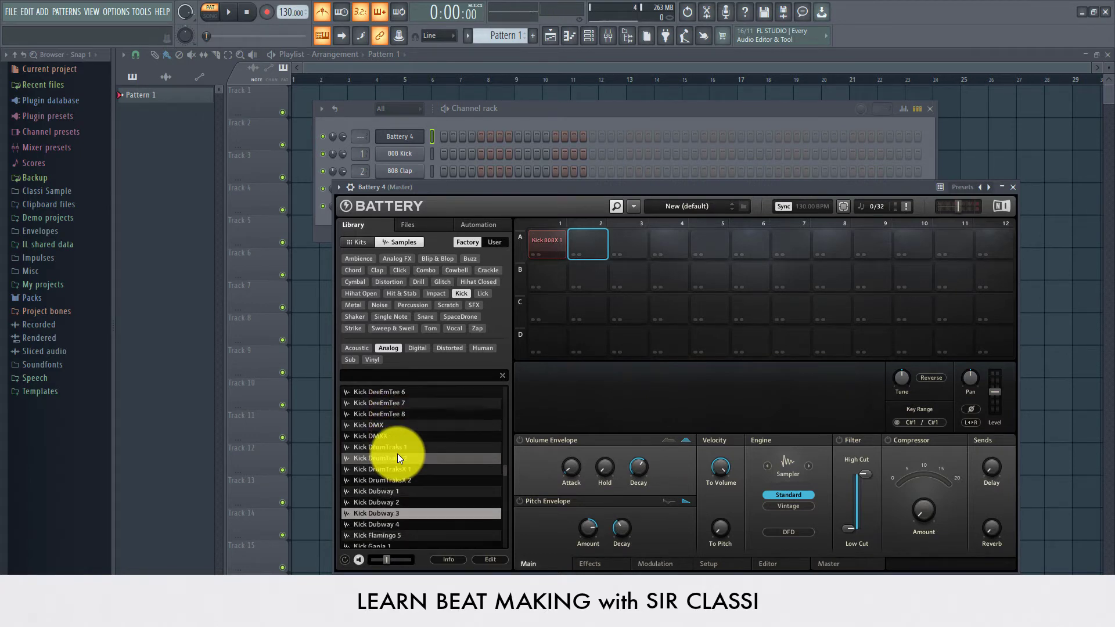
key("Down")
key("Down")
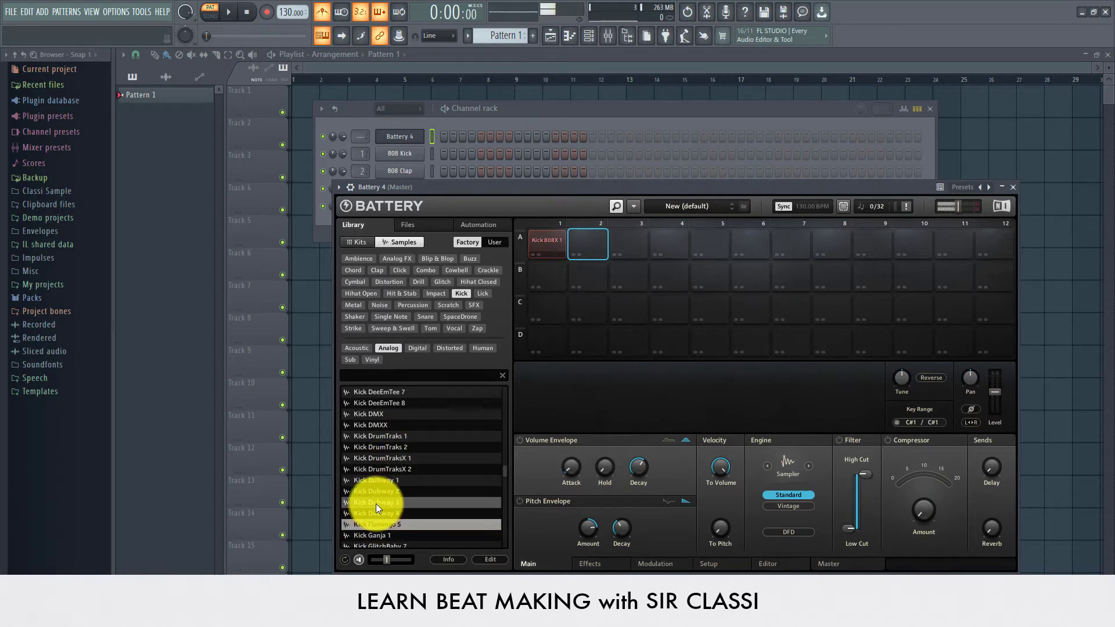
key("Down")
key("Down")
key("Down")
key("Down")
key("Down")
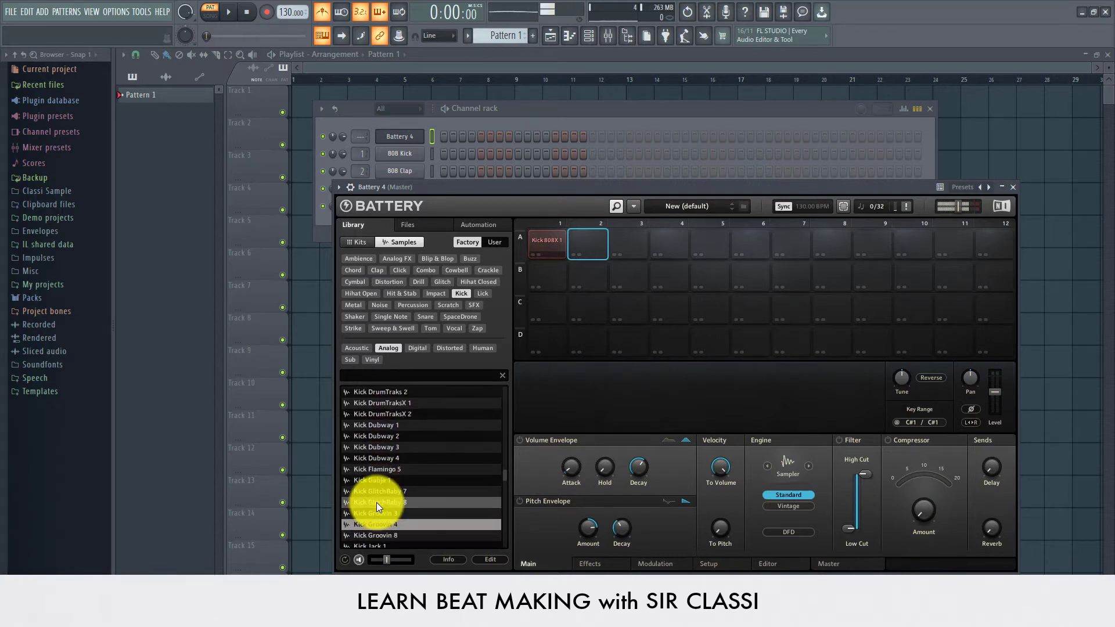
Audition the analog kicks from Kick Groovin 8 through the Jack, LinnDrum and Miami samples to Kick Midget 1.
key("Down")
key("Down")
key("Down")
key("Down")
key("Down")
key("Down")
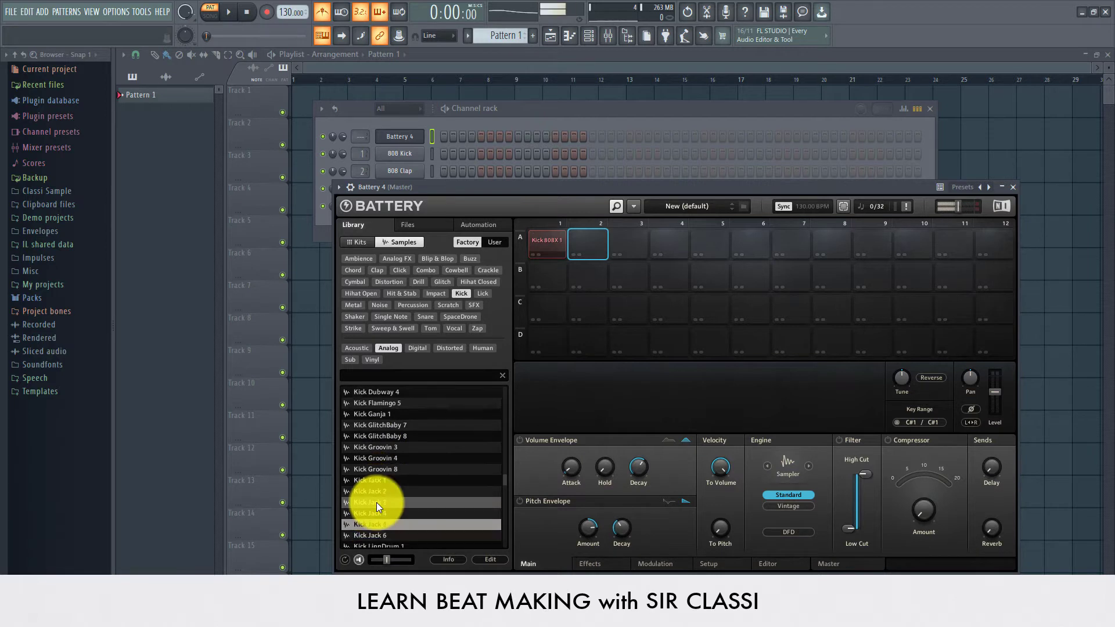
key("Down")
key("Down")
key("Down")
key("Down")
key("Down")
key("Down")
key("Down")
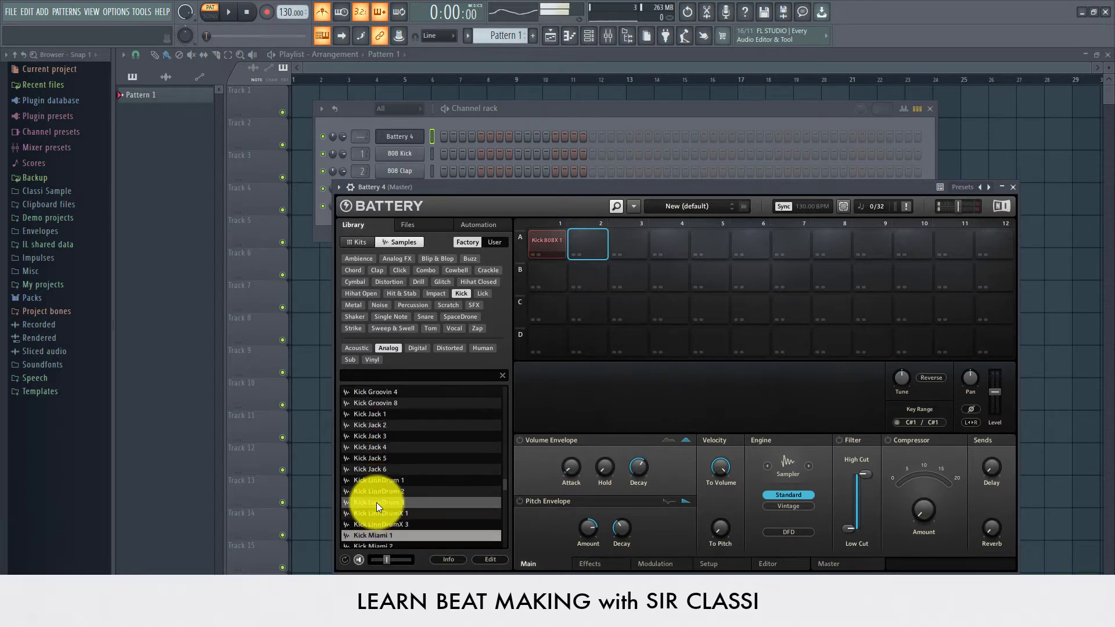
key("Down")
key("Down")
key("Down")
key("Down")
key("Down")
key("Down")
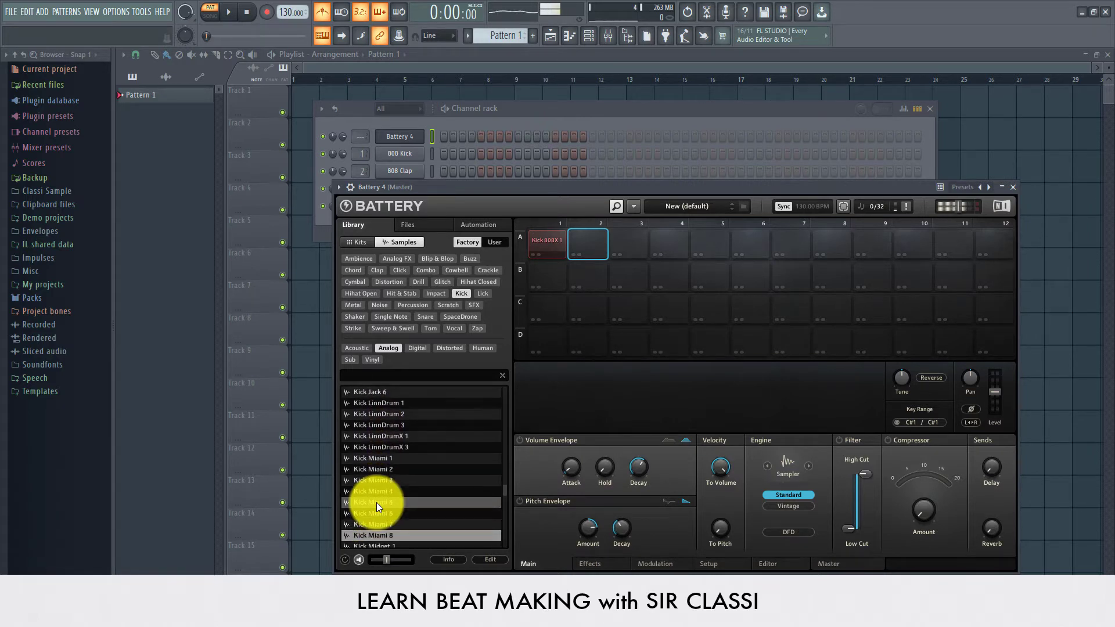
key("Down")
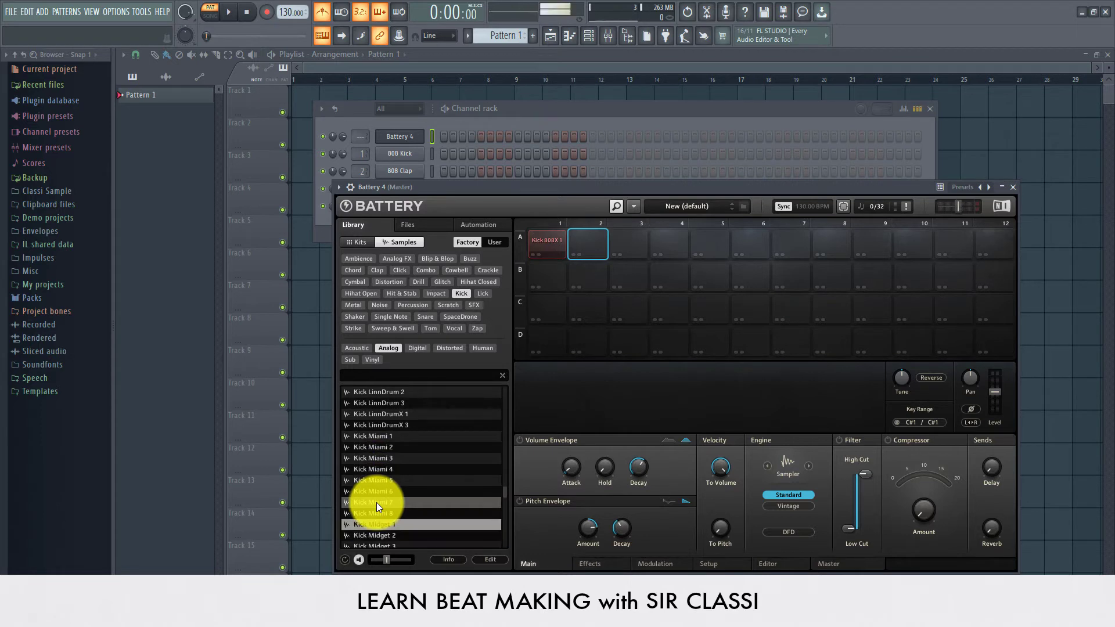
Load Kick Midget 1 into cell A2 and play cells A1 and A2 to compare the two kicks.
left_click_drag(372, 524, 581, 248)
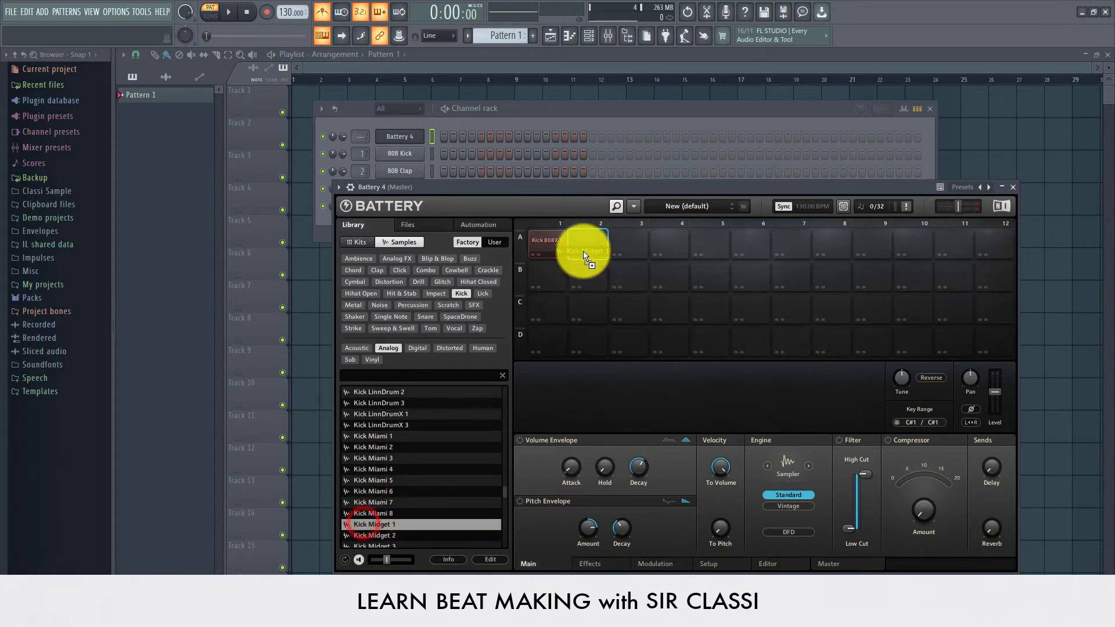
left_click(545, 249)
left_click(587, 245)
Select empty cell A3, switch the sample category to Snare, and audition the analog rimshots up to RimShot 909.
left_click(617, 237)
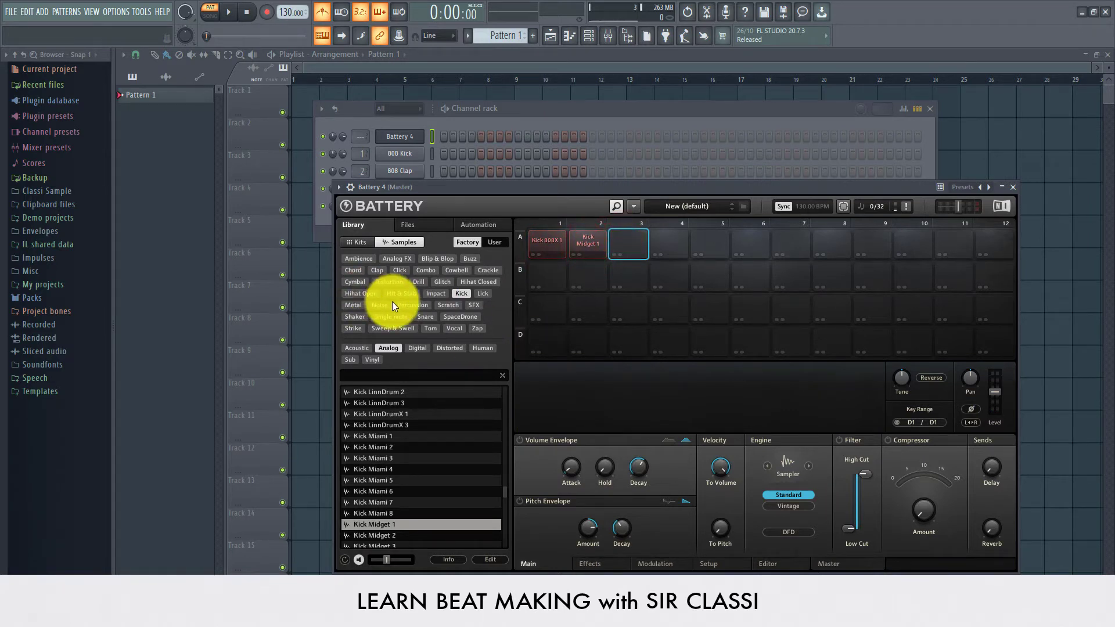
left_click(433, 318)
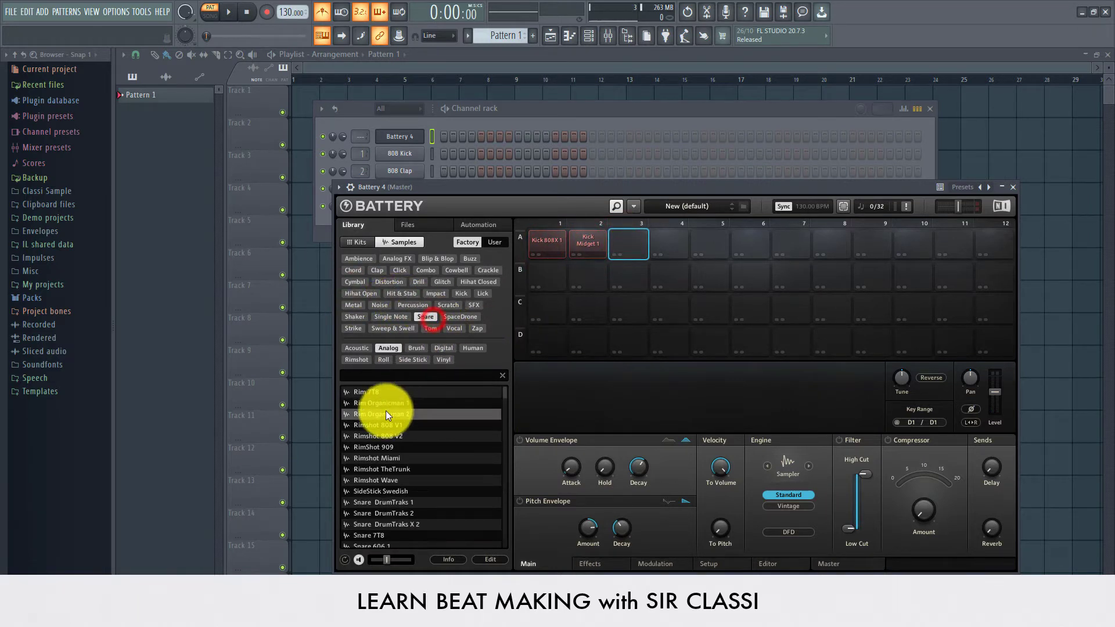
left_click(384, 412)
key("Down")
key("Down")
key("Down")
key("Down")
key("Down")
key("Down")
key("Down")
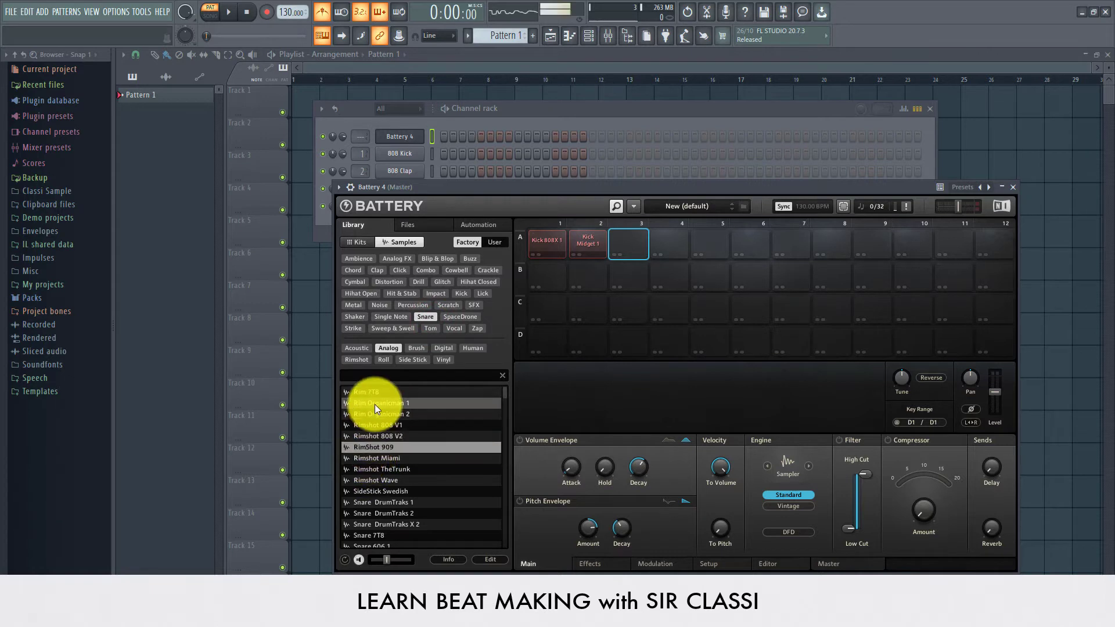
Audition the analog snare samples from Rimshot Miami through Snare 707X 2.
key("Down")
key("Down")
key("Down")
key("Down")
key("Down")
key("Down")
key("Down")
key("Down")
key("Down")
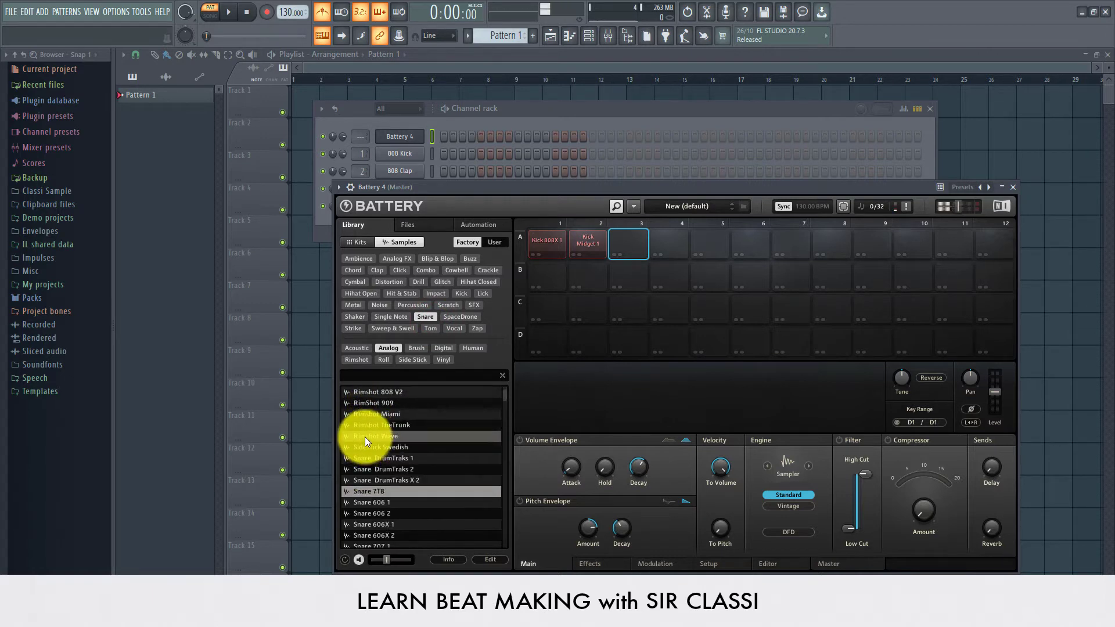
key("Down")
key("Down")
key("Down")
key("Down")
key("Down")
key("Down")
key("Down")
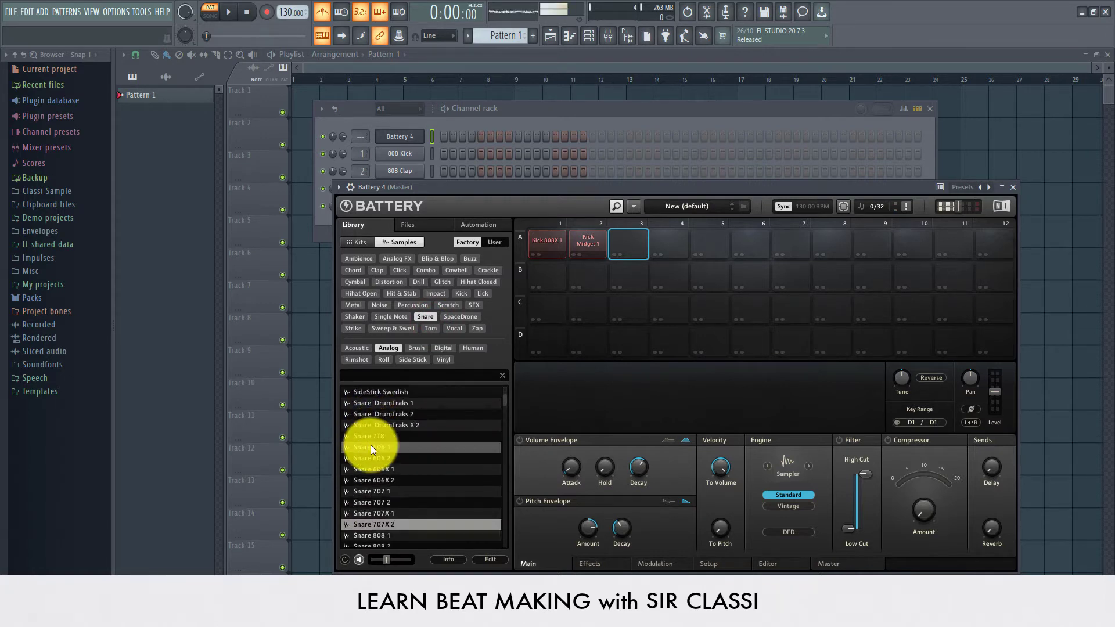
Audition the analog snares from Snare 808 1 through Snare 808X 1.
key("Down")
key("Down")
key("Down")
key("Down")
key("Down")
key("Down")
key("Down")
key("Down")
key("Down")
key("Down")
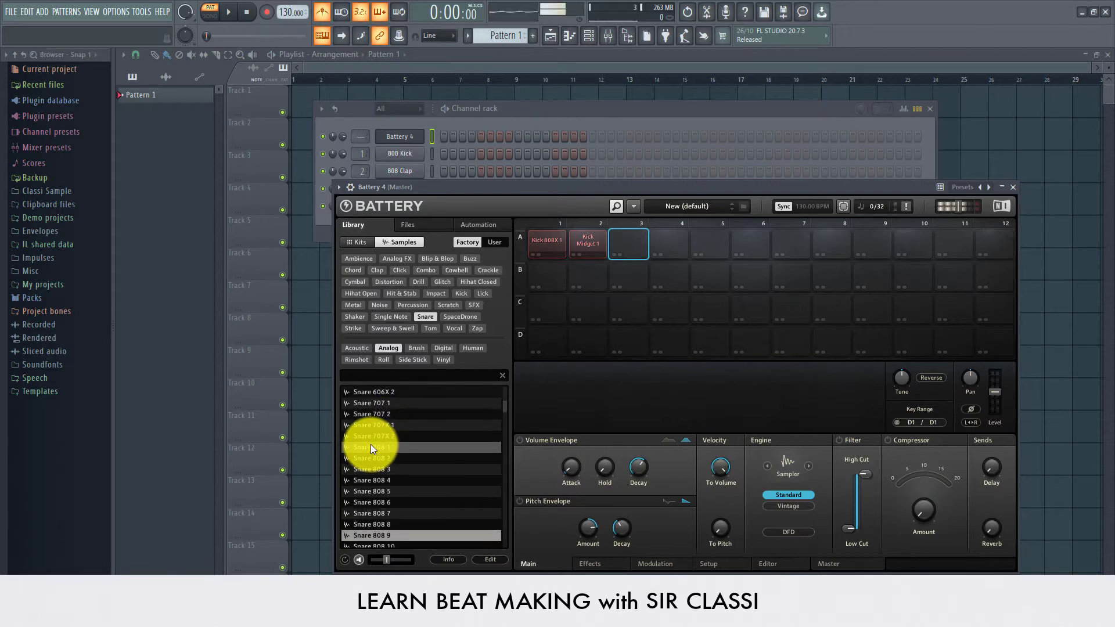
key("Down")
key("Down")
key("Down")
key("Down")
key("Down")
key("Down")
key("Down")
key("Down")
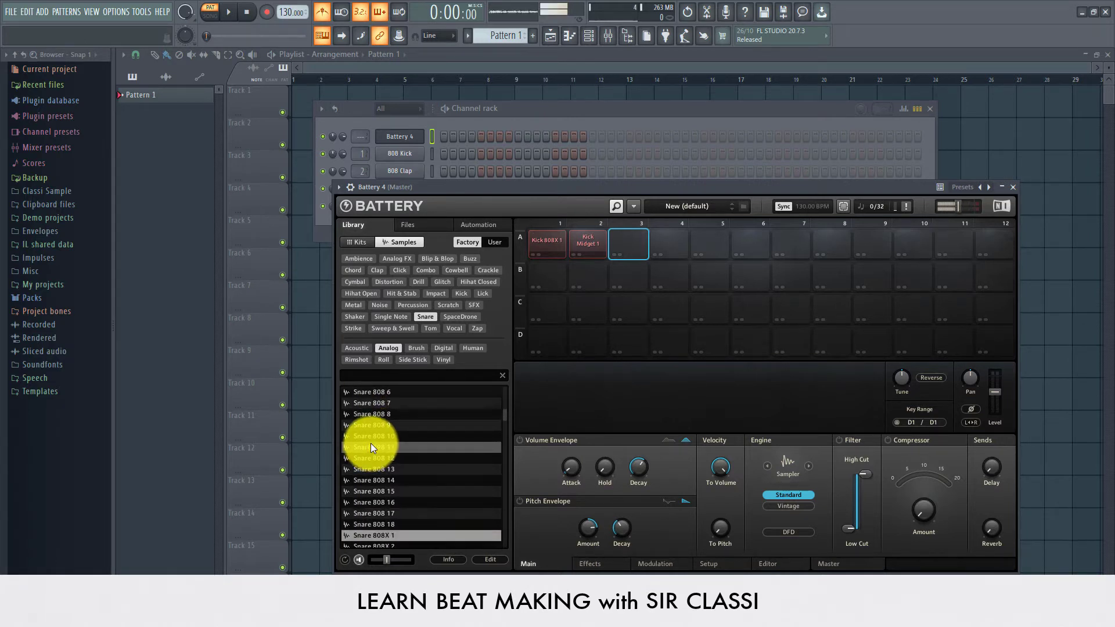
Audition the analog snares from Snare 808X 2 through Snare 909 26.
key("Down")
key("Down")
key("Down")
key("Down")
key("Down")
key("Down")
key("Down")
key("Down")
key("Down")
key("Down")
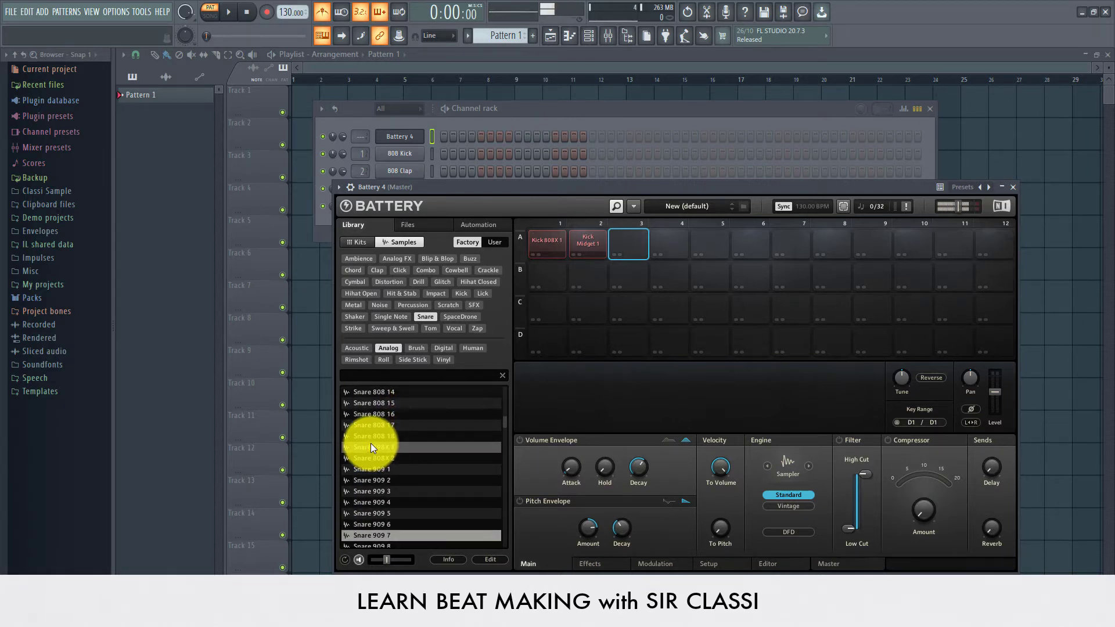
key("Down")
key("Down")
key("Down")
key("Down")
key("Down")
key("Down")
key("Down")
key("Down")
key("Down")
key("Down")
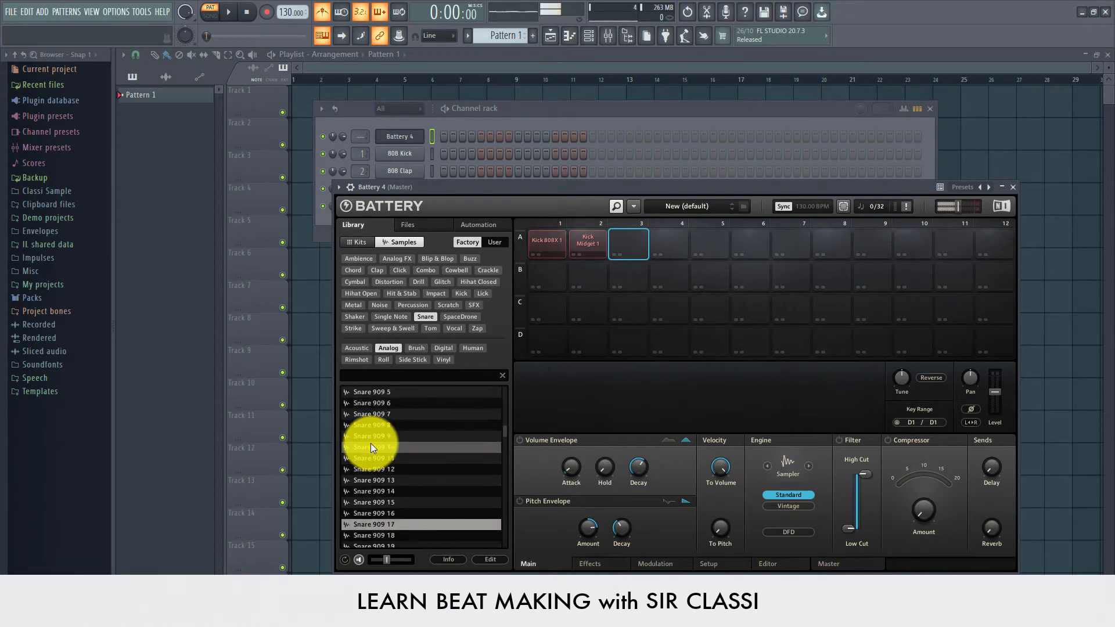
key("Down")
key("Down")
key("Down")
key("Down")
key("Down")
key("Down")
key("Down")
key("Down")
key("Down")
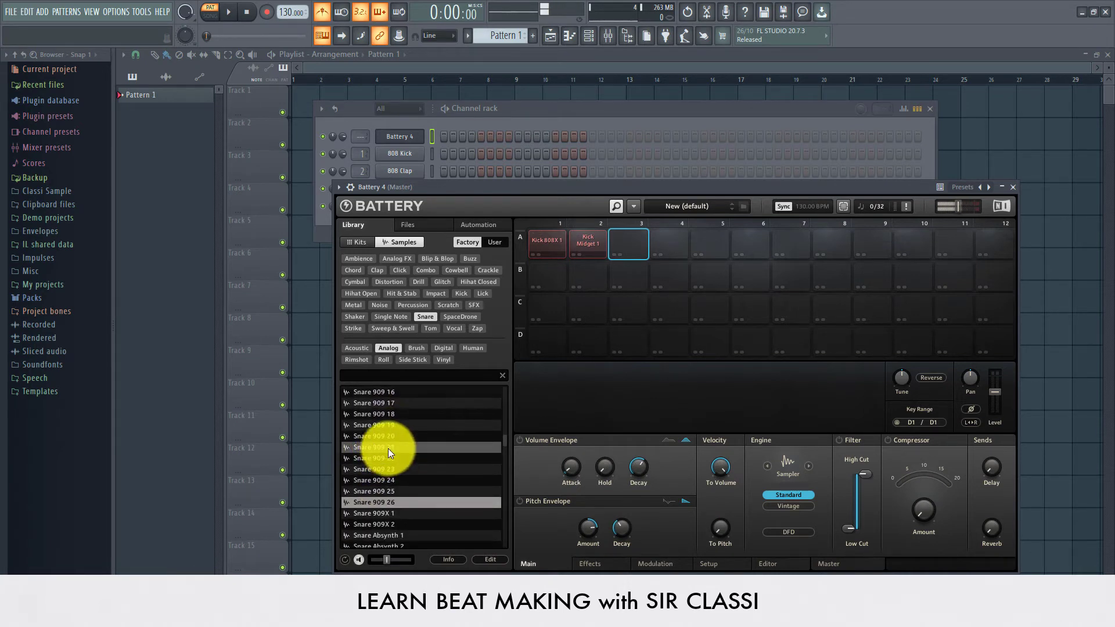
Audition the analog snares from Snare 909X 1 through the Absynth and Dance samples to Snare Davis 1 V2.
key("Down")
key("Down")
key("Down")
key("Down")
key("Down")
key("Down")
key("Down")
key("Down")
key("Down")
key("Down")
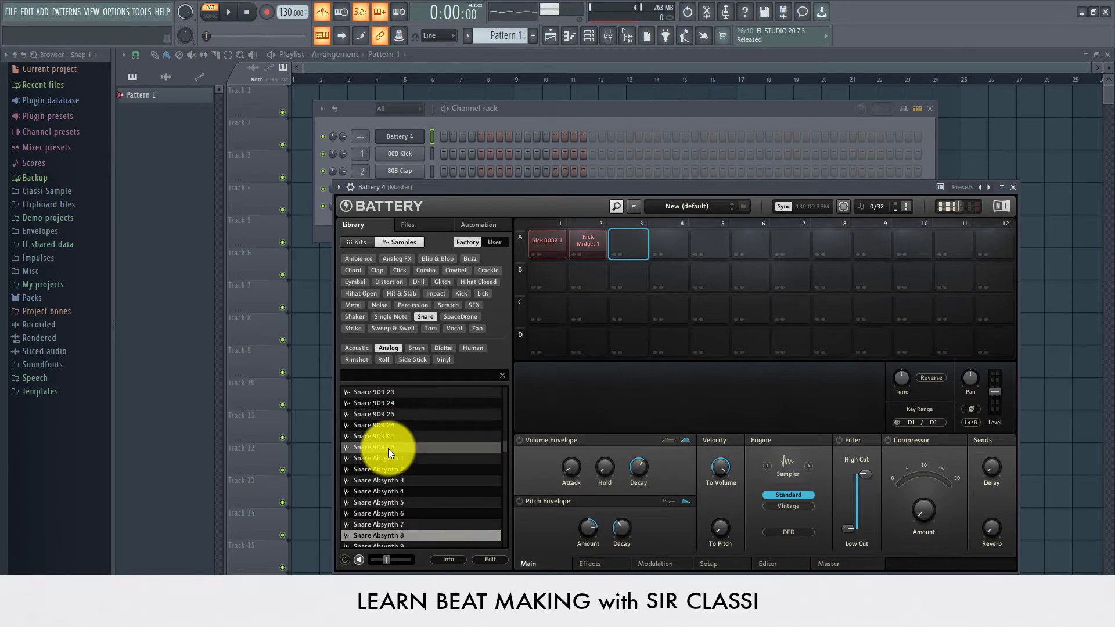
key("Down")
key("Down")
key("Down")
key("Down")
key("Down")
key("Down")
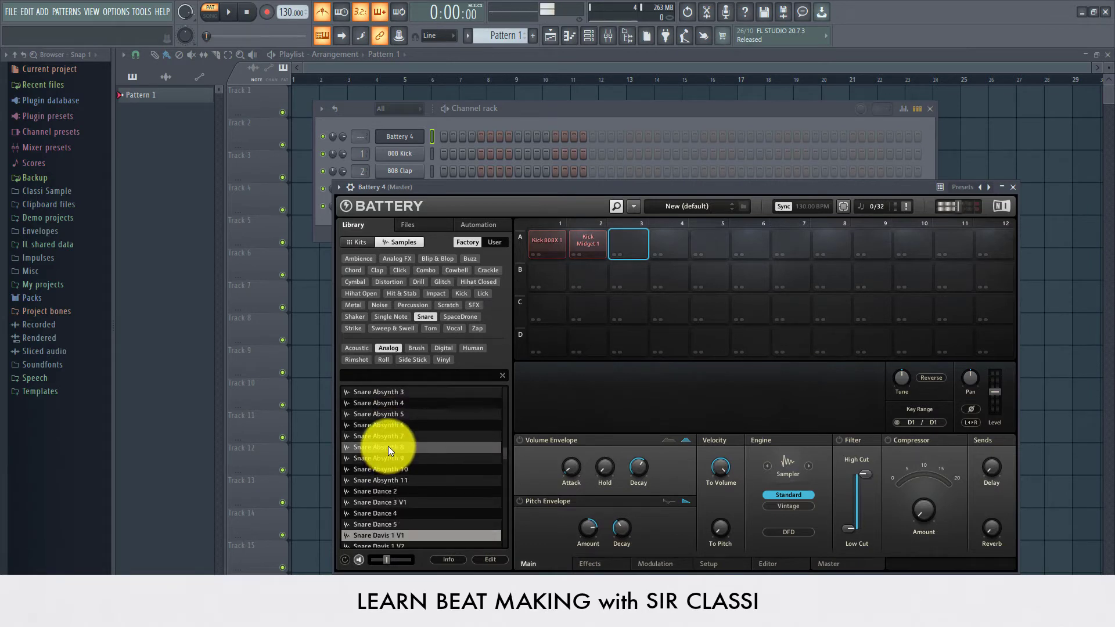
key("Up")
key("Up")
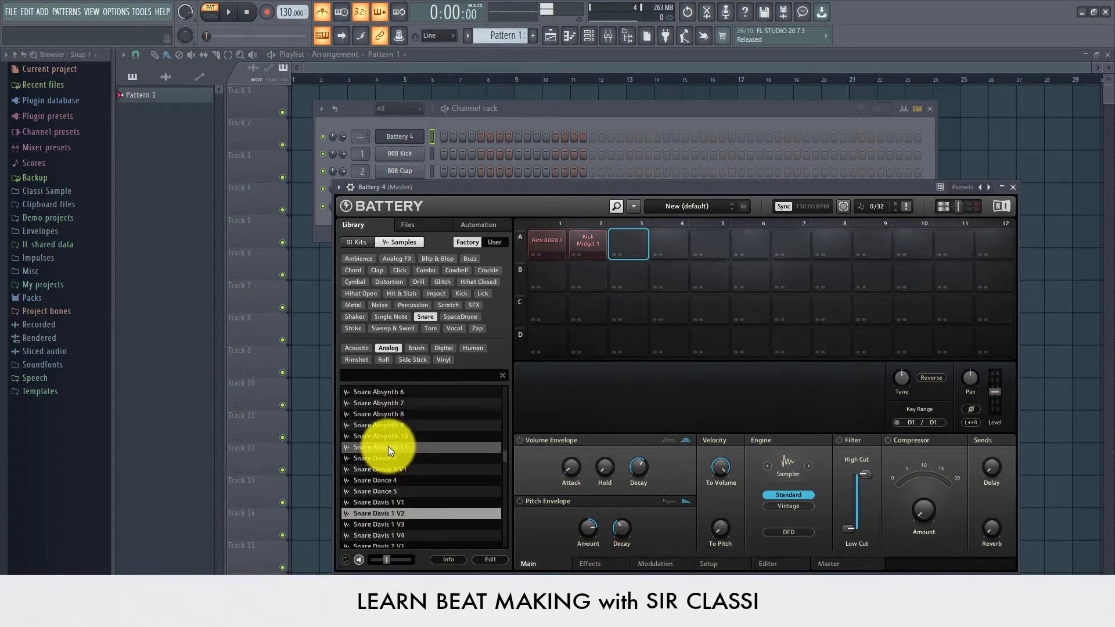
Audition the analog Davis snares from Snare Davis 1 V3 through Snare Davis 9 V3.
key("Down")
key("Down")
key("Down")
key("Down")
key("Down")
key("Down")
key("Down")
key("Down")
key("Down")
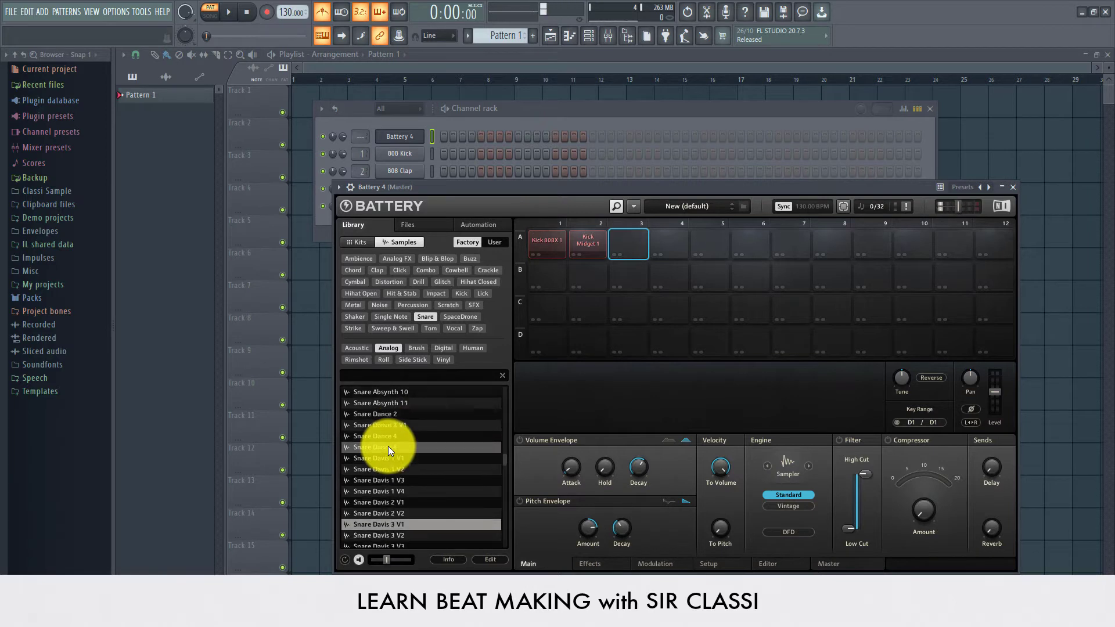
key("Down")
key("Down")
key("Down")
key("Down")
key("Down")
key("Down")
key("Down")
key("Down")
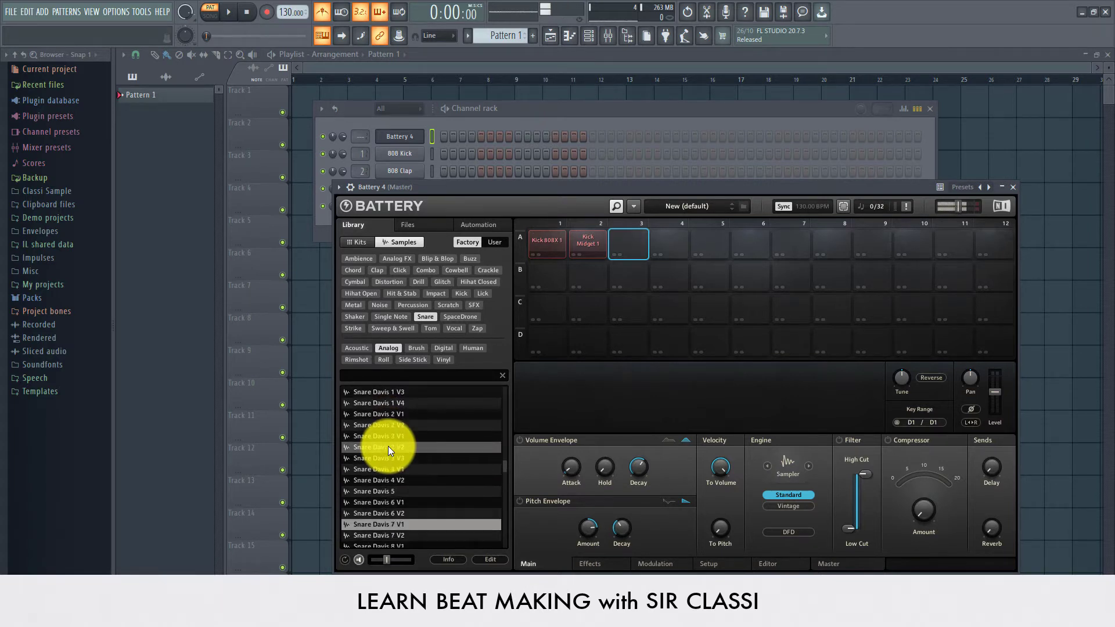
key("Down")
key("Down")
key("Down")
key("Down")
key("Down")
key("Down")
key("Down")
key("Down")
key("Down")
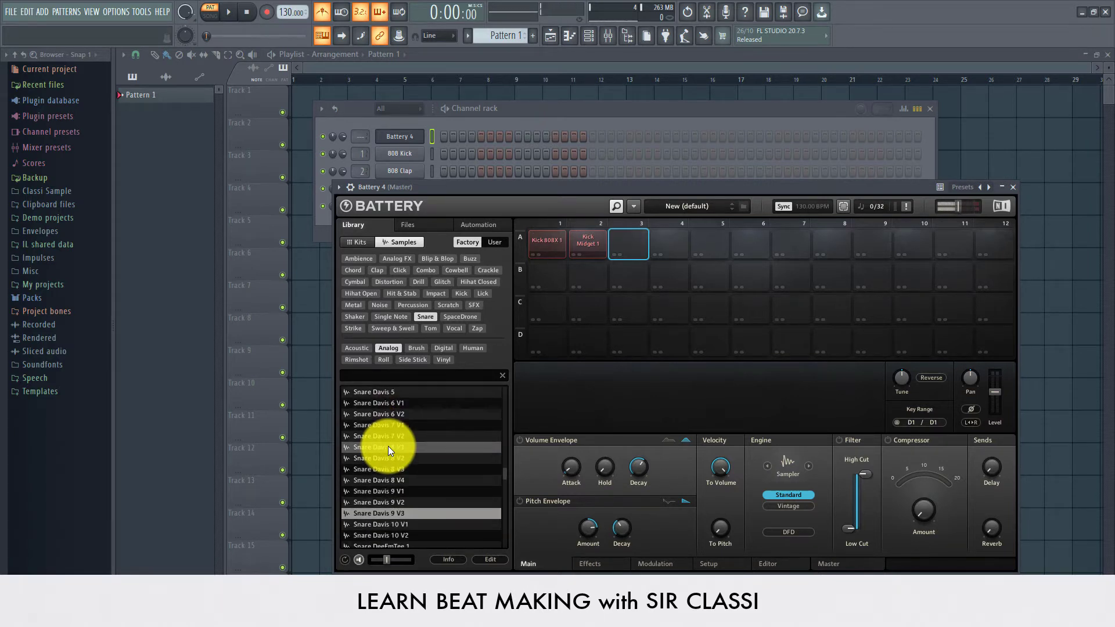
Audition the analog snares from Snare Davis 10 V1 through the FM7 and Ganja samples to Snare Jack 2.
key("Down")
key("Down")
key("Down")
key("Down")
key("Down")
key("Down")
key("Down")
key("Down")
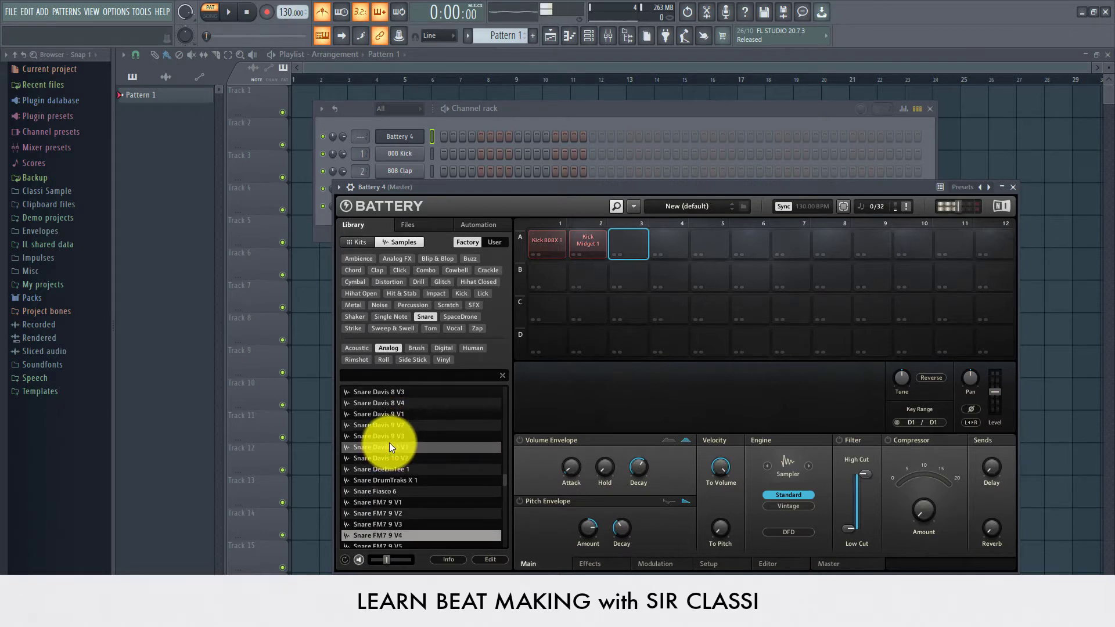
key("Down")
key("Down")
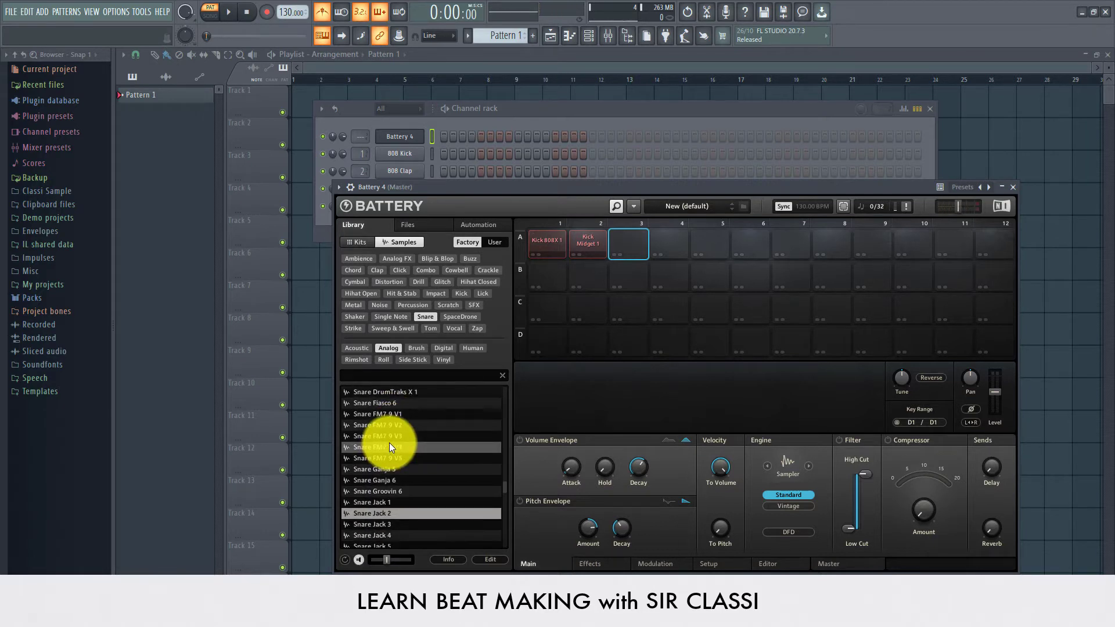
Audition the analog snares from Snare Jack 3 through the Miami samples to Snare Mini 5.
key("Down")
key("Down")
key("Down")
key("Down")
key("Down")
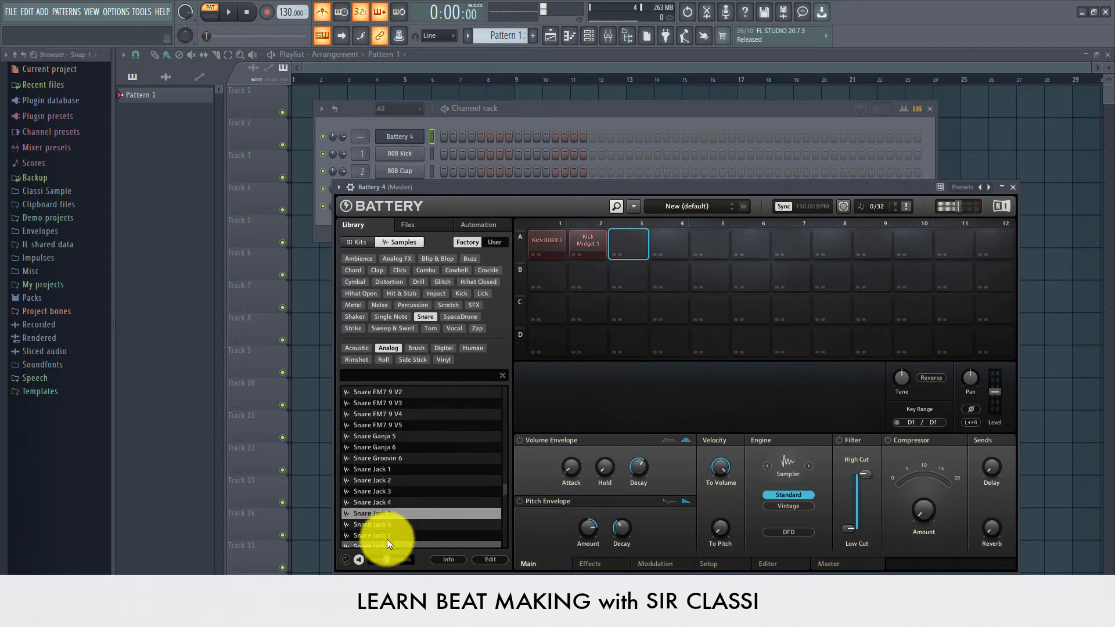
key("Down")
key("Down")
key("Down")
key("Down")
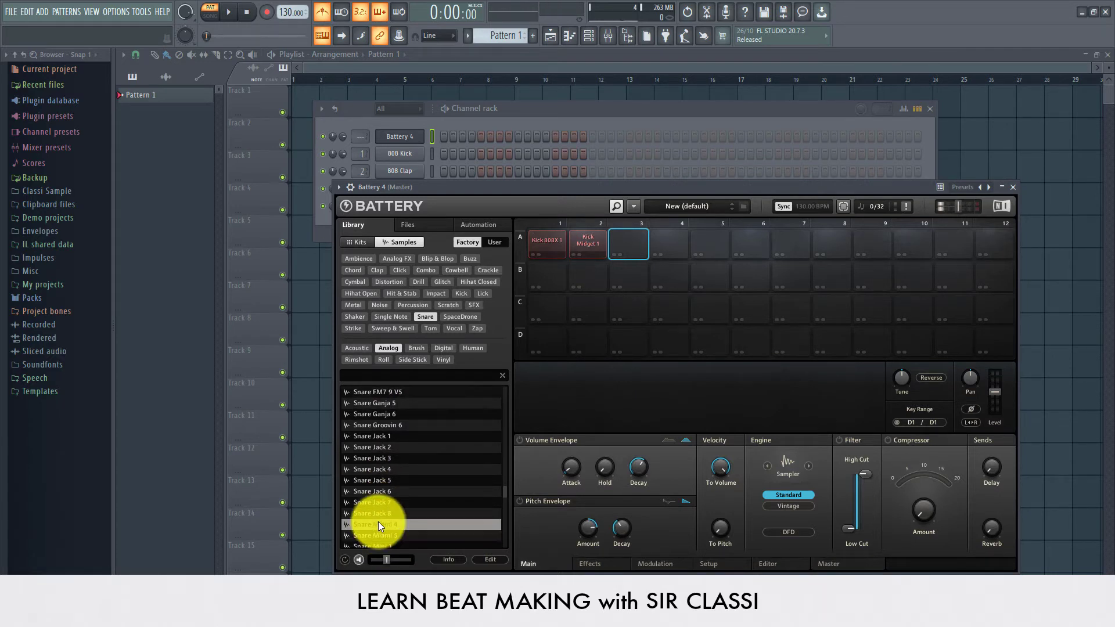
key("Down")
key("Down")
key("Down")
key("Down")
key("Down")
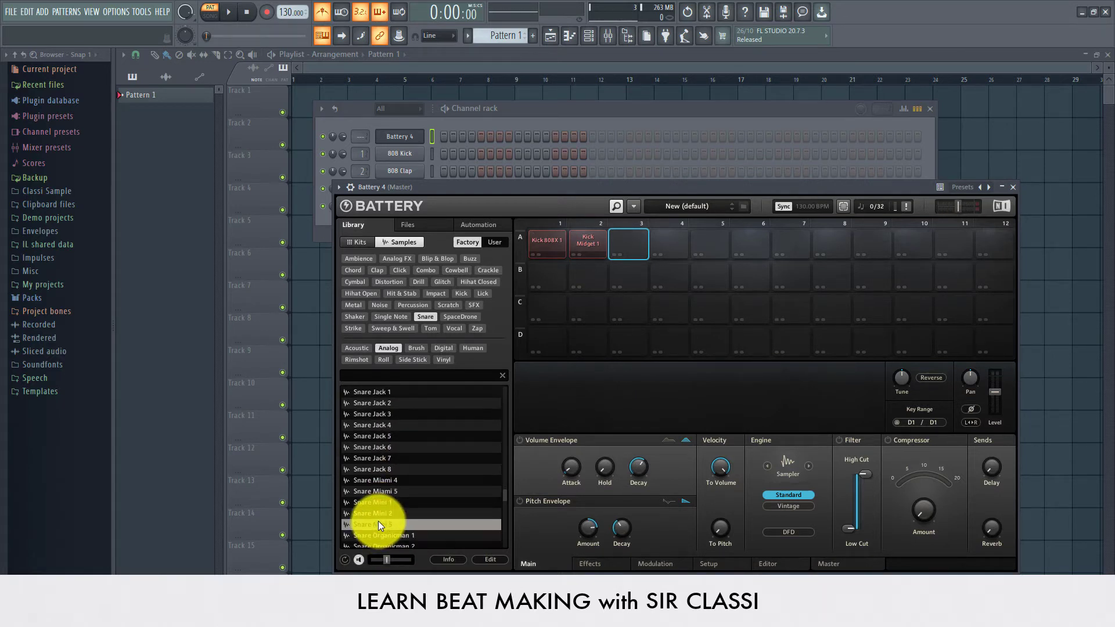
Audition the analog snares from Snare Organicman 1 through Snare Rare 12.
key("Down")
key("Down")
key("Down")
key("Down")
key("Down")
key("Down")
key("Down")
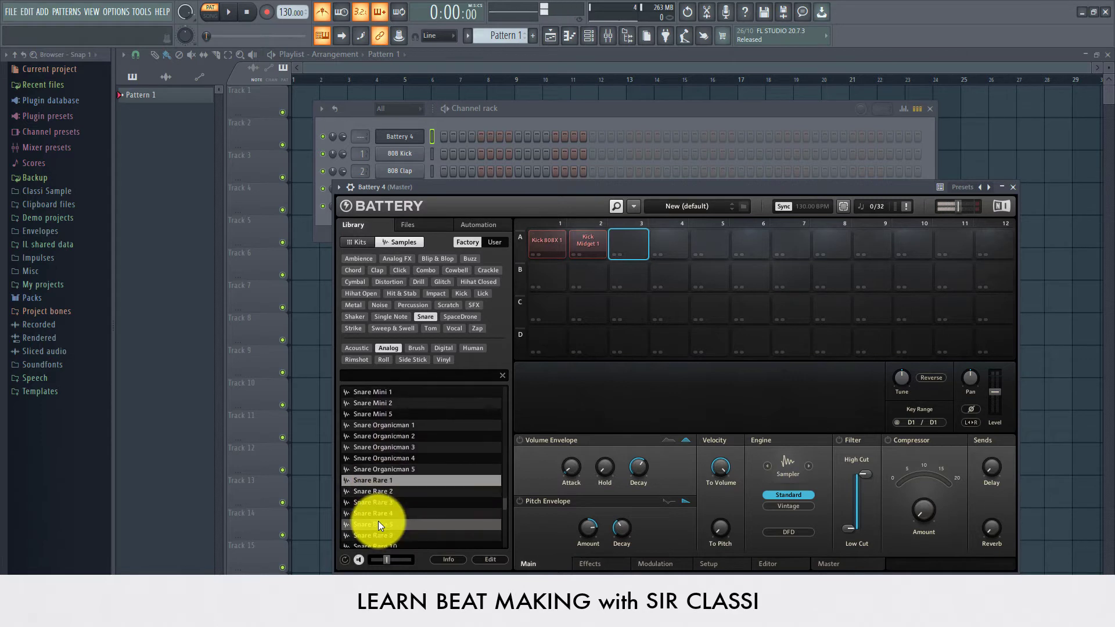
key("Down")
key("Down")
key("Down")
key("Down")
key("Down")
key("Down")
key("Down")
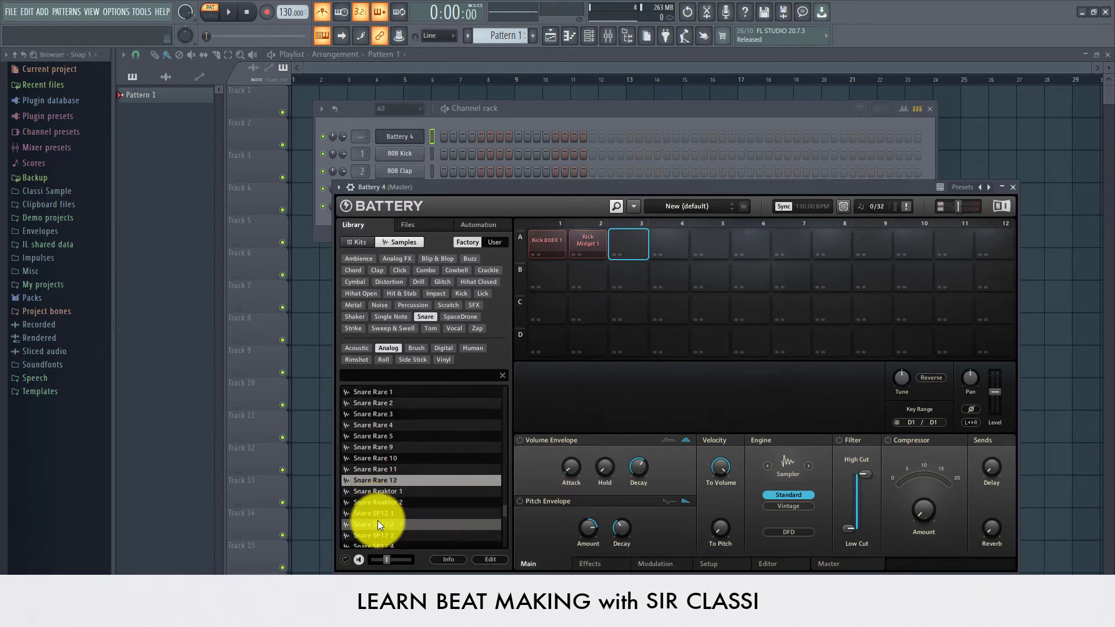
Audition the analog snares from Snare Reaktor 1 through the SP12 samples to Snare SwaggedOut 1.
key("Down")
key("Down")
key("Down")
key("Down")
key("Down")
key("Down")
key("Down")
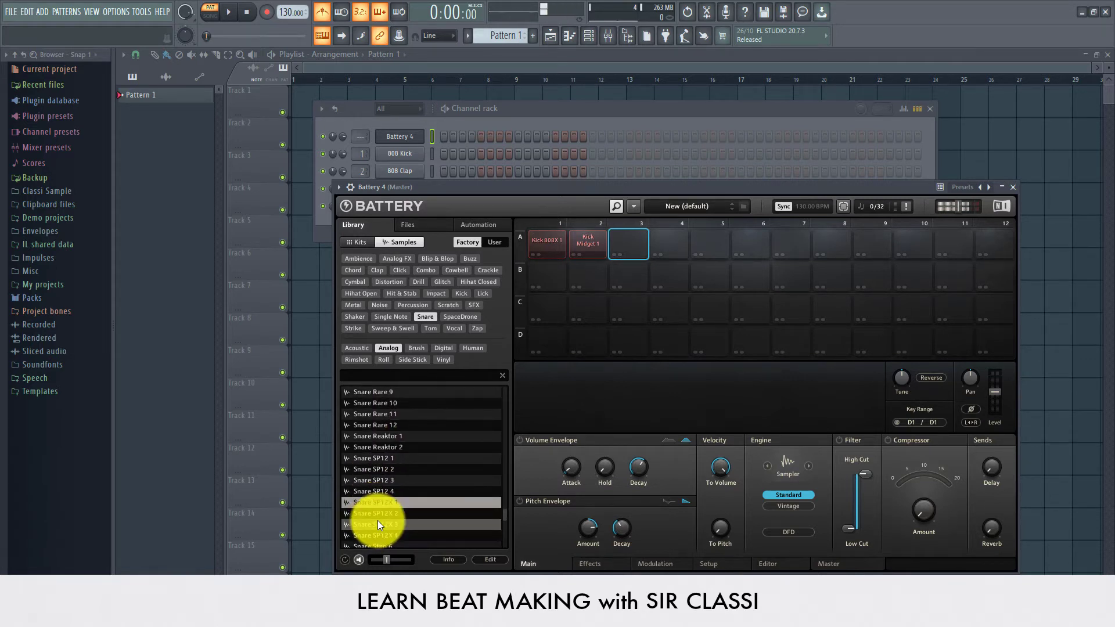
key("Down")
key("Down")
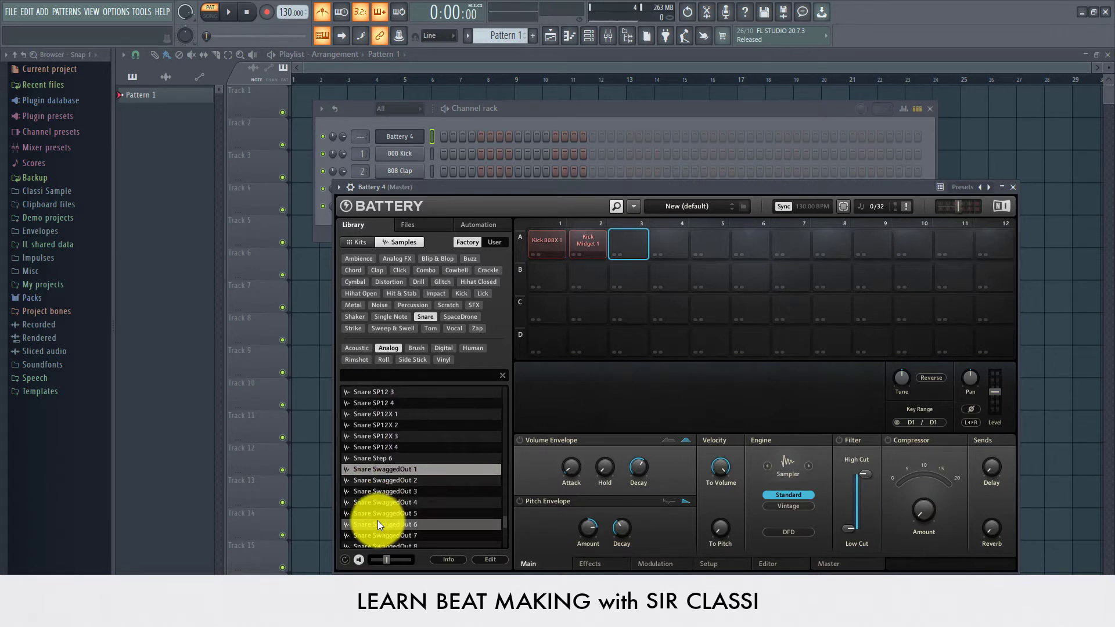
Audition the next SwaggedOut snares and load Snare SwaggedOut 4 into cell A3.
key("Down")
key("Down")
key("Down")
key("Down")
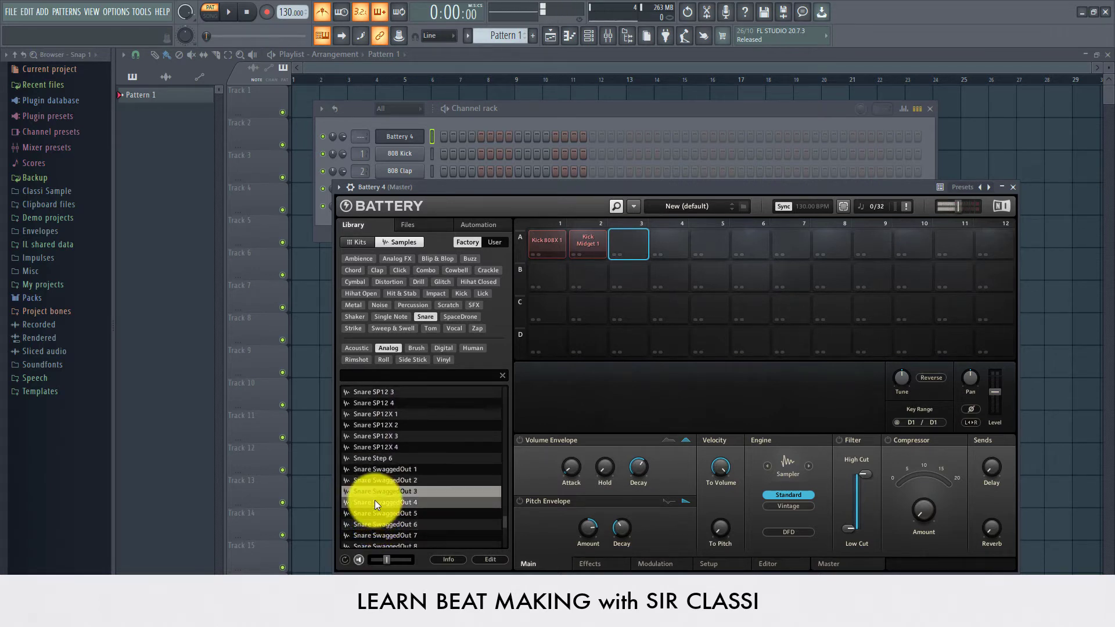
left_click_drag(374, 501, 628, 239)
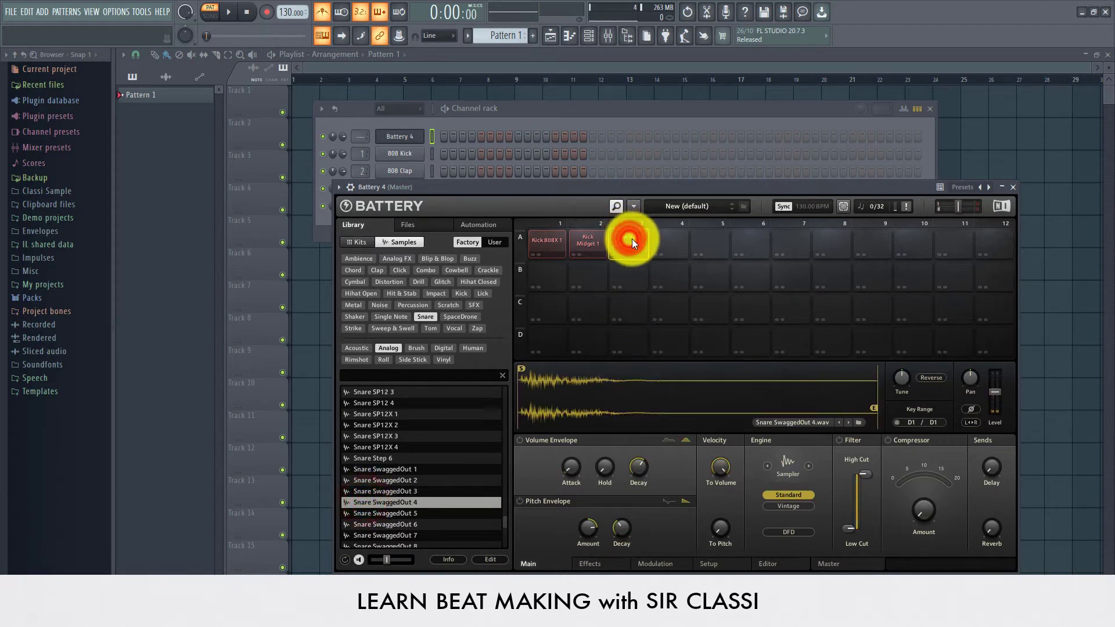
Select empty cell A4 and audition the analog snares from Snare SwaggedOut 7 through the Swedish samples to Snare T3.
left_click(659, 234)
left_click(369, 533)
key("Down")
key("Down")
key("Down")
key("Down")
key("Down")
key("Down")
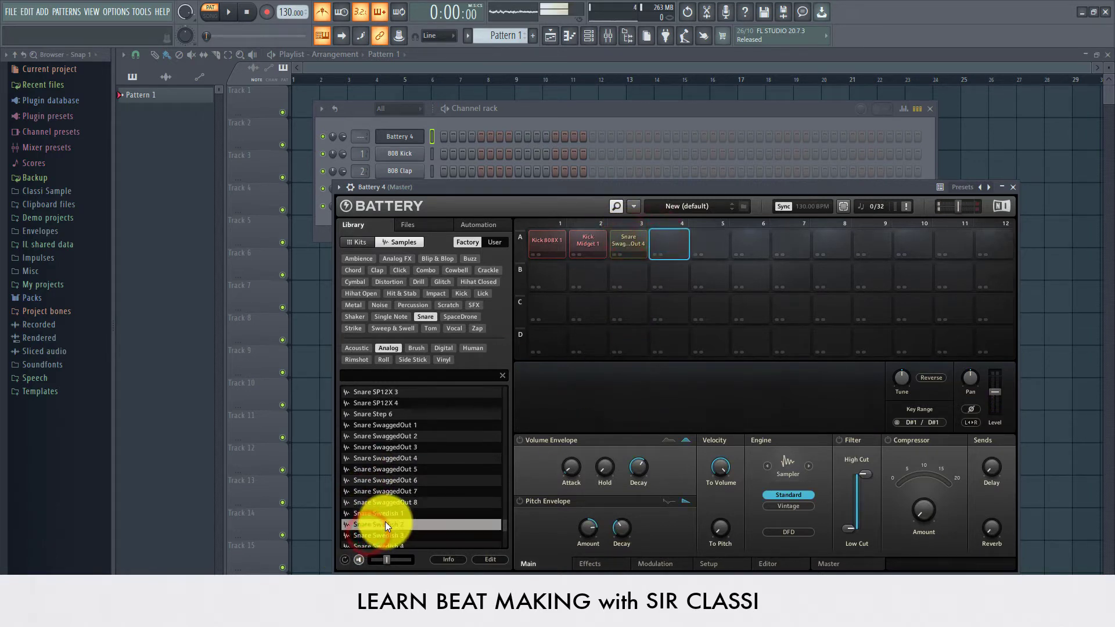
key("Down")
key("Down")
key("Down")
key("Down")
key("Down")
key("Down")
key("Down")
key("Down")
key("Down")
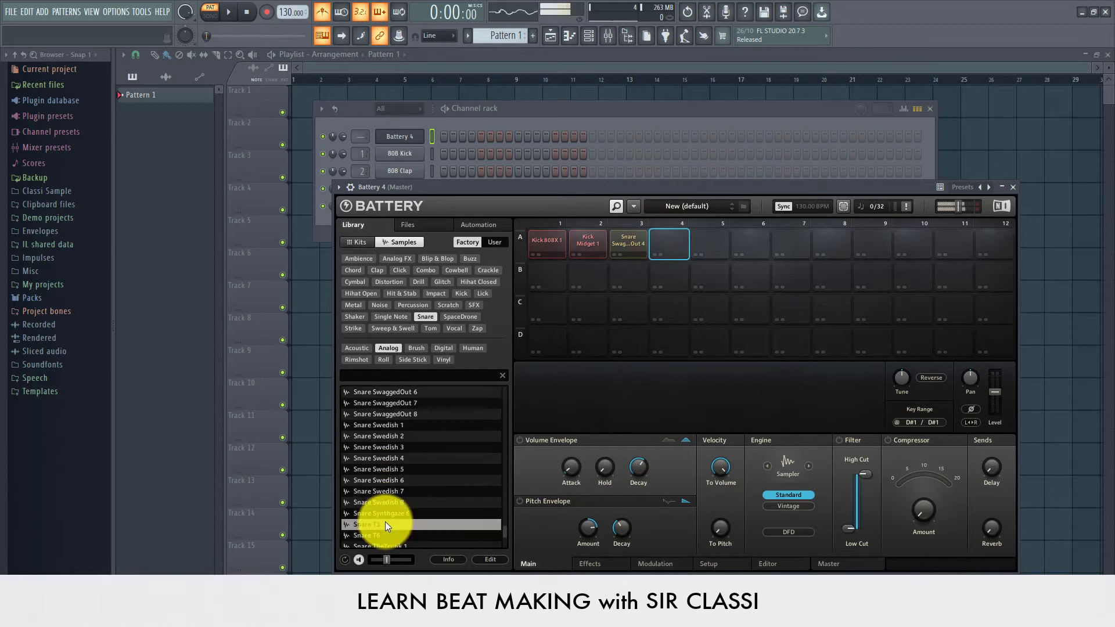
Audition the remaining analog snares from Snare T6 to the end of the list and go back to Snare TheTrunk 9.
key("Down")
key("Down")
key("Down")
key("Down")
key("Down")
key("Down")
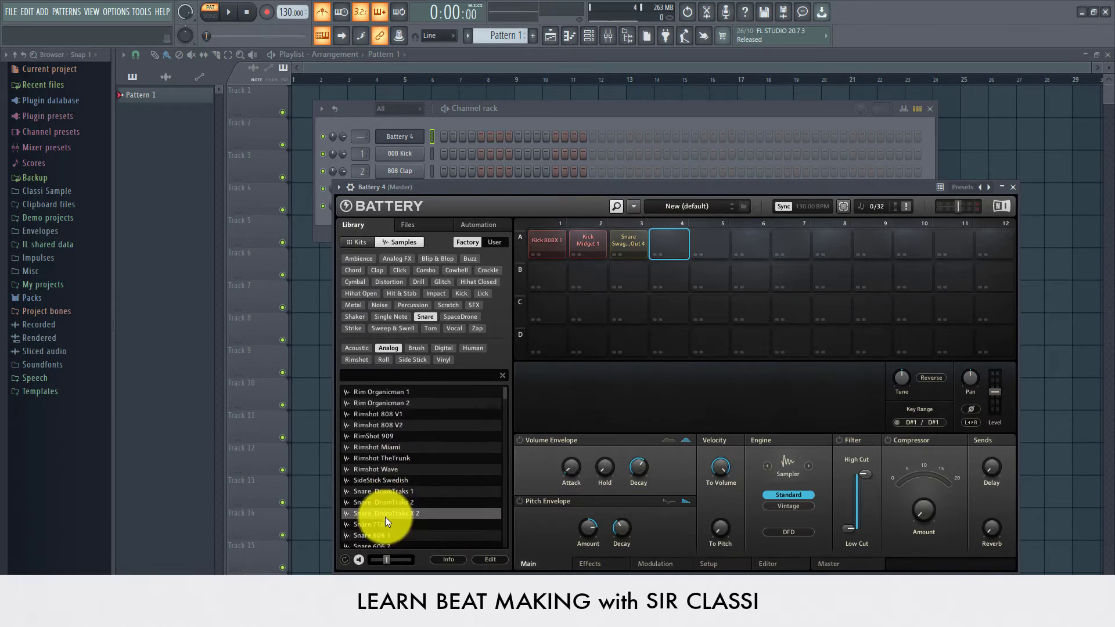
key("Up")
key("Up")
key("Up")
key("Up")
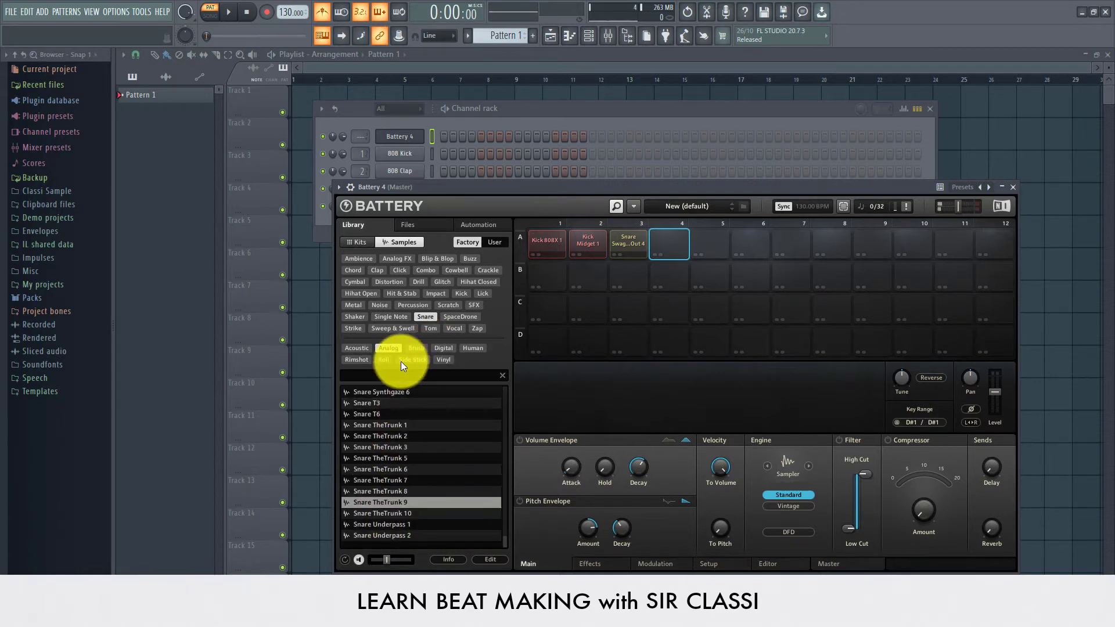
Filter the snare samples to Side Stick and audition them through SideStick Dobie 4.
left_click(401, 360)
left_click(382, 437)
key("Down")
key("Down")
key("Down")
key("Down")
key("Down")
key("Down")
key("Down")
key("Down")
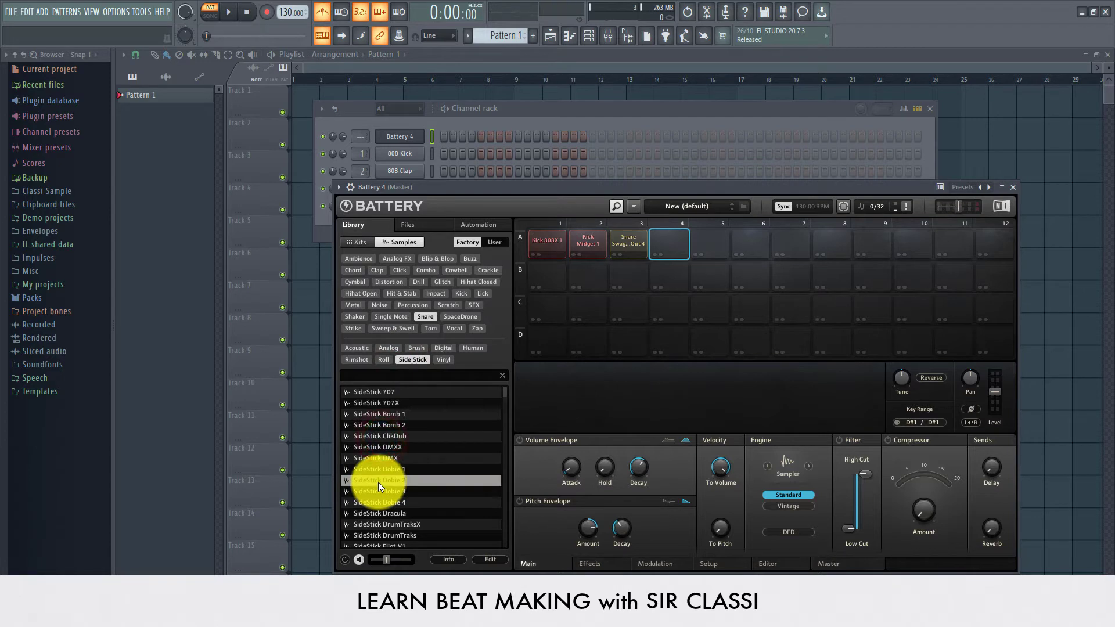
key("Down")
key("Down")
key("Down")
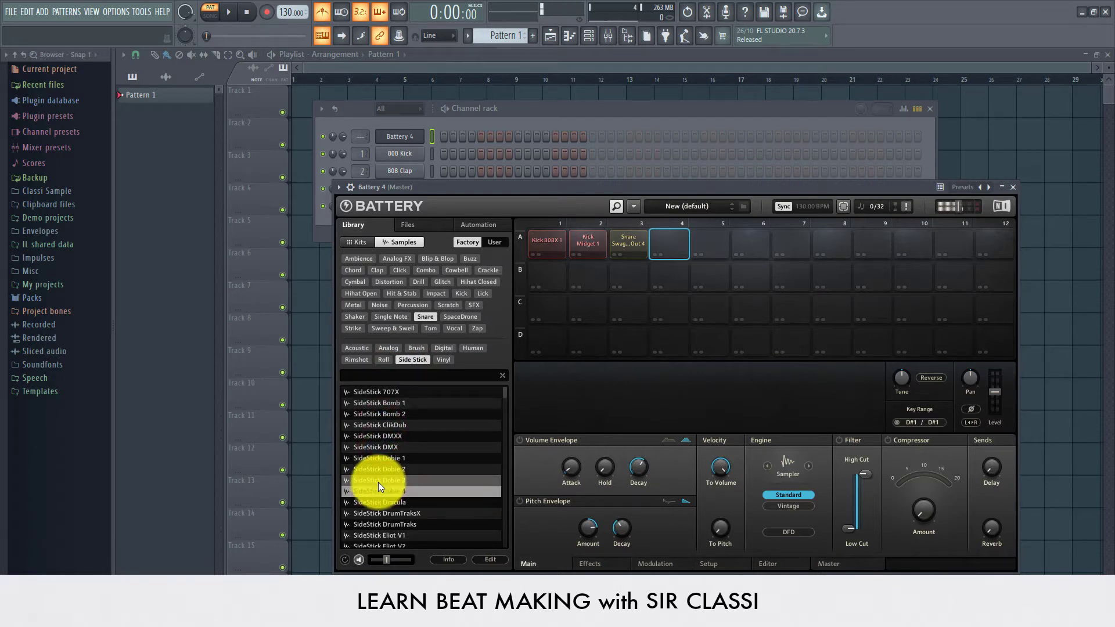
Audition the side stick samples from SideStick Dracula through the DrumTraks samples to SideStick Eliot V4.
scroll(375, 490, "down", 2)
key("Down")
key("Down")
key("Down")
key("Down")
key("Down")
key("Down")
key("Down")
key("Down")
key("Down")
key("Down")
key("Down")
key("Down")
key("Down")
key("Down")
key("Down")
key("Down")
key("Down")
key("Down")
key("Down")
key("Down")
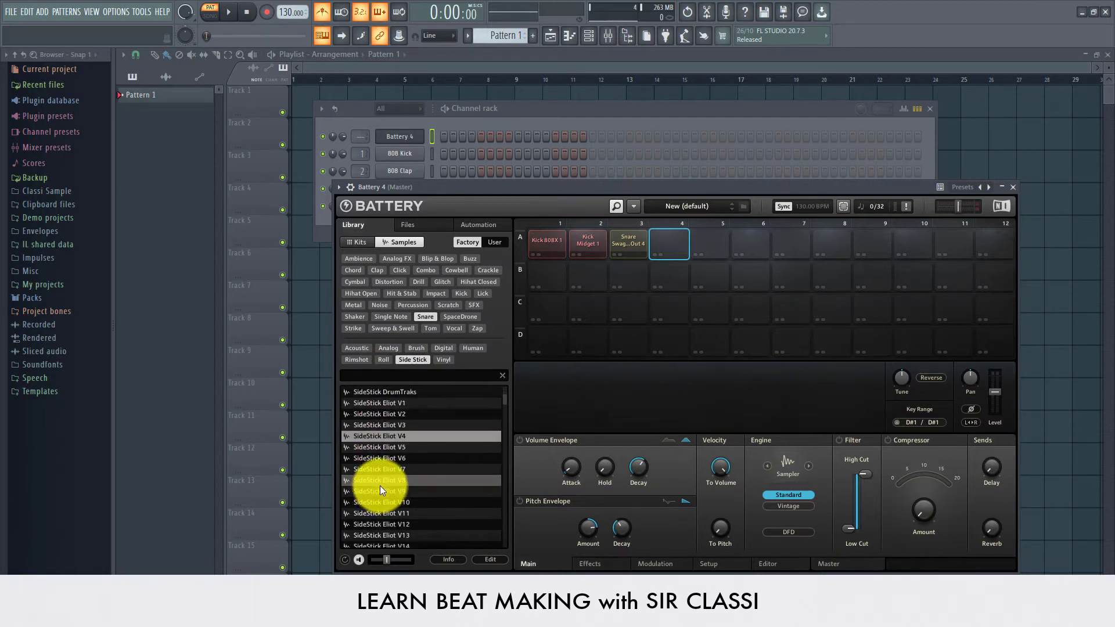
Audition the side sticks from SideStick Eliot V5 through the Garage and GarageX samples to SideStick LinnDrum 2.
key("Down")
key("Down")
key("Down")
key("Down")
key("Down")
key("Down")
key("Down")
key("Down")
key("Down")
key("Down")
key("Down")
key("Down")
key("Down")
key("Down")
key("Down")
key("Down")
key("Down")
key("Down")
key("Down")
key("Down")
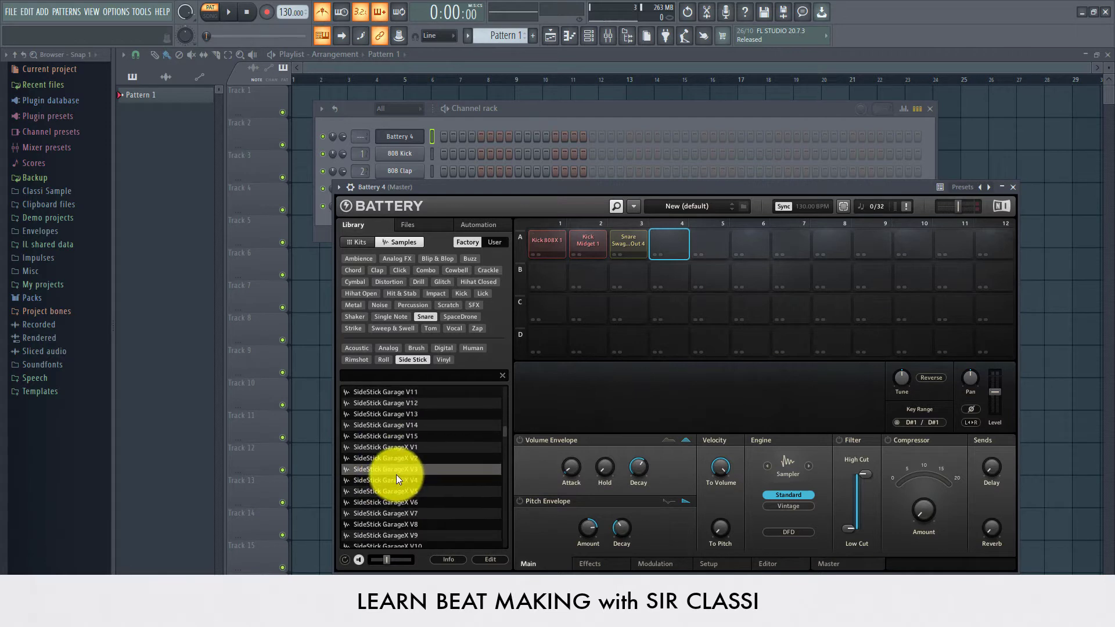
key("Down")
key("Down")
key("Down")
key("Down")
key("Down")
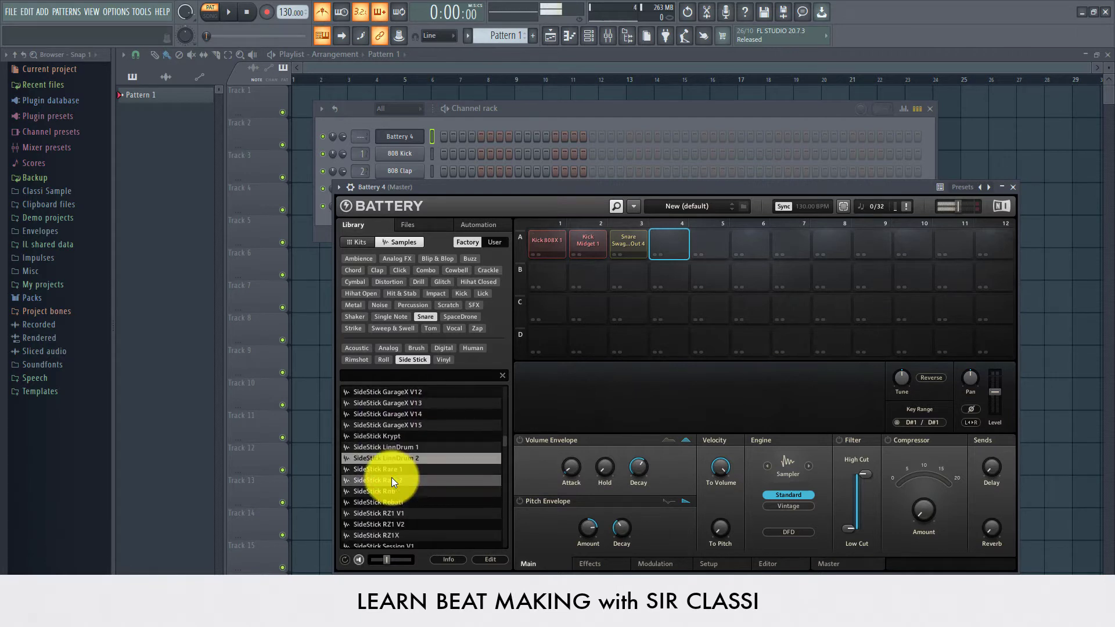
Audition the neighbouring Rare side sticks and load SideStick Rare 2 into cell A4.
key("Up")
key("Down")
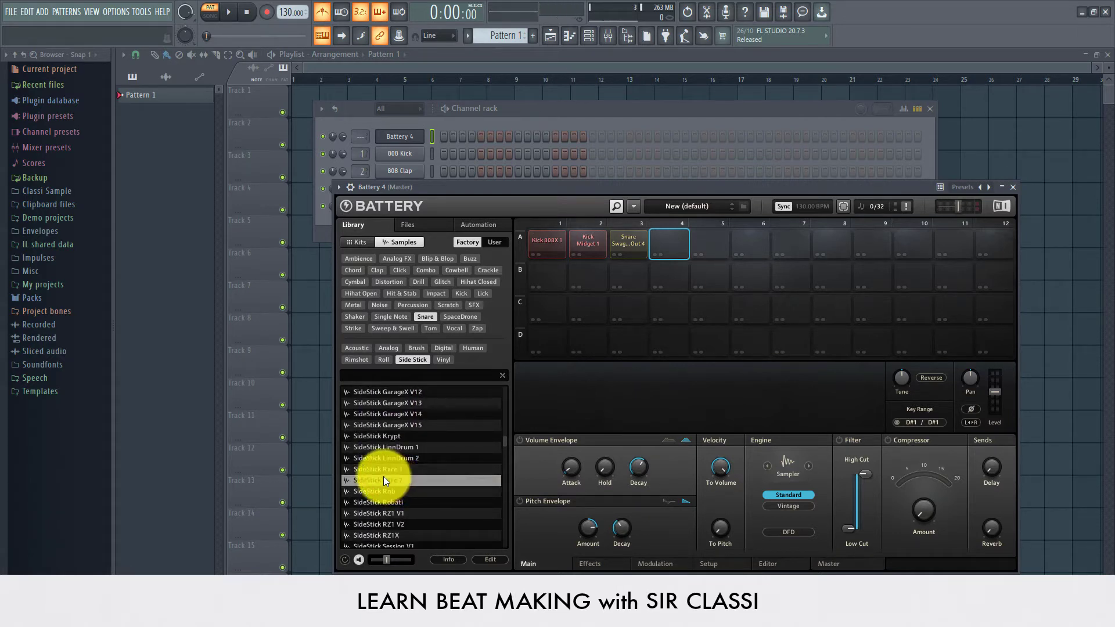
left_click_drag(384, 476, 687, 242)
Select empty cell A5 and audition the side sticks from the Rare samples through the RZ1 samples to SideStick Session V4.
left_click(707, 238)
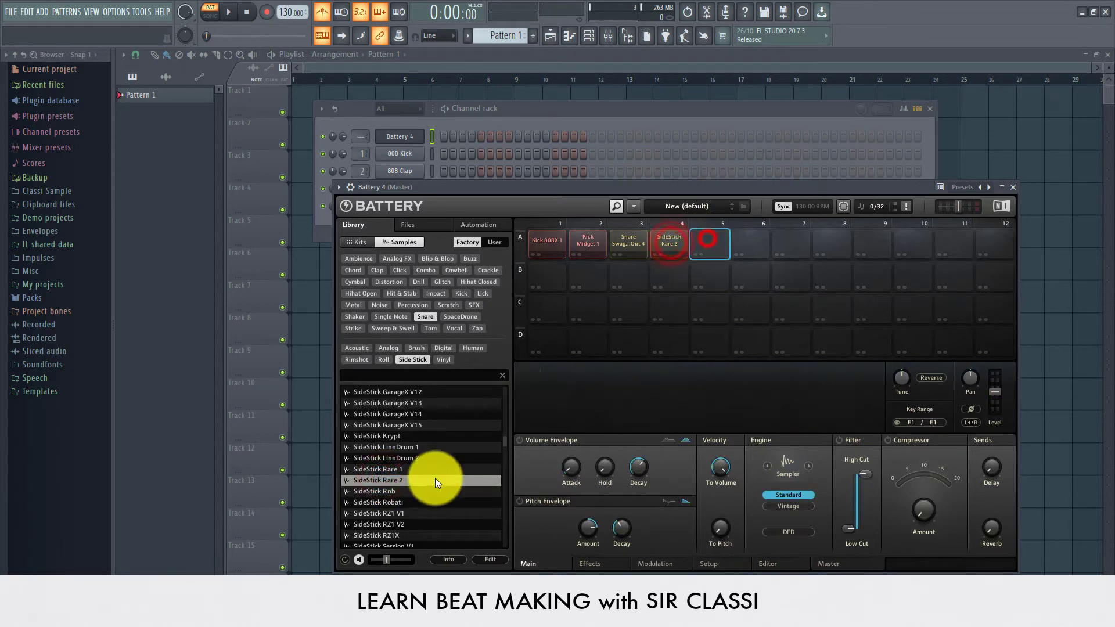
left_click(440, 468)
key("Down")
key("Down")
key("Down")
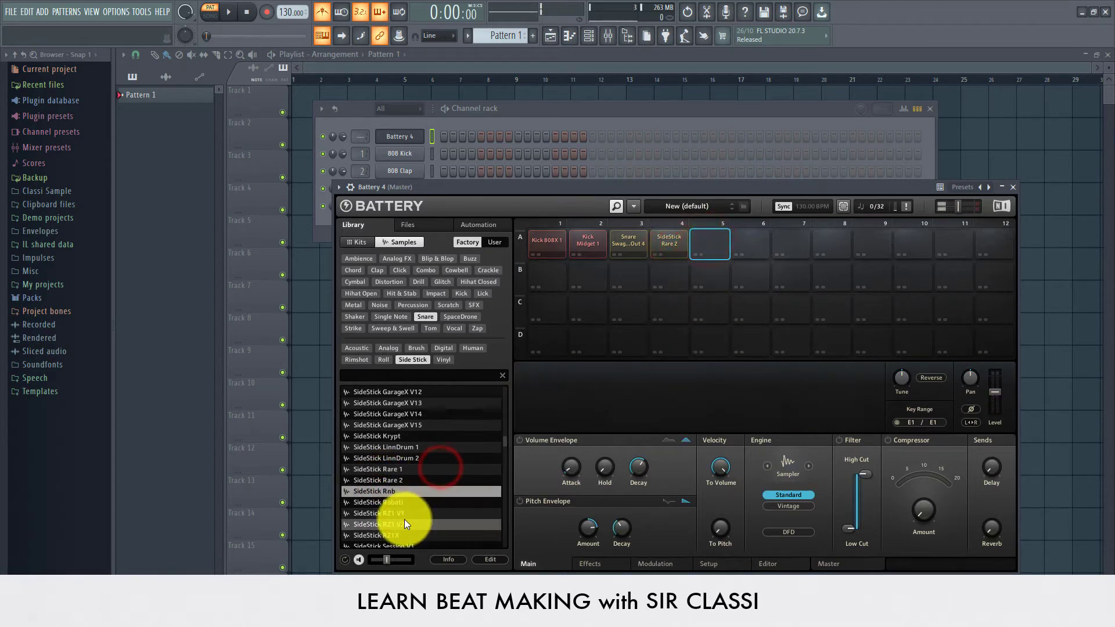
key("Down")
key("Down")
key("Down")
key("Down")
key("Down")
key("Down")
key("Down")
key("Down")
key("Down")
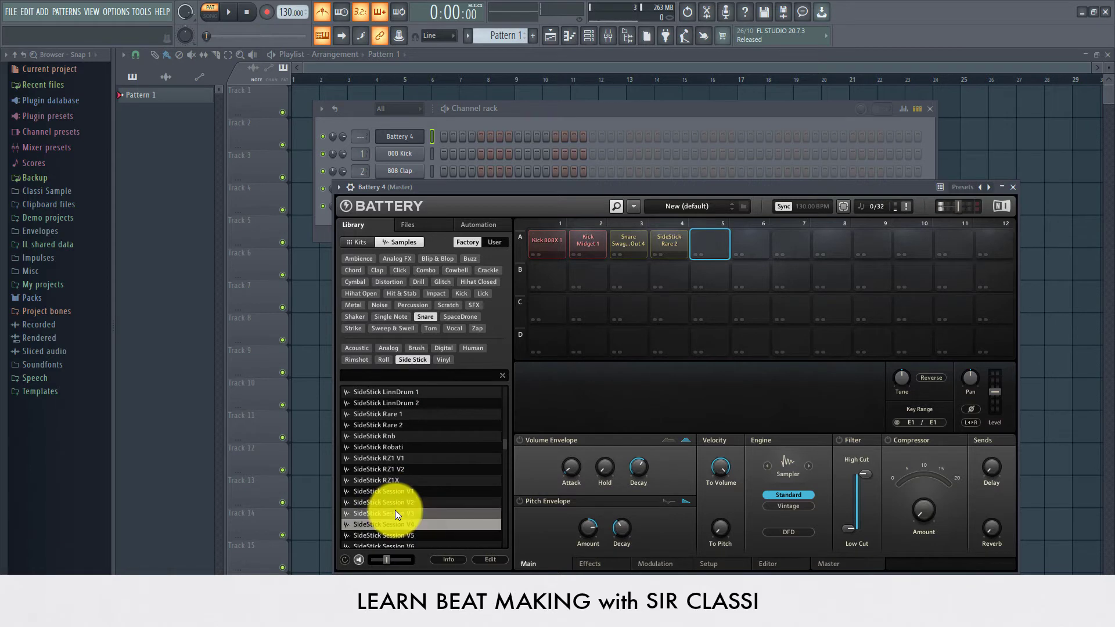
Audition the side sticks from SideStick Session V5 to SideStick SessionX V10.
key("Down")
key("Down")
key("Down")
key("Down")
key("Down")
key("Down")
key("Down")
key("Down")
key("Down")
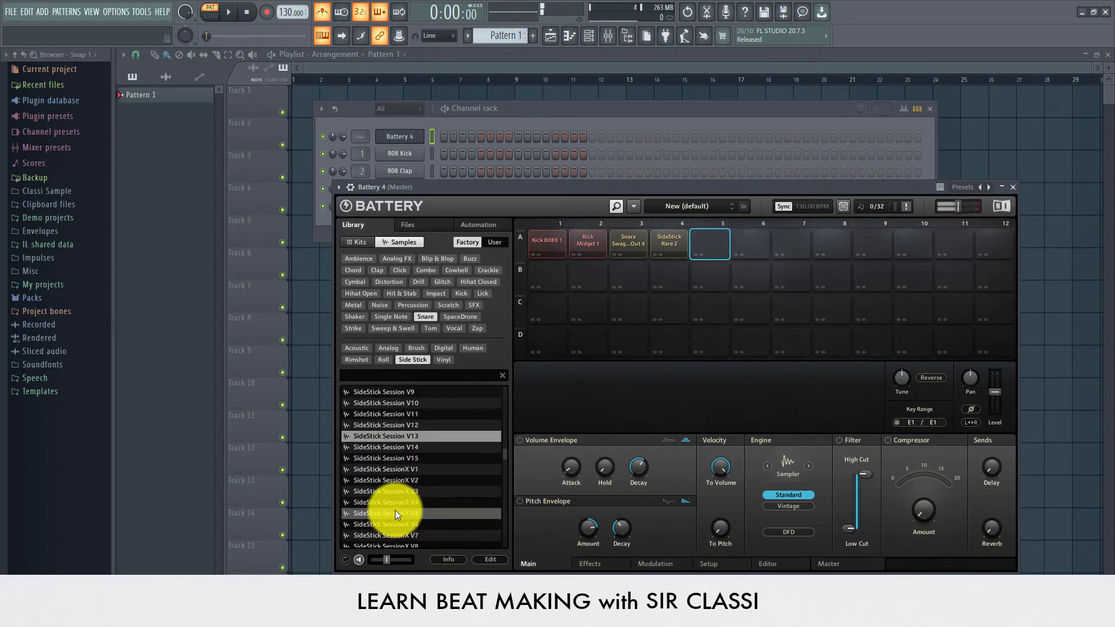
key("Down")
key("Down")
key("Down")
key("Down")
key("Down")
key("Down")
key("Down")
key("Down")
key("Down")
key("Down")
key("Down")
key("Down")
key("Down")
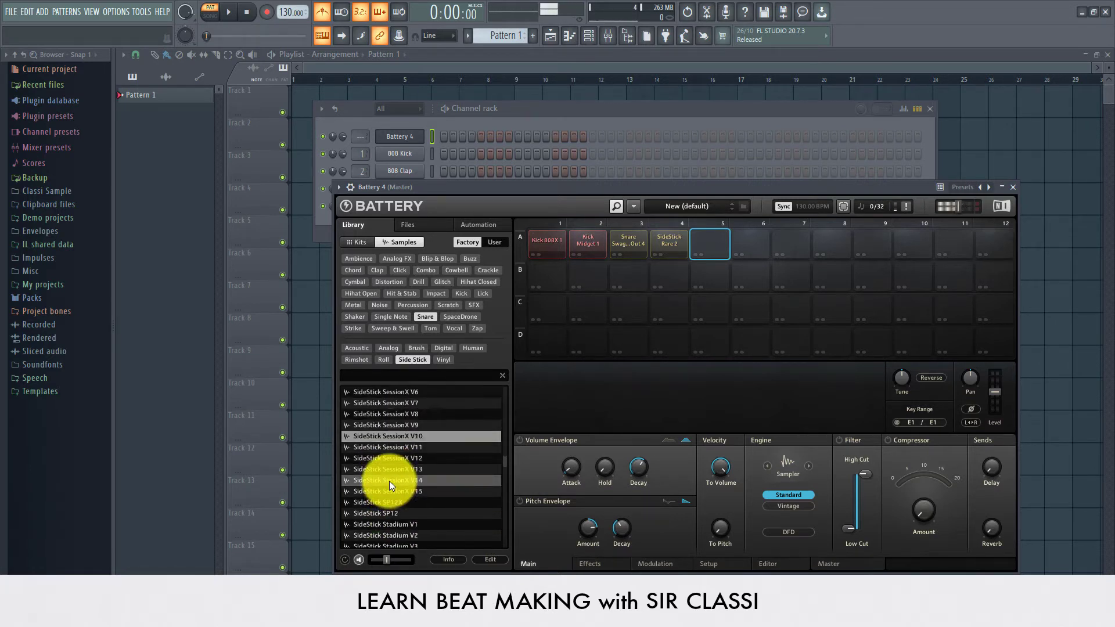
Audition the side sticks from SideStick SessionX V11 through the Stadium samples to SideStick StadiumX V3.
key("Down")
key("Down")
key("Down")
key("Down")
key("Down")
key("Down")
key("Down")
key("Down")
key("Down")
key("Down")
key("Down")
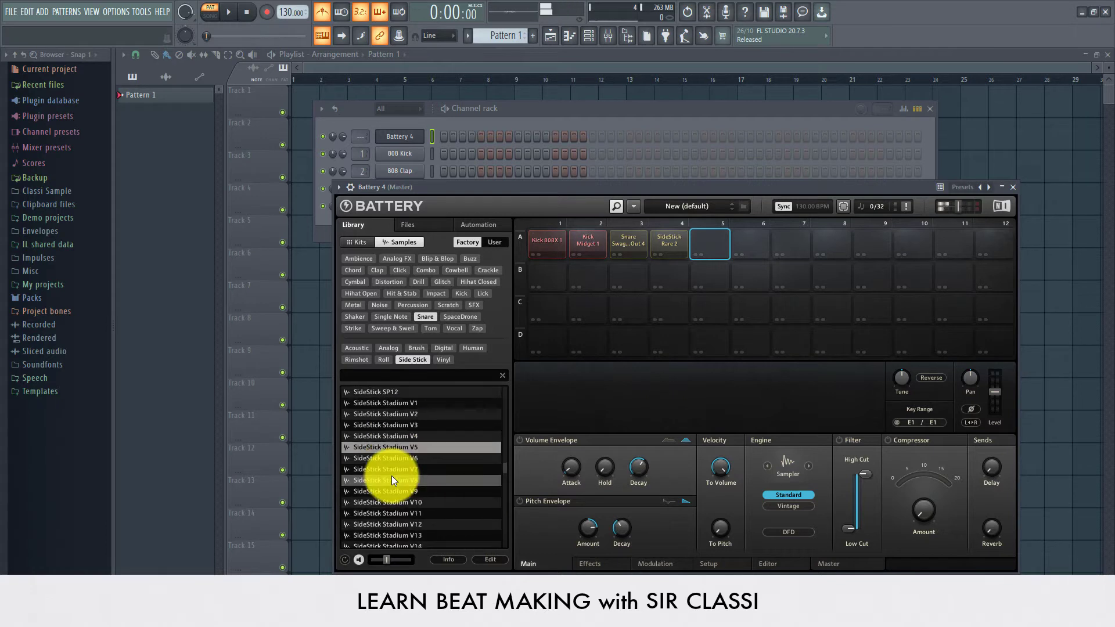
key("Down")
key("Down")
key("Down")
key("Down")
key("Down")
key("Down")
key("Down")
key("Down")
key("Down")
key("Down")
key("Down")
key("Down")
key("Down")
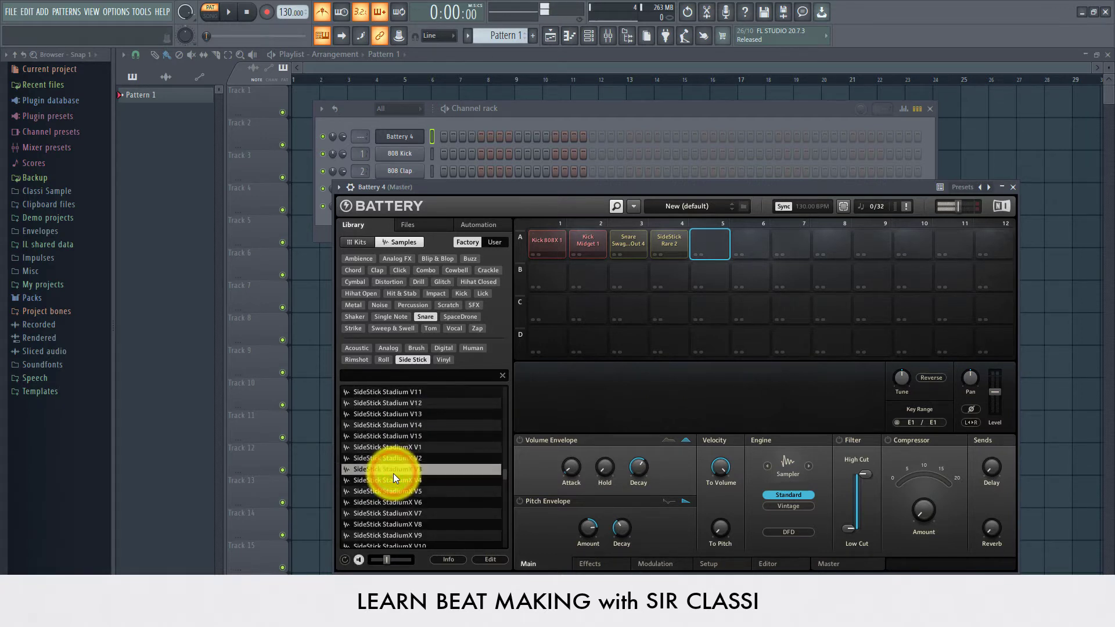
Audition the remaining StadiumX side sticks through SideStick Swedish and load SideStick TerrorCore 1 into cell A5.
key("Down")
key("Down")
key("Down")
key("Down")
key("Down")
key("Down")
key("Down")
key("Down")
key("Down")
key("Down")
key("Down")
key("Down")
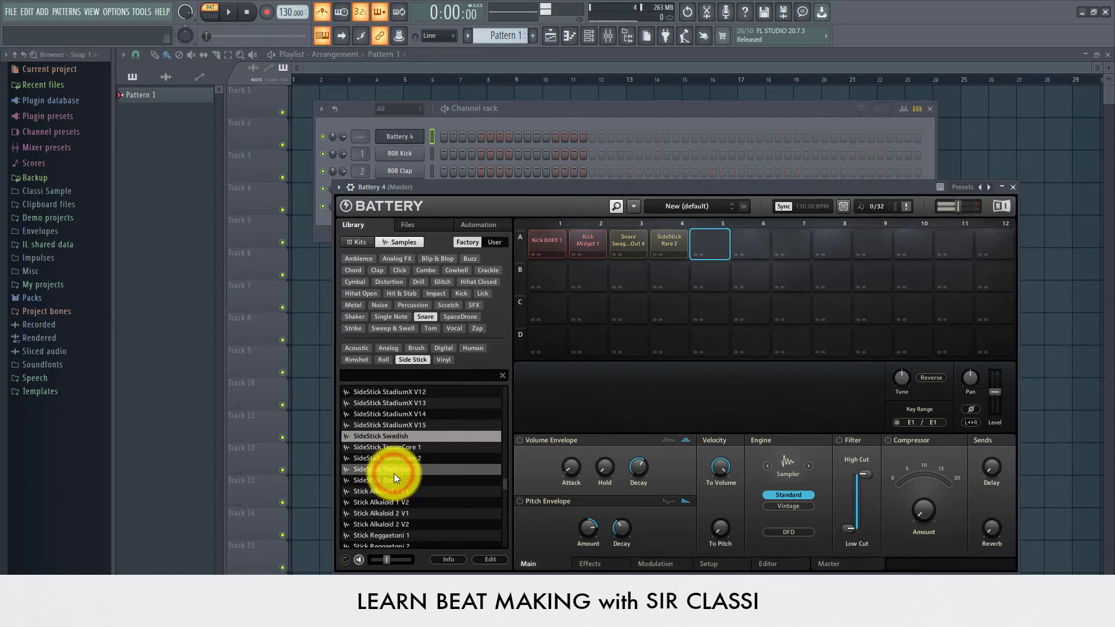
left_click_drag(406, 449, 702, 238)
Select empty cell A6, filter the samples to Percussion and Conga, and audition Conga Bro and Conga Davis V3.
left_click(743, 238)
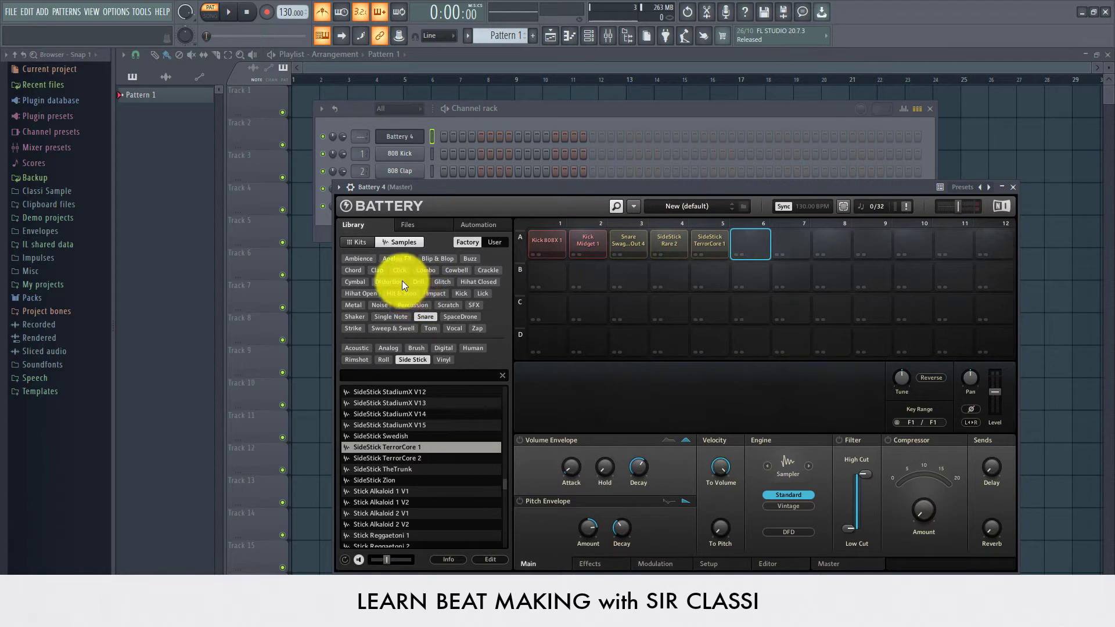
left_click(414, 305)
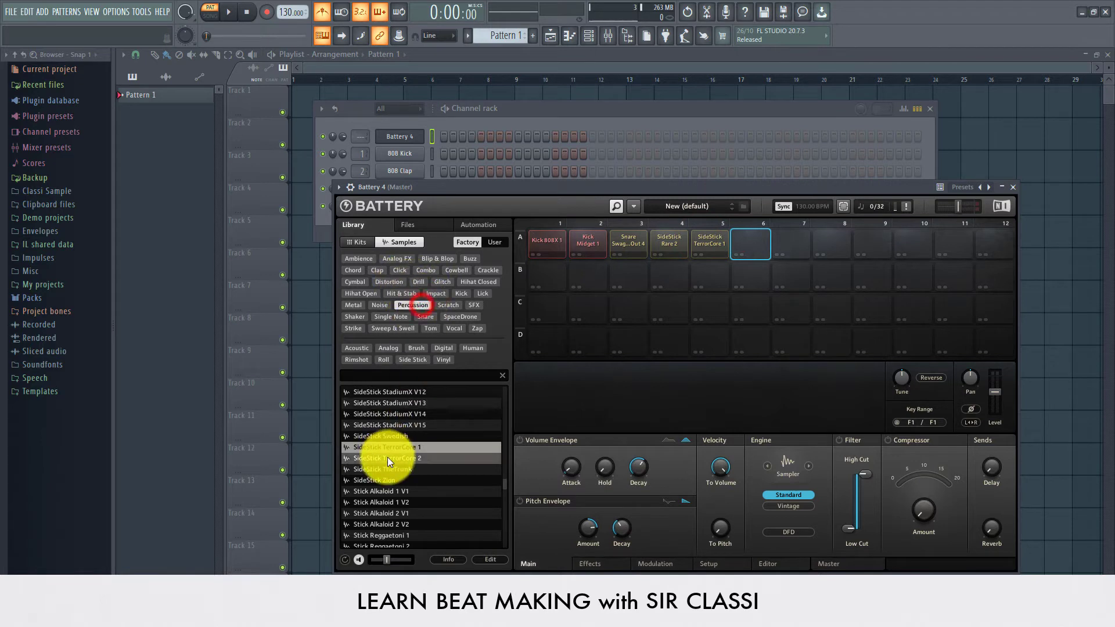
left_click(405, 349)
left_click(380, 394)
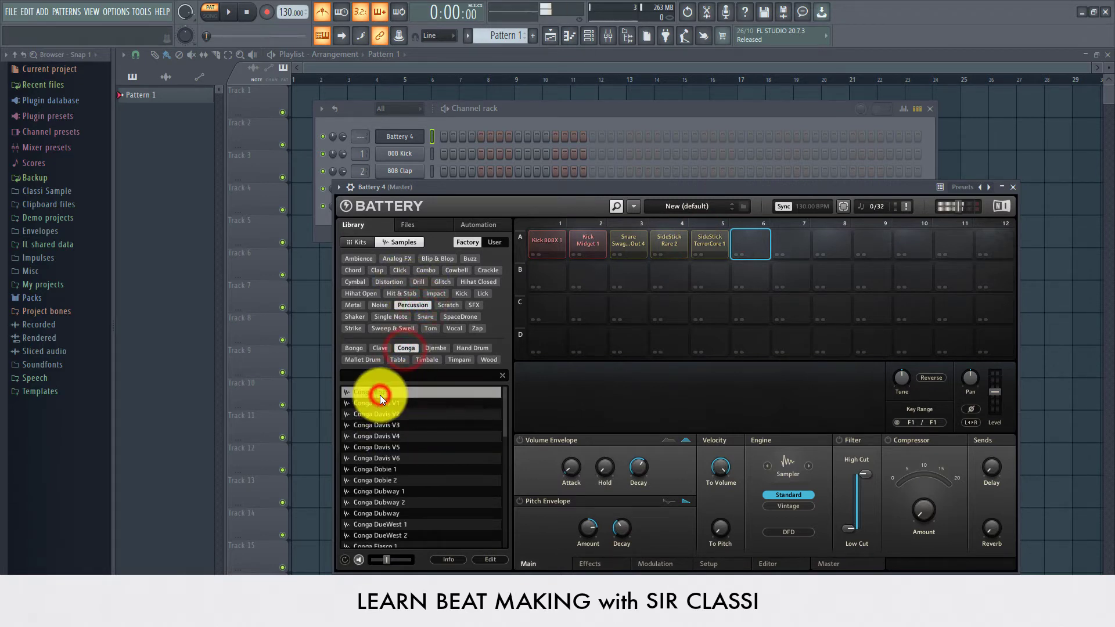
left_click(374, 427)
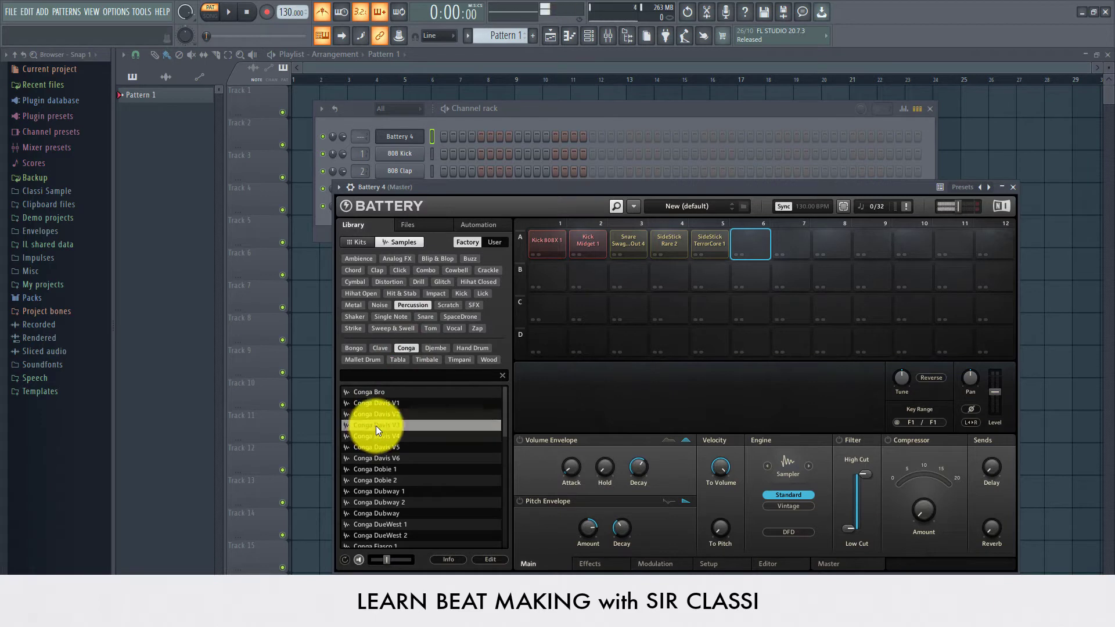
Audition the conga samples from Conga Davis V4 through the Dobie and Dubway samples to Conga DueWest 1.
key("Down")
key("Down")
key("Down")
key("Down")
key("Down")
key("Down")
key("Down")
key("Down")
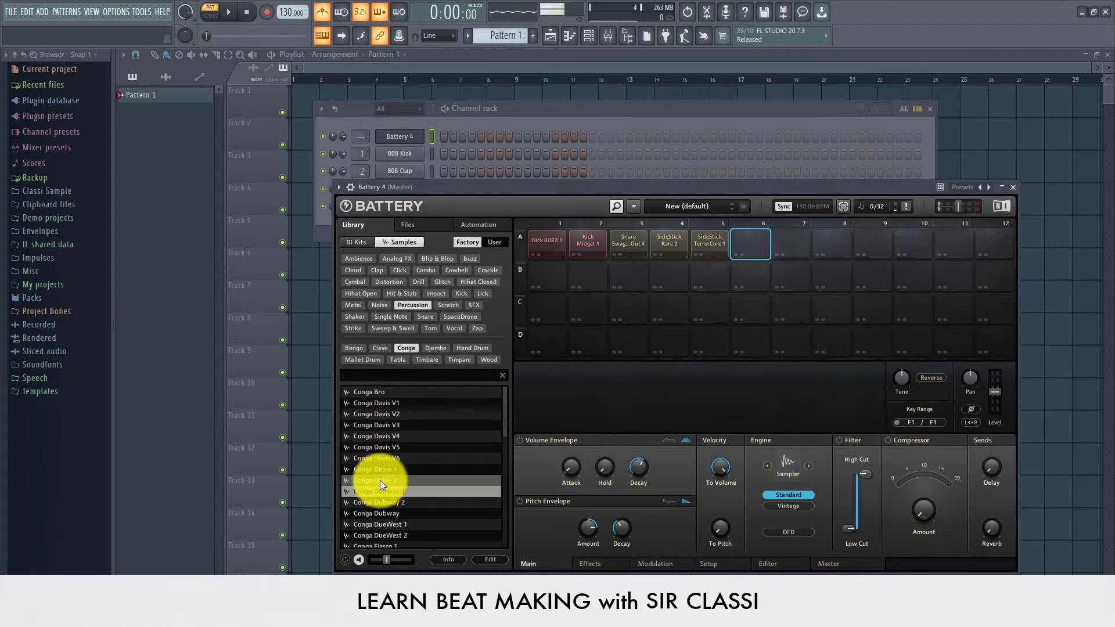
key("Down")
key("Down")
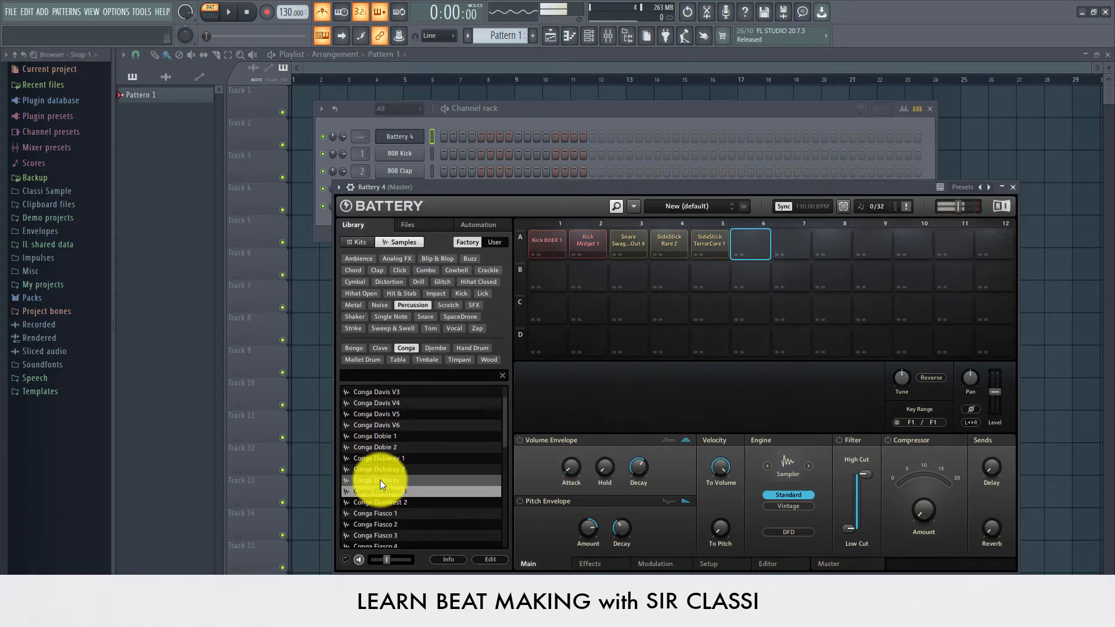
Audition the congas from Conga DueWest 2 through the Fiasco samples and load Conga FinalVinyl into cell A6.
key("Down")
key("Down")
key("Down")
key("Down")
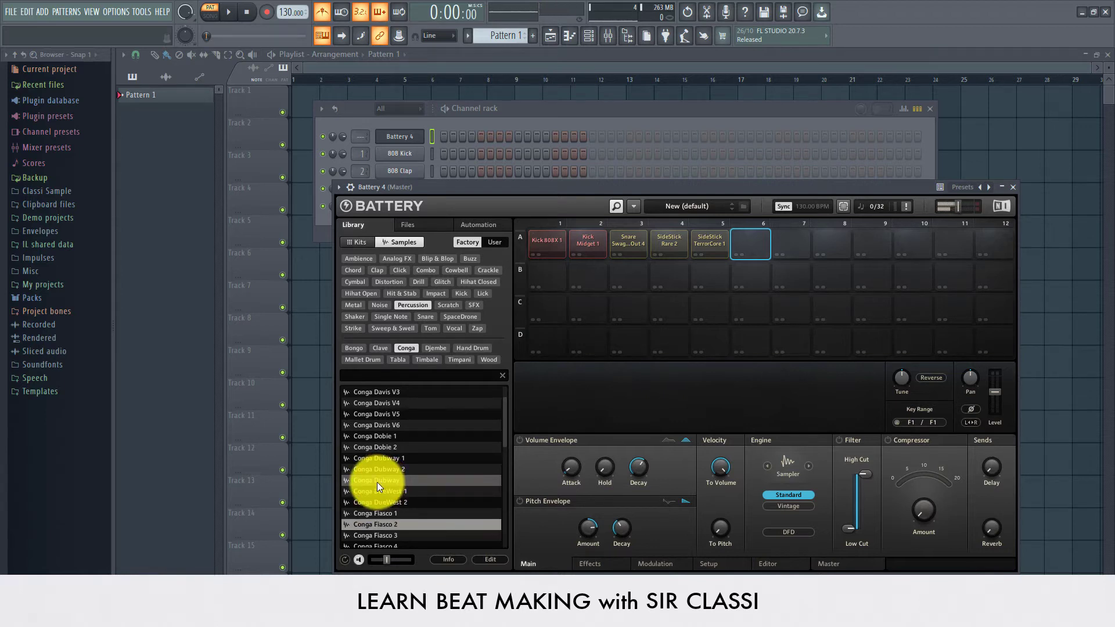
key("Down")
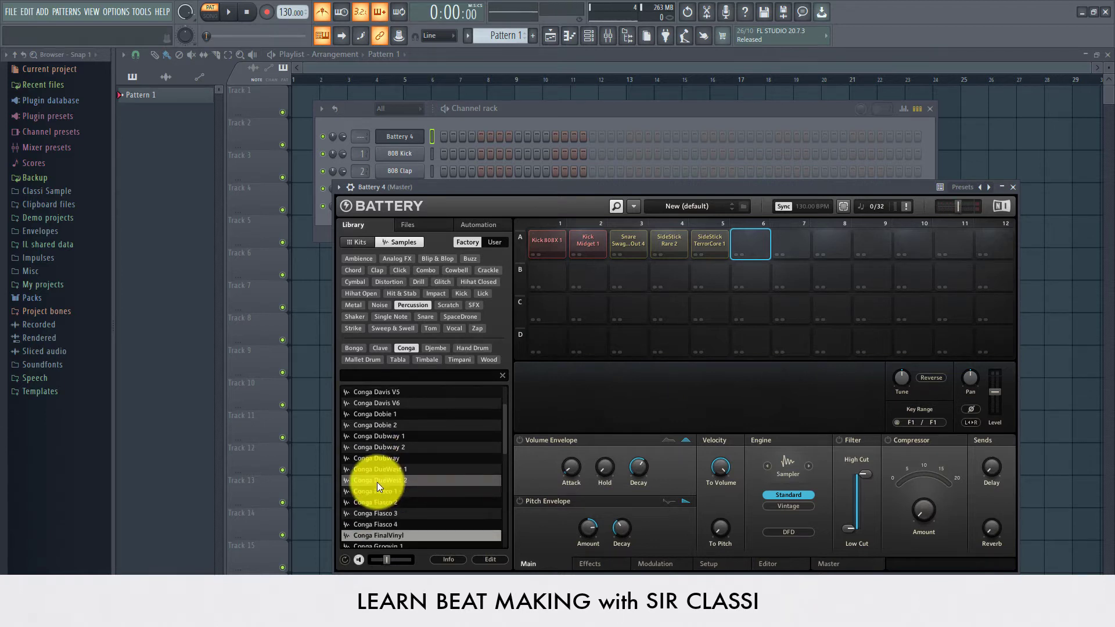
scroll(378, 482, "down", 3)
key("Down")
key("Up")
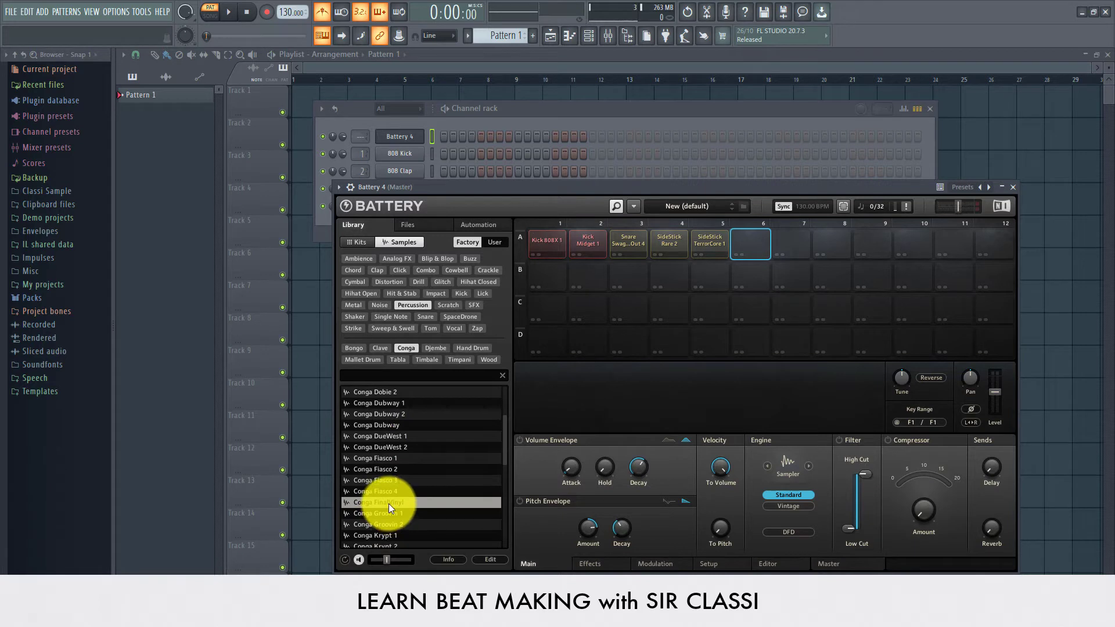
double_click(389, 503)
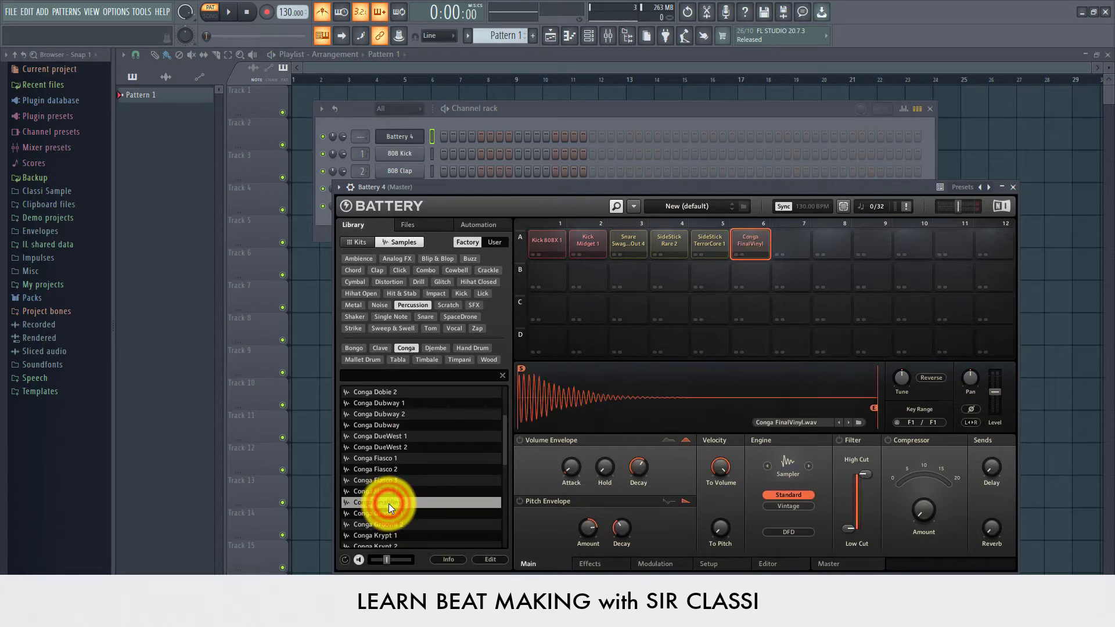
Audition the conga samples from Conga Groovin 1 through the Krypt samples.
left_click(388, 503)
key("Down")
key("Down")
key("Down")
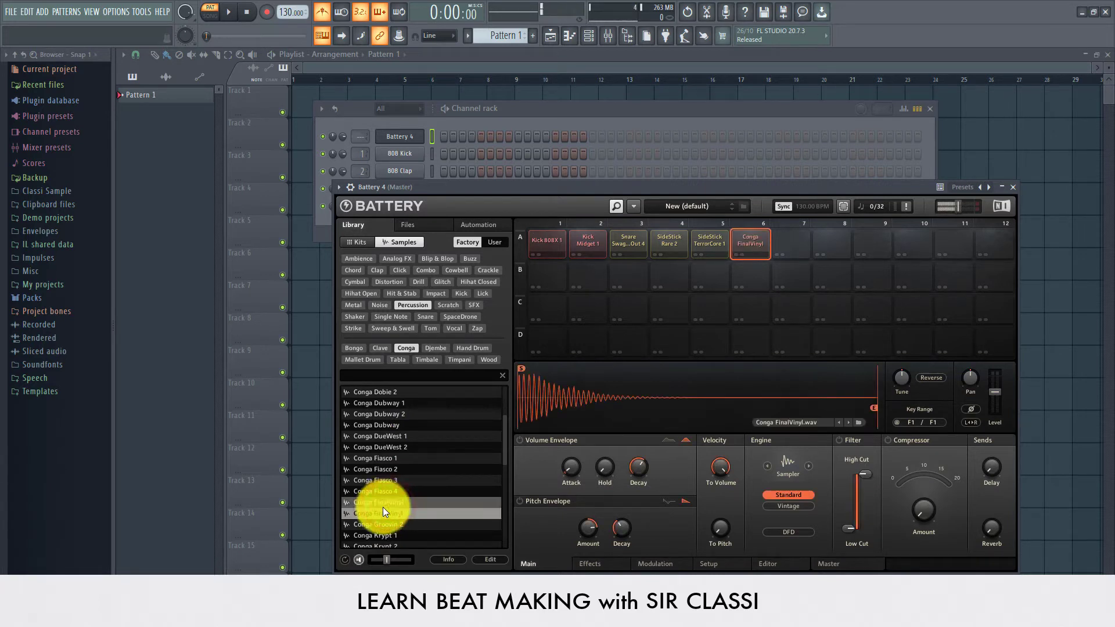
scroll(382, 507, "down", 1)
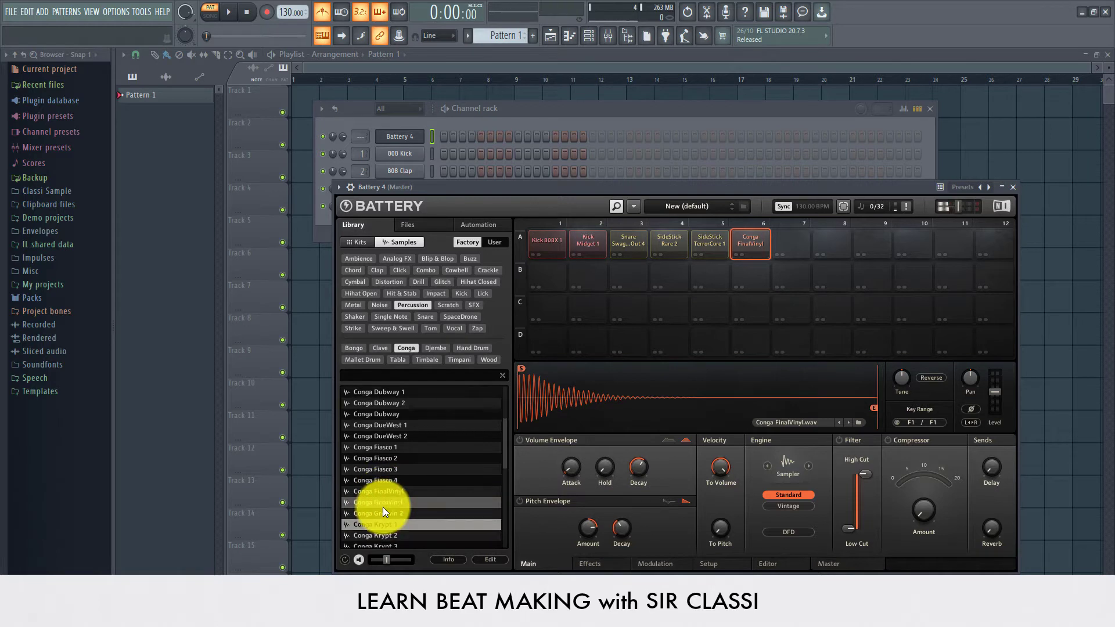
key("Down")
key("Down")
key("Down")
scroll(382, 507, "down", 2)
Audition the congas from the MadFlavor samples onward and load Conga Steveland 2 into cell A6, replacing its current sample.
key("Down")
key("Down")
key("Down")
key("Down")
key("Down")
key("Down")
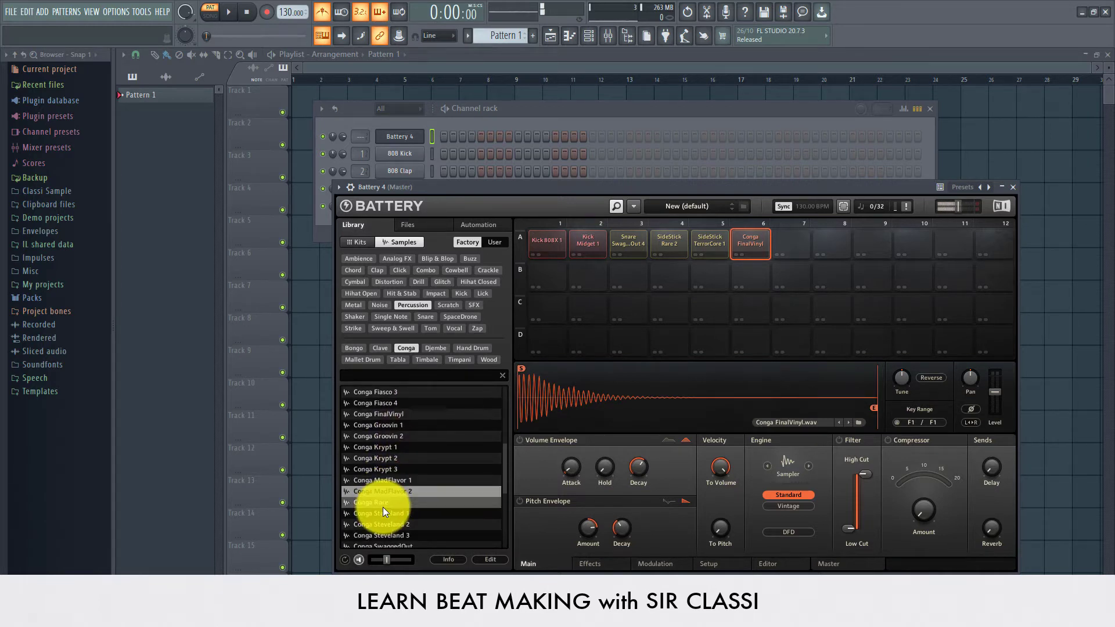
scroll(382, 506, "down", 1)
left_click_drag(378, 491, 757, 242)
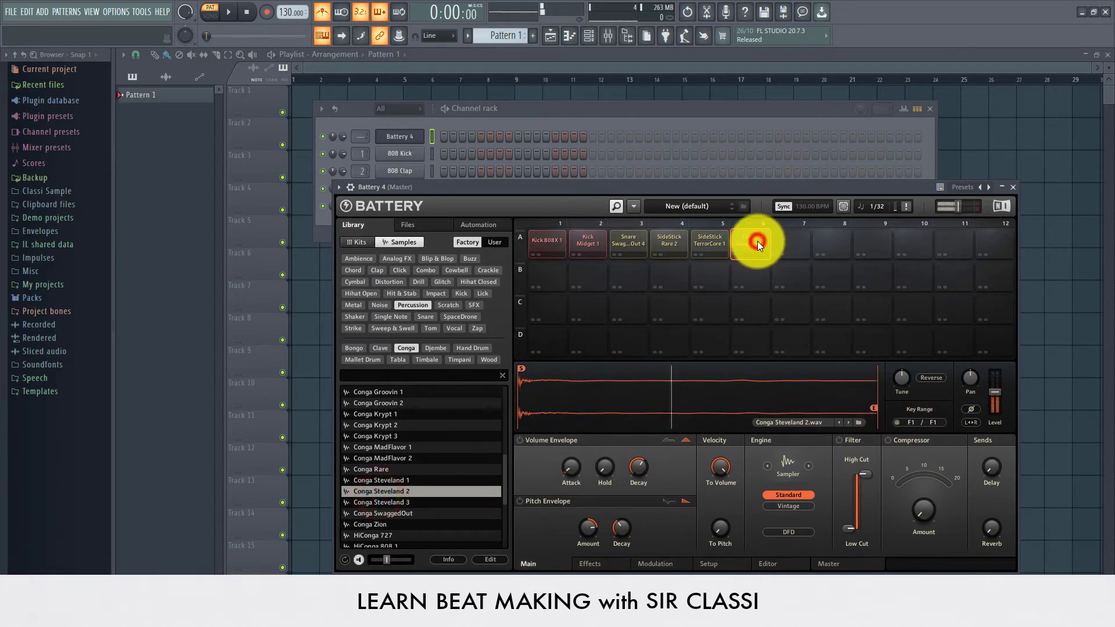
Select empty cell A7, audition the samples from Conga SwaggedOut through the HiConga group, and load LowConga 808 into the cell.
left_click(788, 235)
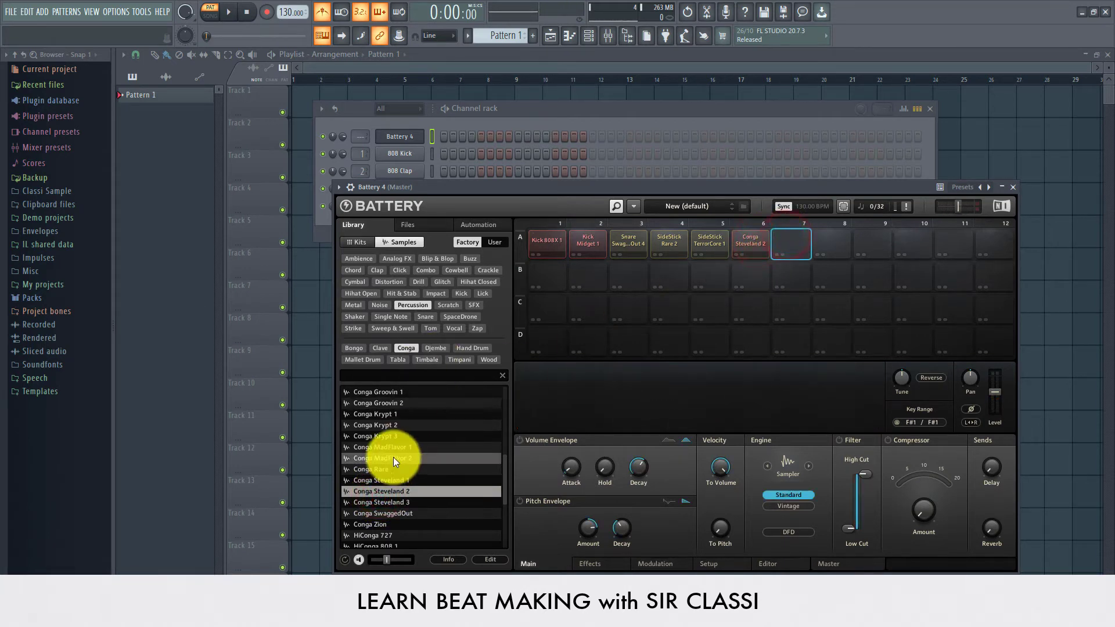
left_click(370, 515)
scroll(370, 516, "down", 5)
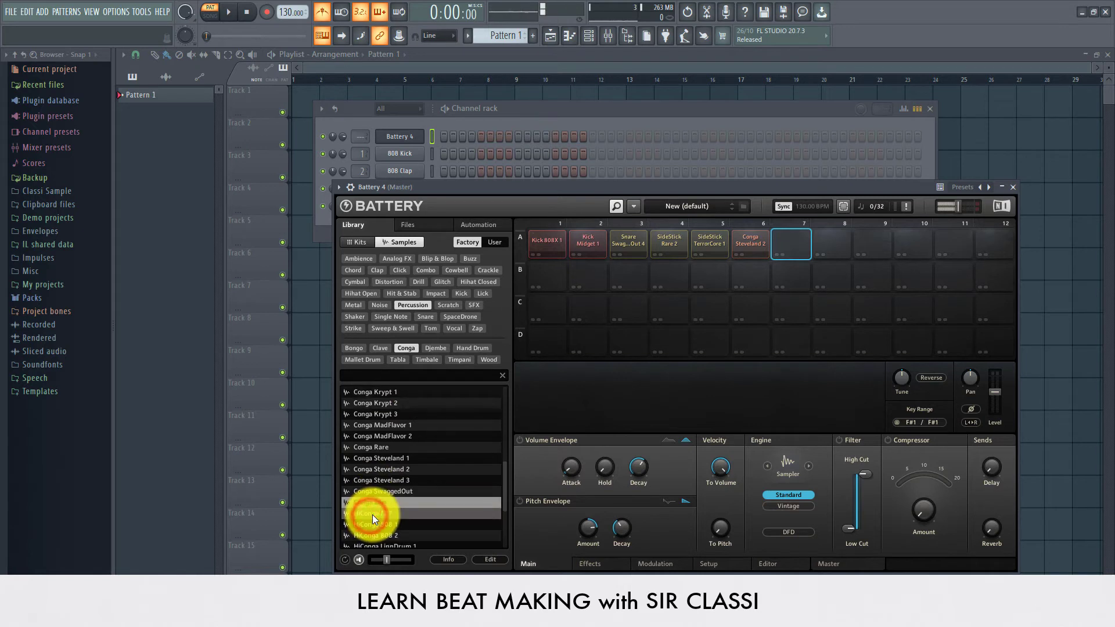
scroll(372, 511, "down", 4)
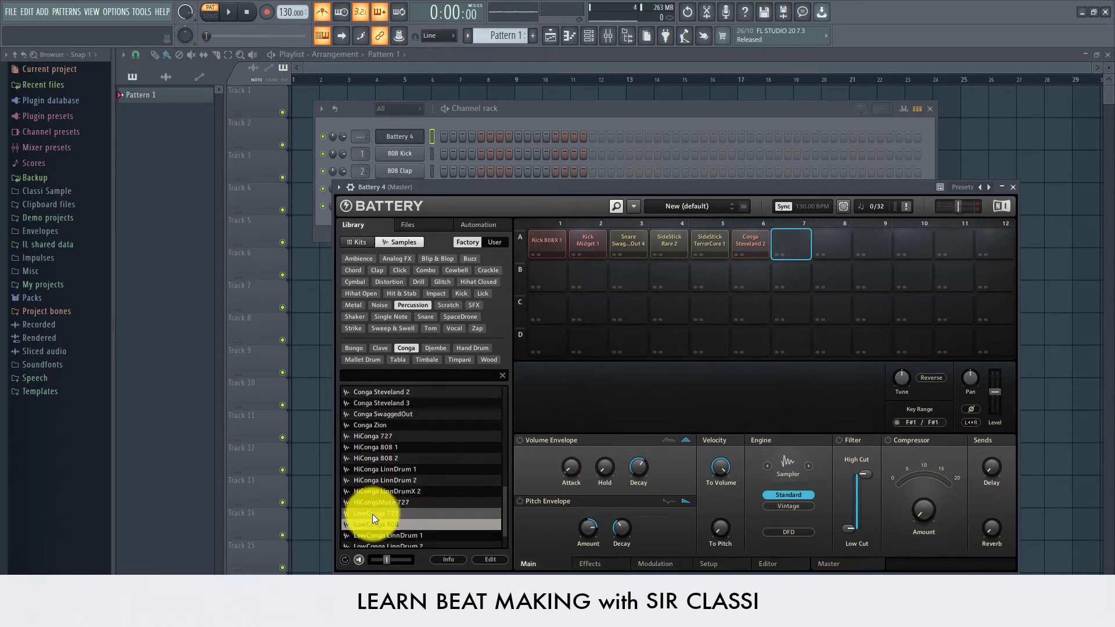
left_click_drag(362, 521, 791, 244)
Audition the remaining LowConga LinnDrum samples and MidConga 808 at the end of the conga list.
scroll(377, 518, "down", 3)
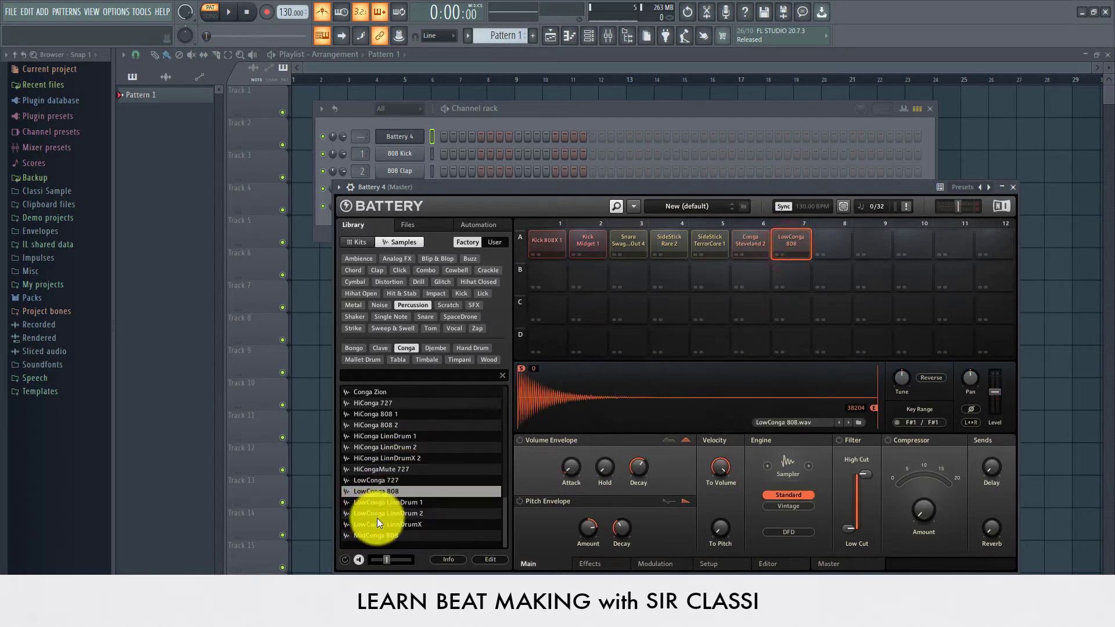
left_click(376, 516)
left_click(376, 524)
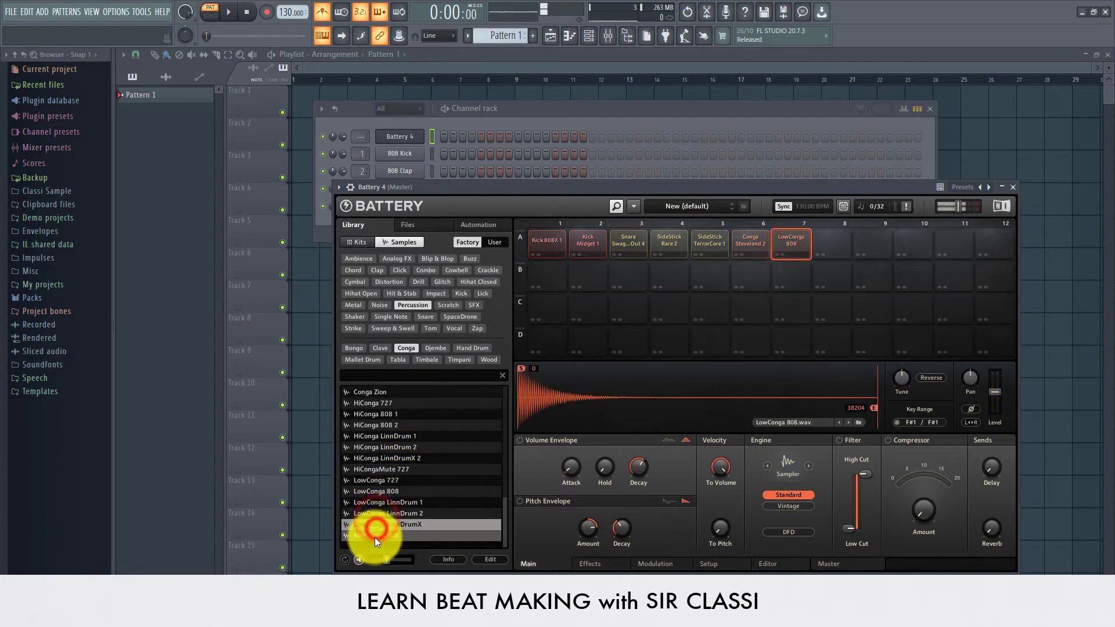
left_click(374, 535)
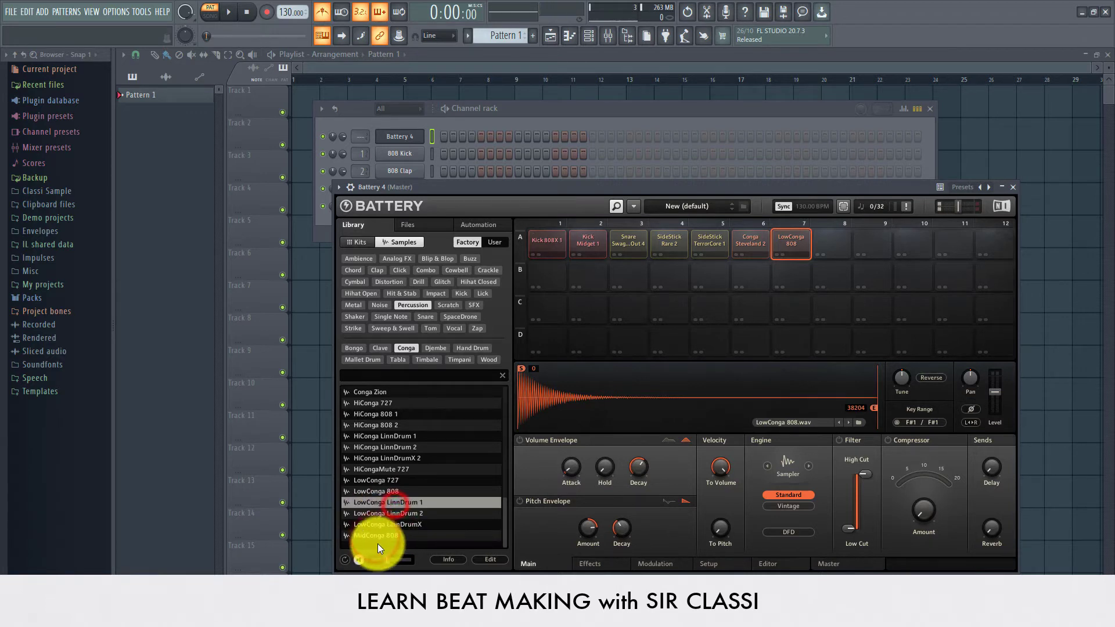
Play the loaded cells one after another from A7 back to A1 to hear the kit so far.
left_click(799, 239)
left_click(752, 244)
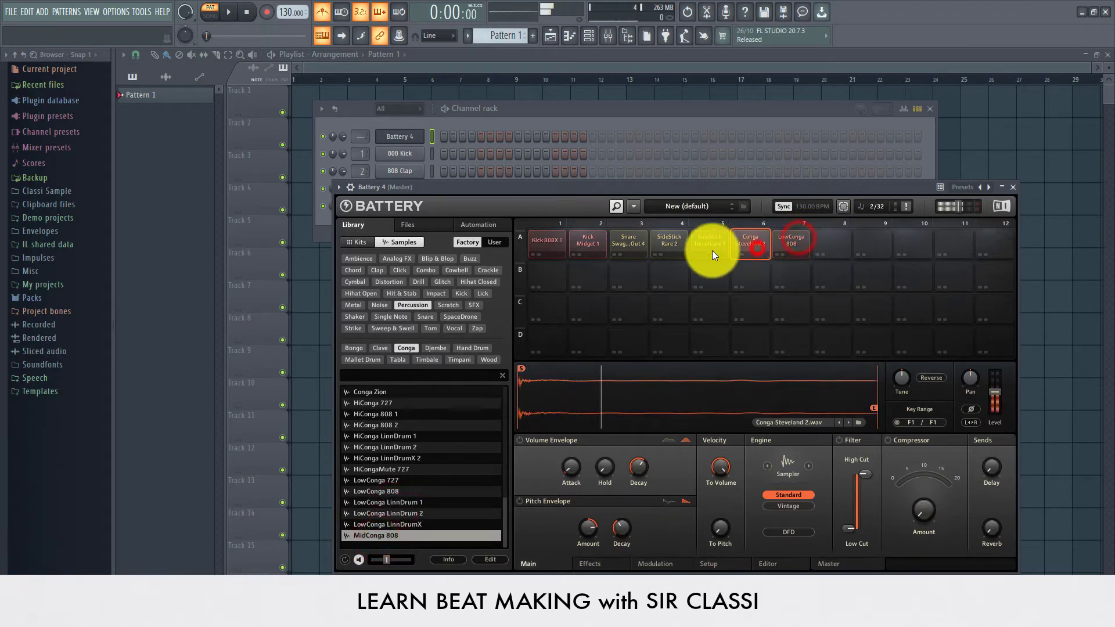
left_click(712, 250)
left_click(670, 253)
left_click(637, 242)
left_click(583, 243)
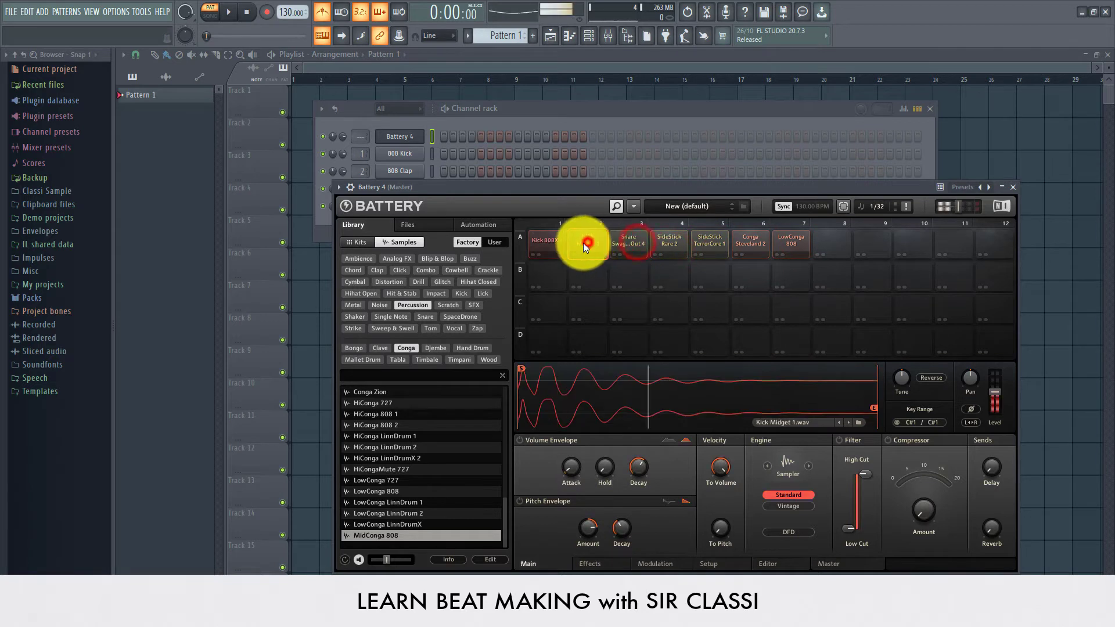
left_click(560, 244)
Select empty cell A8, filter the samples to Shaker, and audition the Maracas samples through Shaker Rnb 1.
left_click(810, 246)
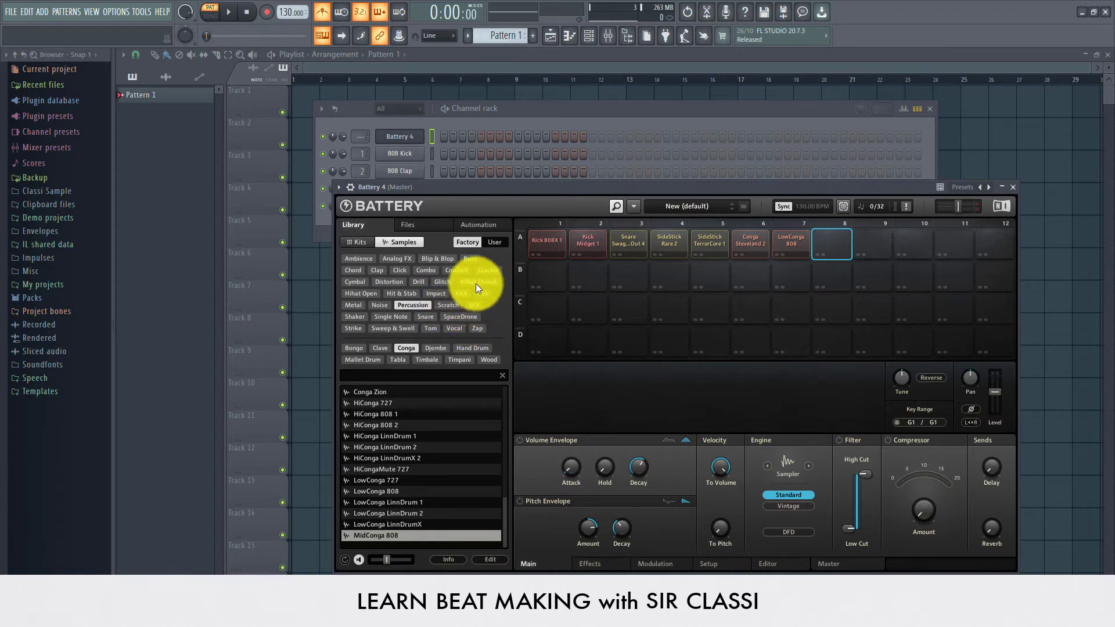
left_click(356, 316)
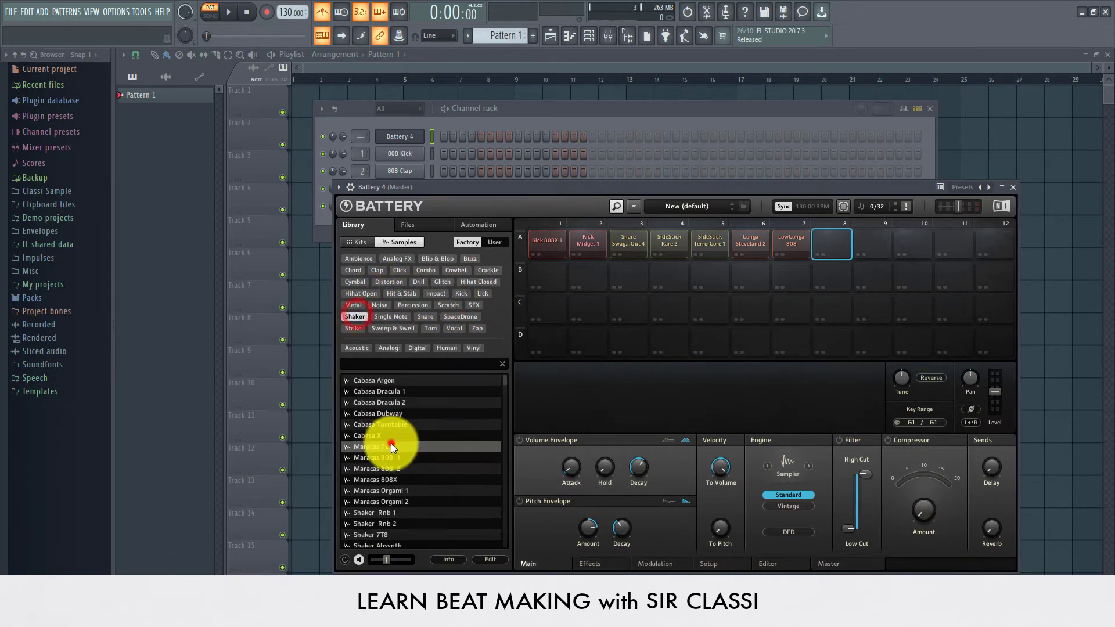
left_click(392, 444)
left_click(372, 491)
key("Down")
key("Down")
key("Down")
key("Down")
key("Down")
key("Down")
key("Down")
key("Down")
key("Down")
key("Down")
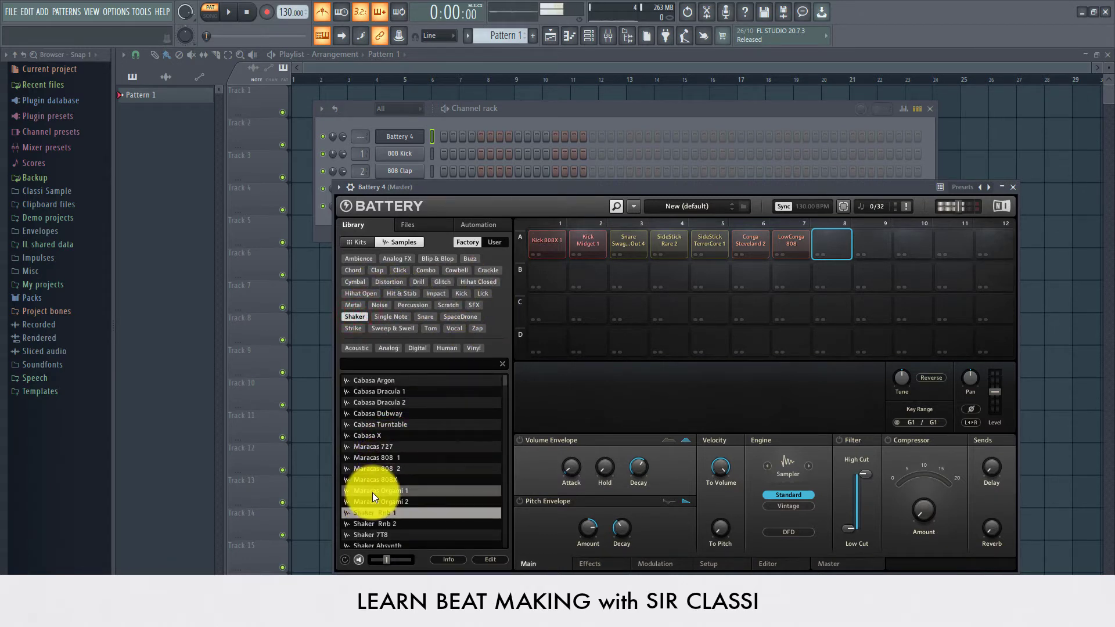
Audition the shakers from Shaker Rnb 2 through the Alphabetical, Ame and Apnea samples to Shaker Arcocen 1 V1.
key("Down")
key("Down")
key("Down")
key("Down")
key("Down")
key("Down")
key("Down")
key("Down")
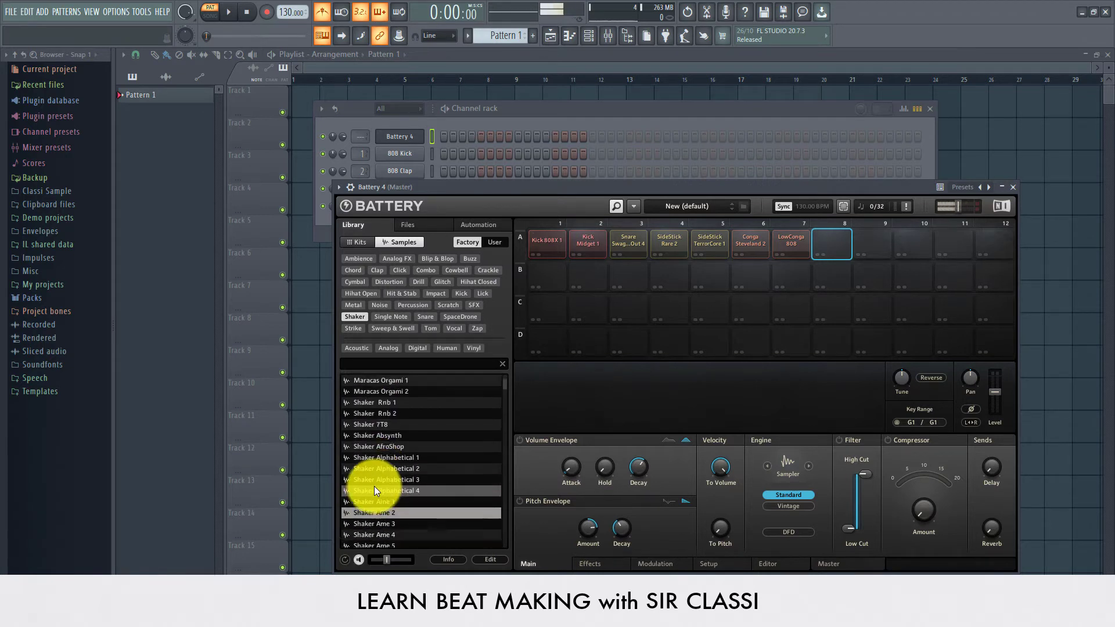
key("Down")
key("Down")
key("Down")
key("Down")
key("Down")
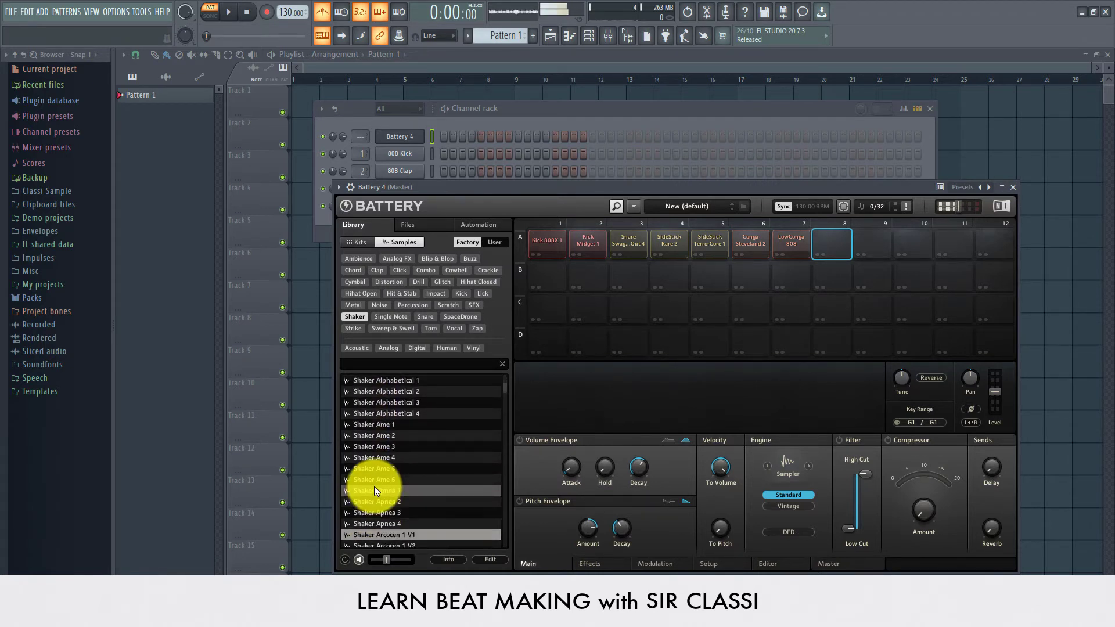
Audition the shakers again in reverse, from the Apnea samples back up to Shaker Ame 1.
key("Up")
key("Up")
key("Up")
key("Up")
key("Up")
key("Up")
key("Up")
key("Up")
key("Up")
key("Up")
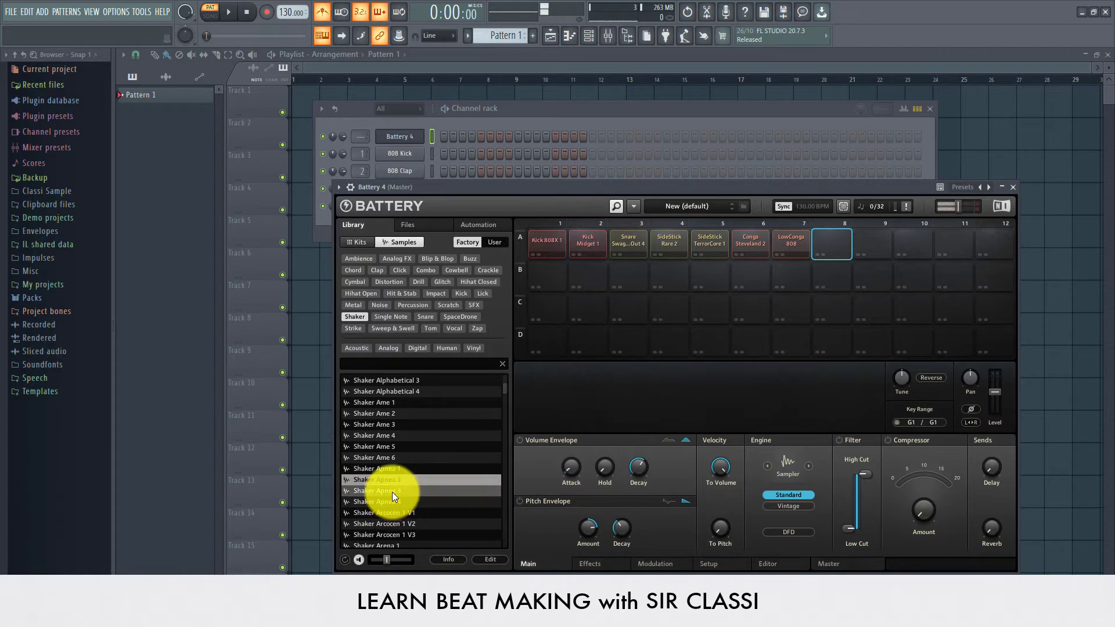
key("Up")
key("Up")
key("Up")
key("Up")
key("Up")
key("Up")
key("Up")
key("Up")
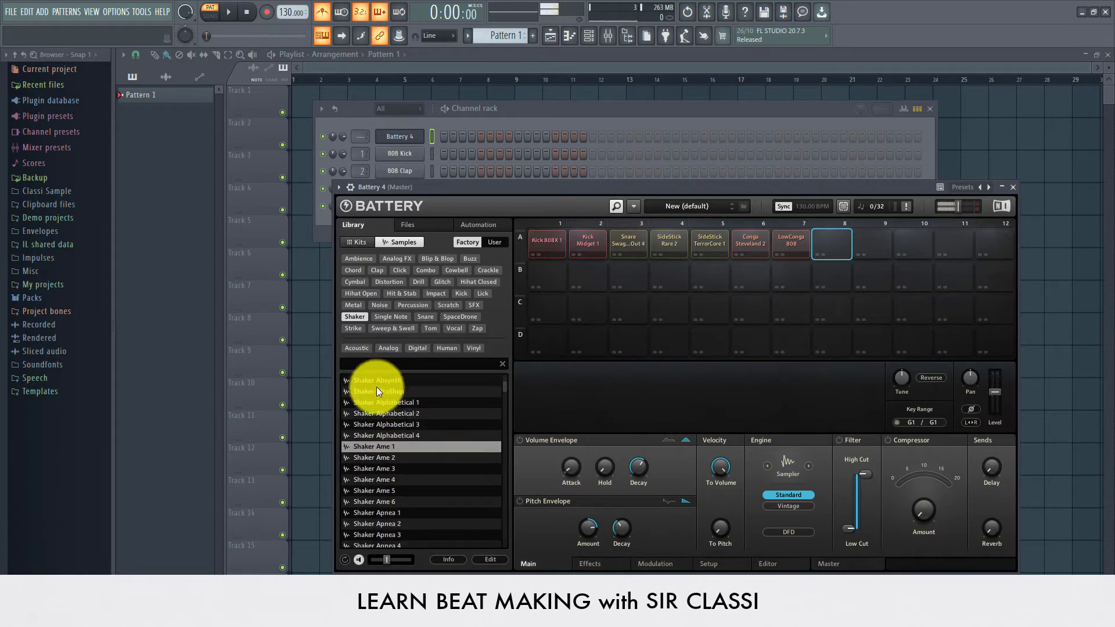
Narrow the shakers to Analog and audition the samples down to Shaker Bikini 2.
left_click(389, 348)
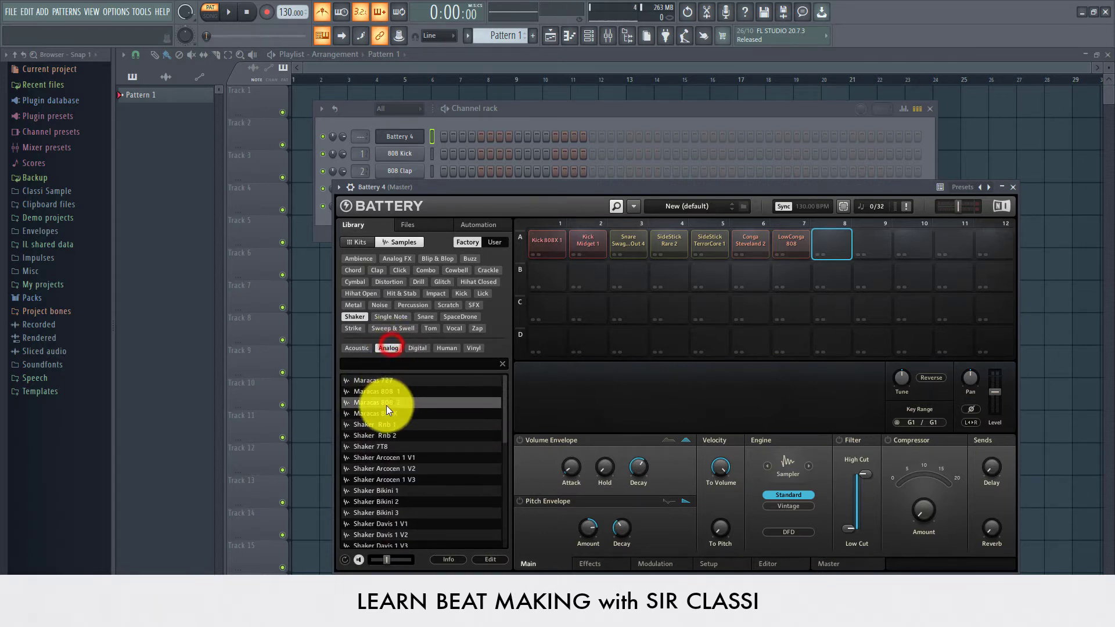
key("Down")
key("Down")
key("Down")
key("Down")
key("Down")
key("Down")
key("Down")
key("Down")
key("Down")
key("Down")
key("Down")
key("Down")
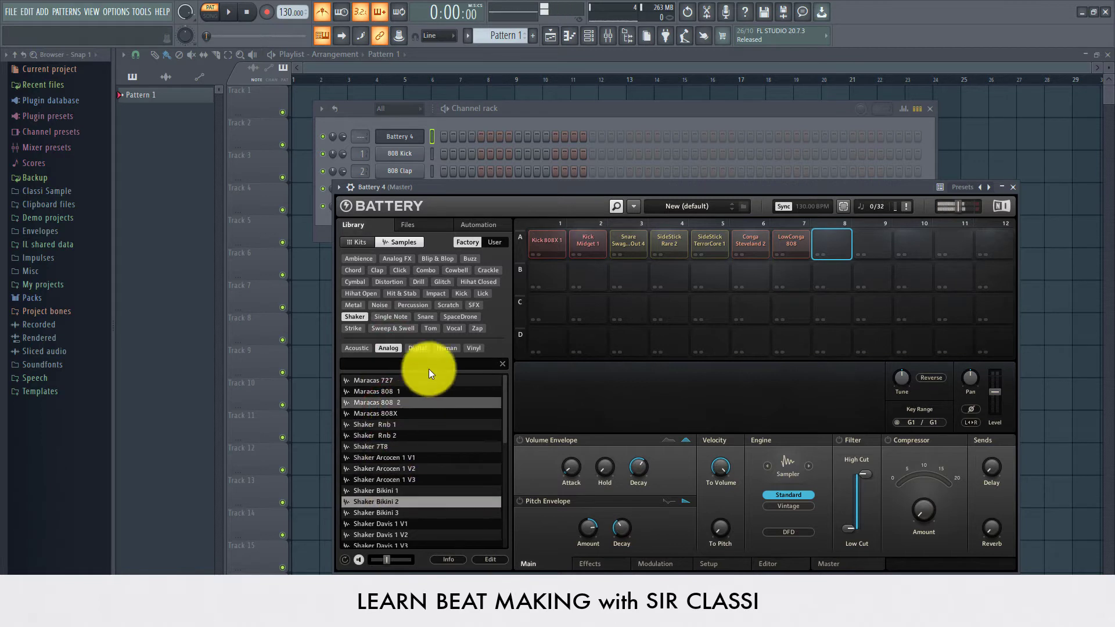
Switch the shaker filter to Digital and audition the samples from Maracas Orgami 1 into the Shaker Ame group.
left_click(416, 347)
left_click(408, 391)
key("Down")
key("Down")
key("Down")
key("Down")
key("Down")
key("Down")
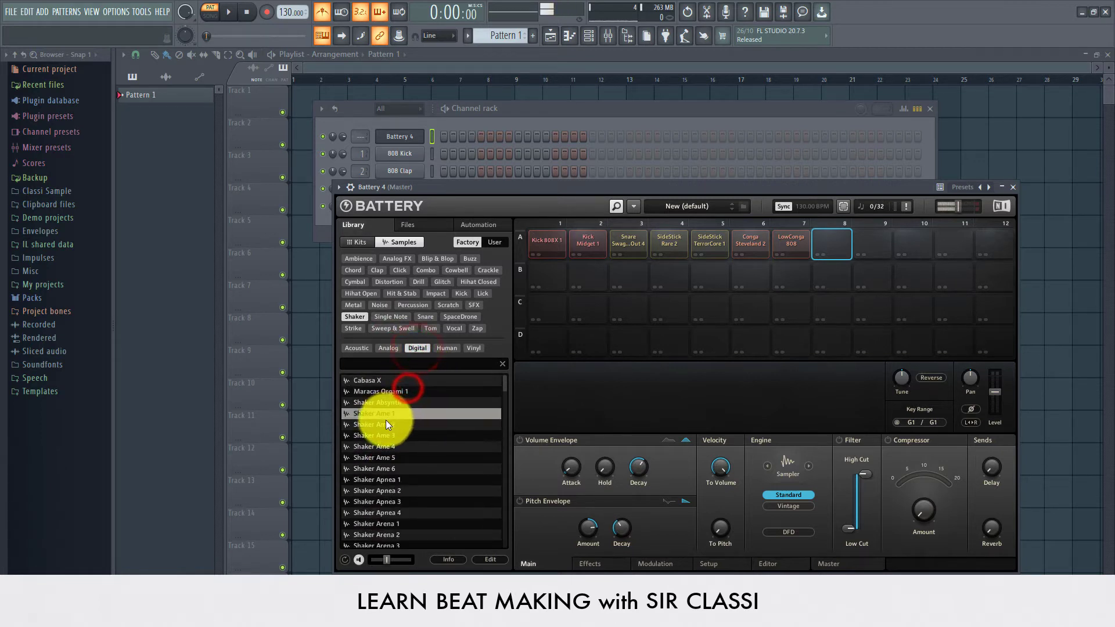
key("Up")
key("Up")
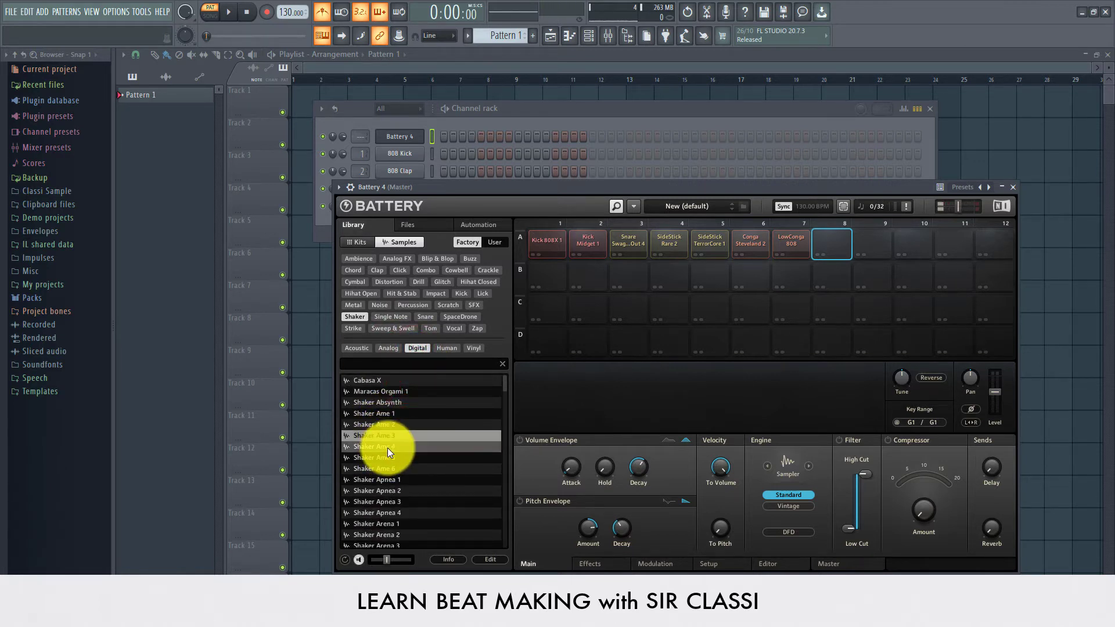
Audition the digital shakers from the Ame samples through the Apnea and Arena samples to Shaker Argon.
key("Down")
key("Down")
key("Down")
key("Down")
key("Down")
key("Down")
key("Down")
key("Down")
key("Down")
key("Down")
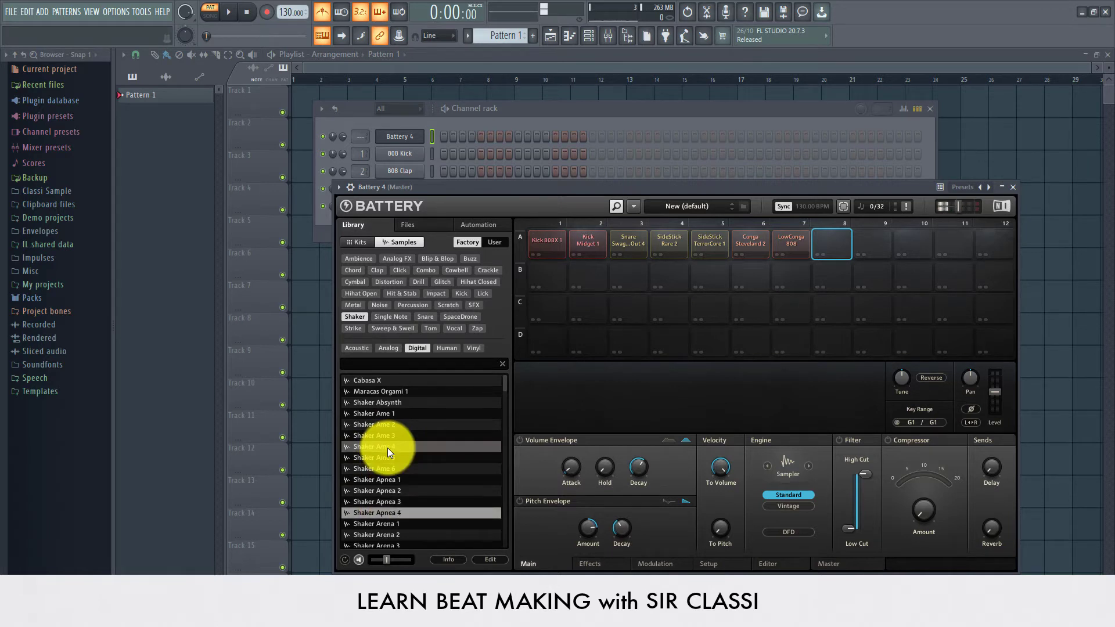
key("Down")
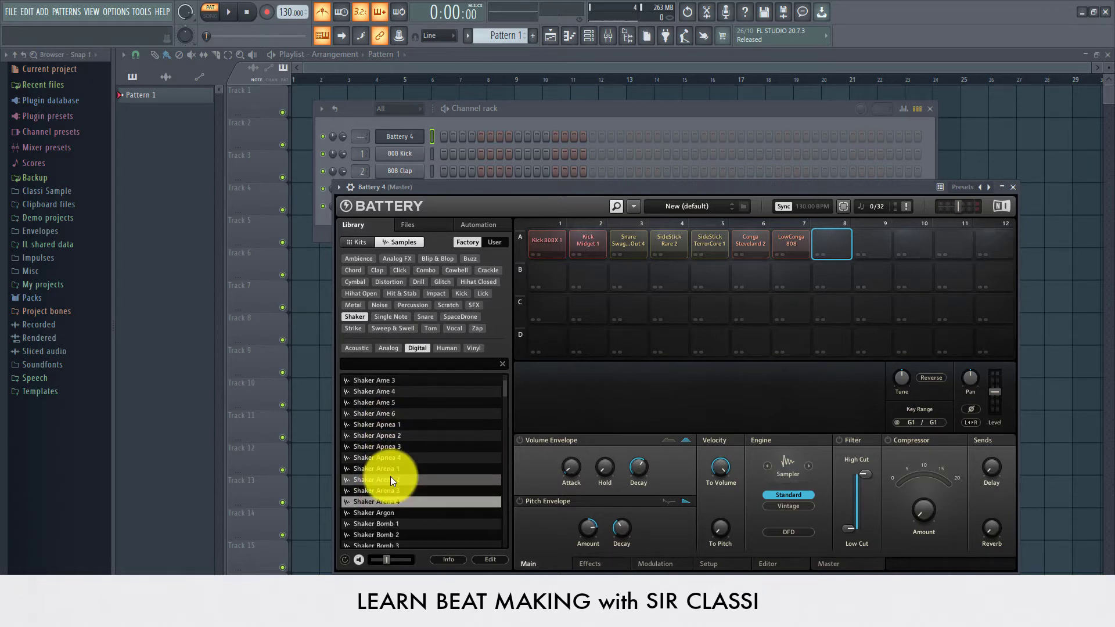
key("Down")
key("Down")
key("Down")
key("Down")
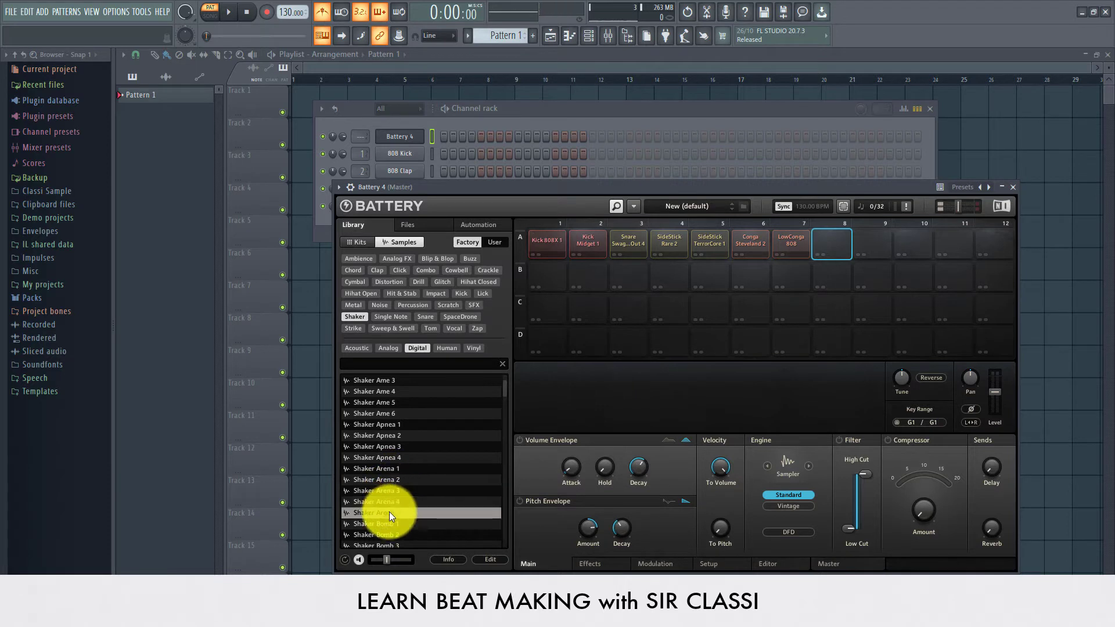
Audition the Shaker Bomb samples in the digital shaker list.
key("Down")
key("Down")
key("Down")
key("Down")
key("Down")
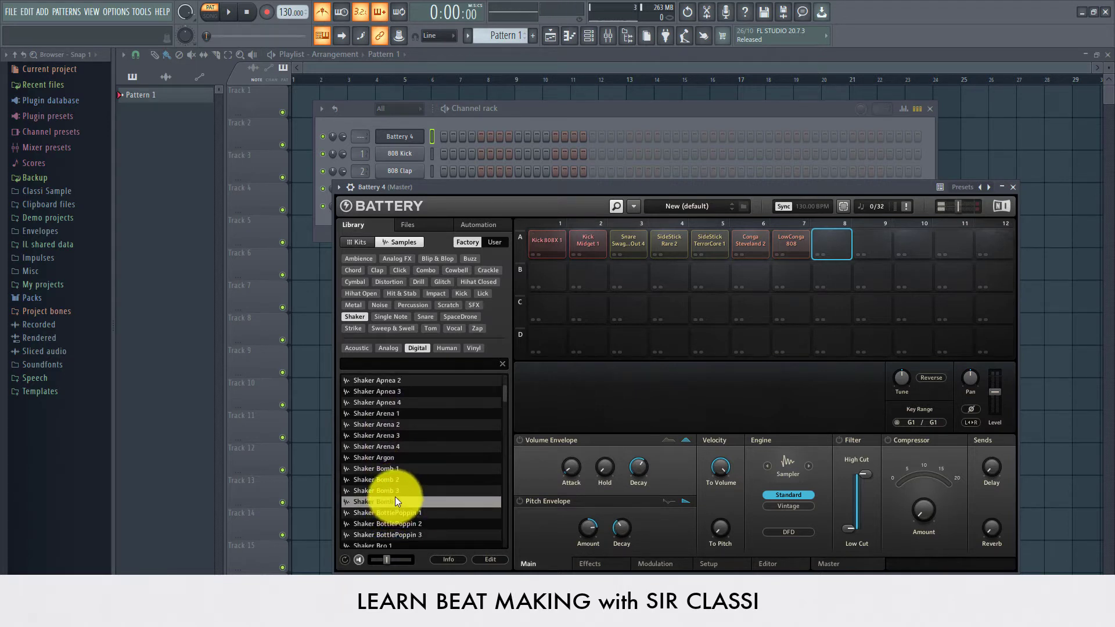
Audition the digital shakers from the BottlePoppin samples through the Bro and Broken samples to Shaker Circuit 2.
key("Down")
key("Down")
key("Down")
key("Down")
key("Down")
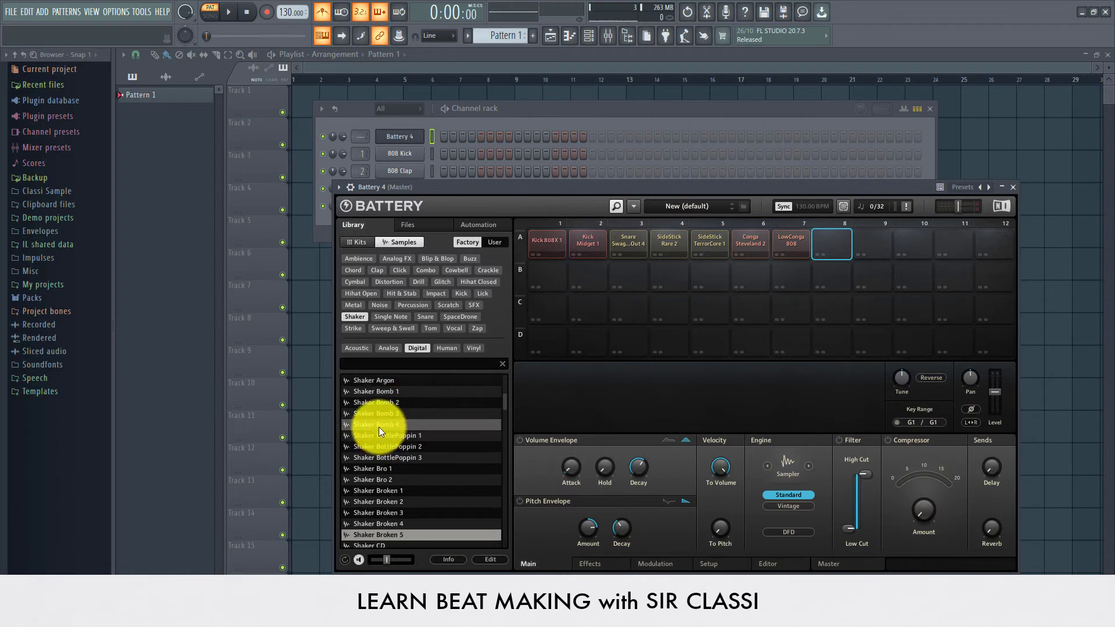
key("Down")
key("Down")
key("Down")
key("Down")
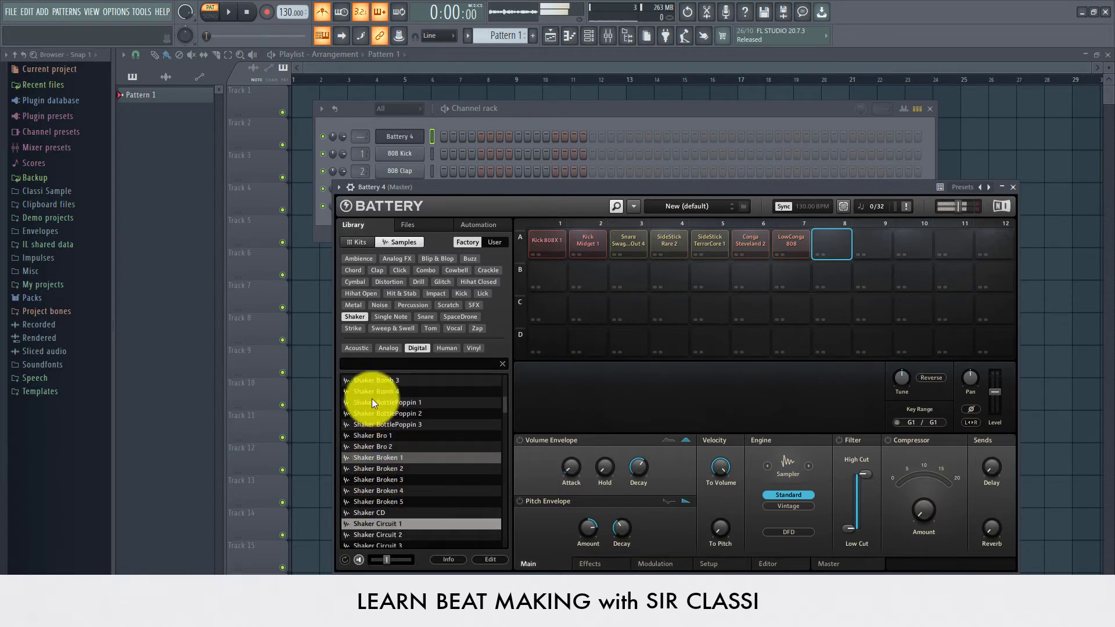
Switch the shaker filter to Acoustic and audition the samples through the Alphabetical group to Shaker Bouncin 2.
left_click(356, 348)
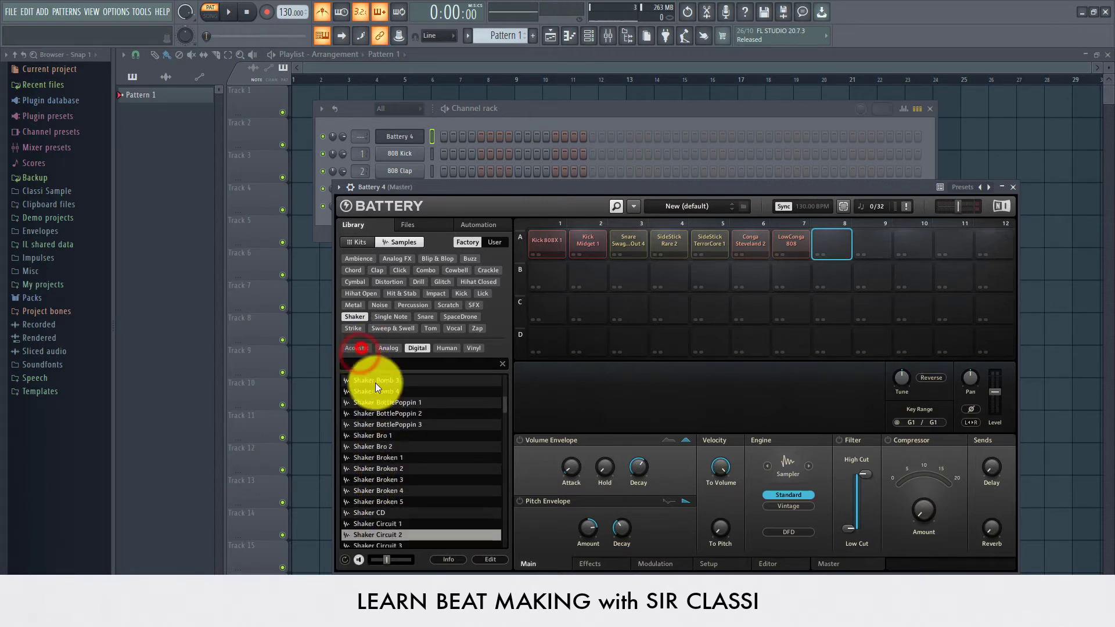
left_click(384, 425)
key("Down")
key("Down")
key("Down")
key("Down")
key("Down")
key("Down")
key("Down")
key("Down")
key("Down")
key("Down")
key("Down")
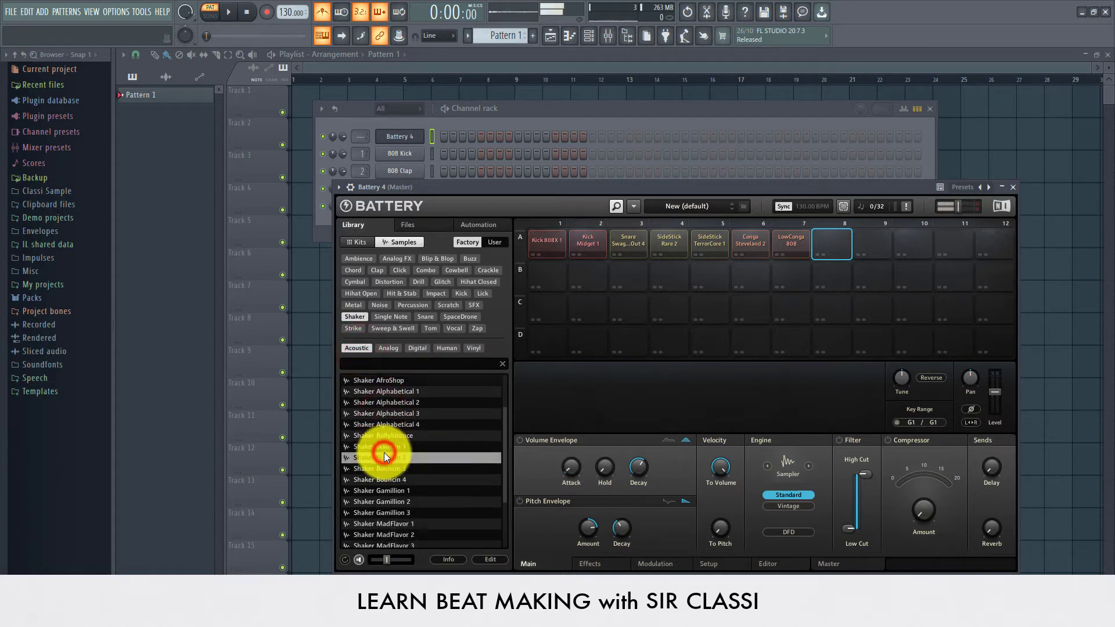
Audition the acoustic shakers from Shaker Bouncin 3 through the Gamillion, MadFlavor and Mirror samples to Shaker ThaRealest.
key("Down")
key("Down")
key("Down")
key("Down")
key("Down")
key("Down")
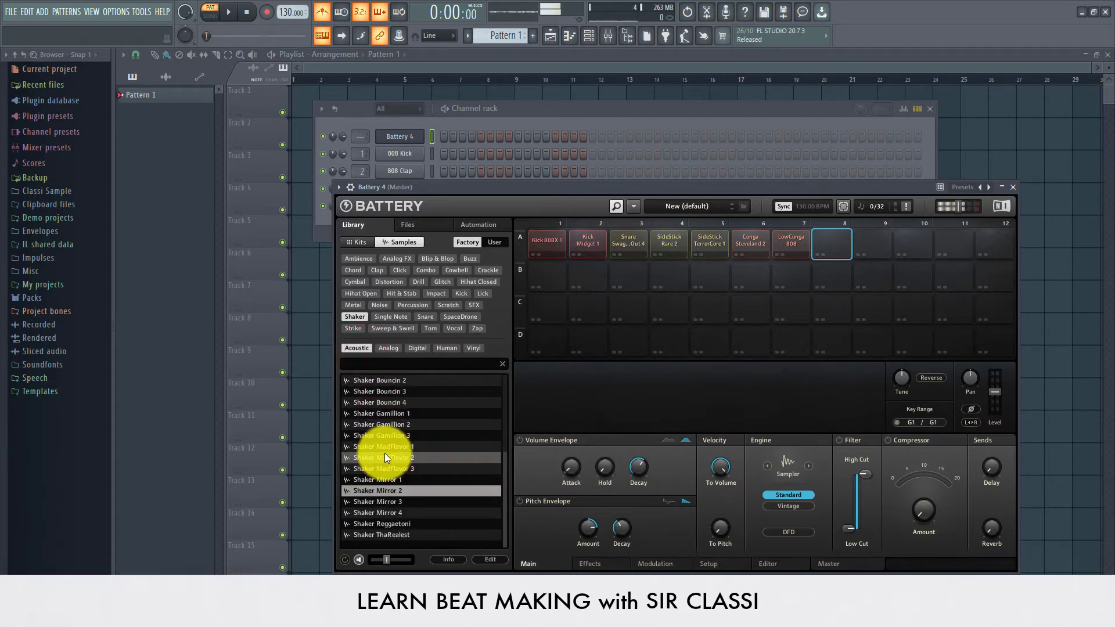
left_click(378, 511)
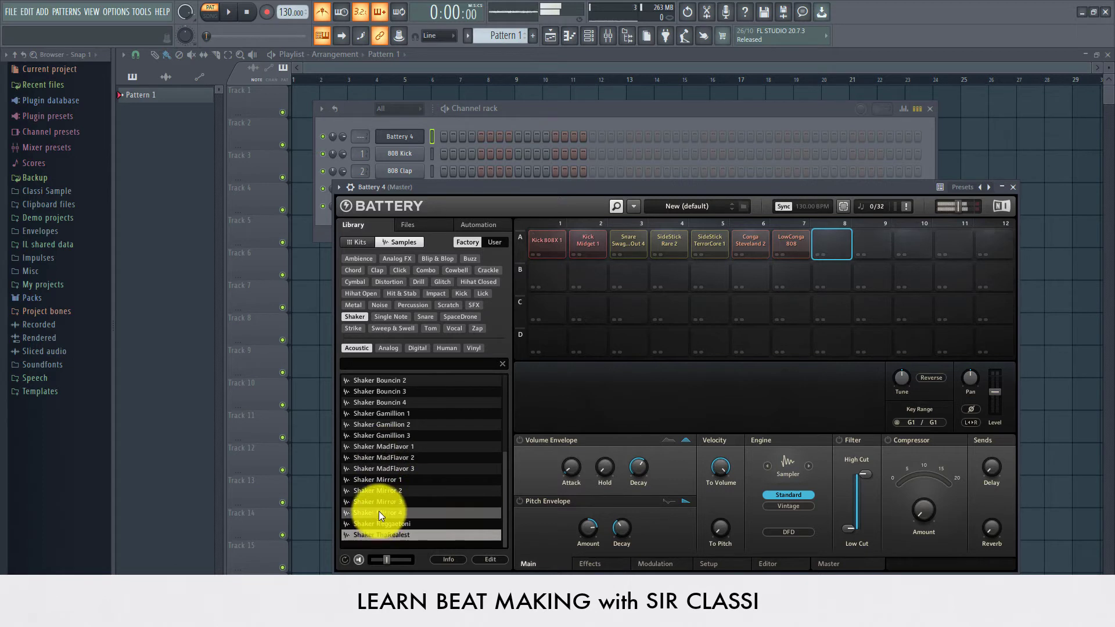
Audition the acoustic shakers back up through the Mirror samples and load Shaker MadFlavor 3 into cell A8.
key("Up")
key("Up")
key("Up")
key("Up")
key("Up")
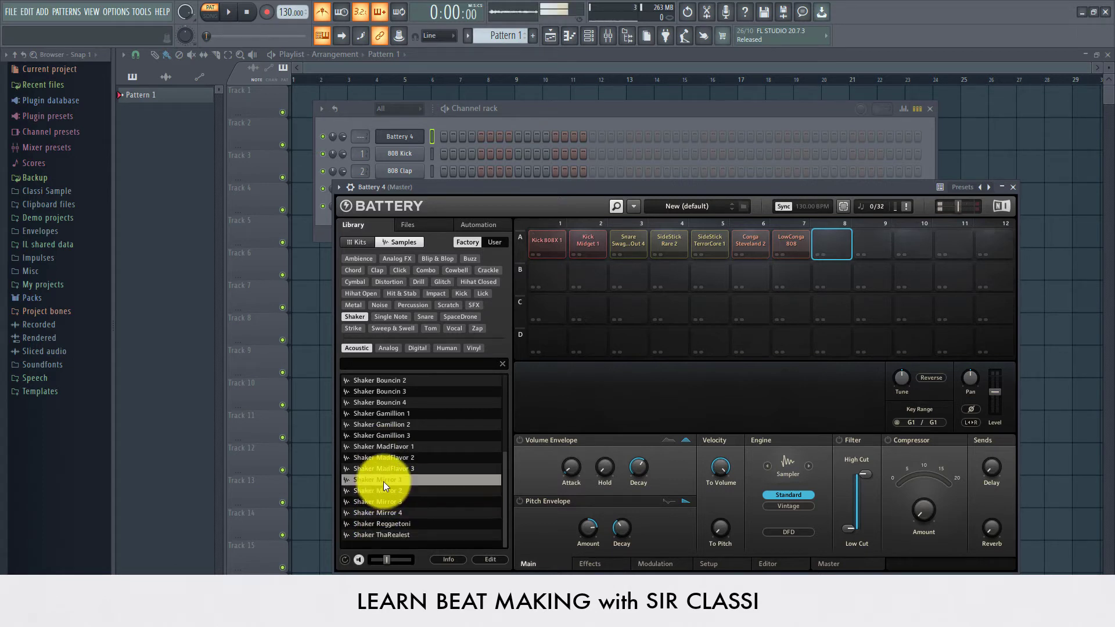
left_click_drag(378, 468, 838, 244)
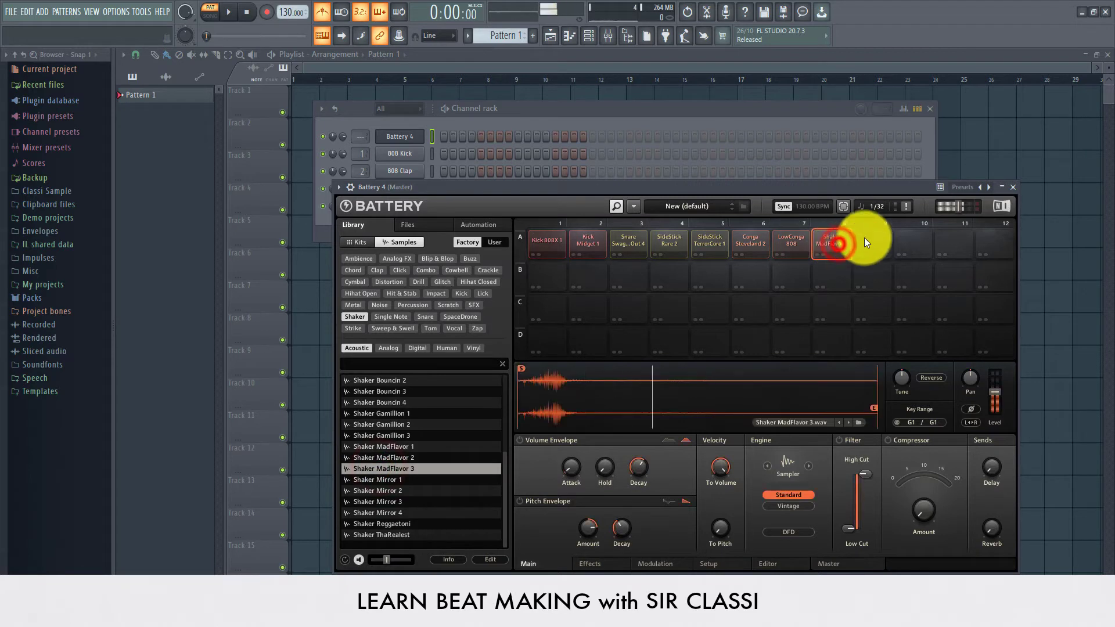
Audition the acoustic shakers around the Gamillion samples and load Shaker Gamillion 1 into cell A9.
left_click(865, 238)
left_click_drag(382, 427, 384, 430)
key("Up")
key("Up")
key("Down")
key("Down")
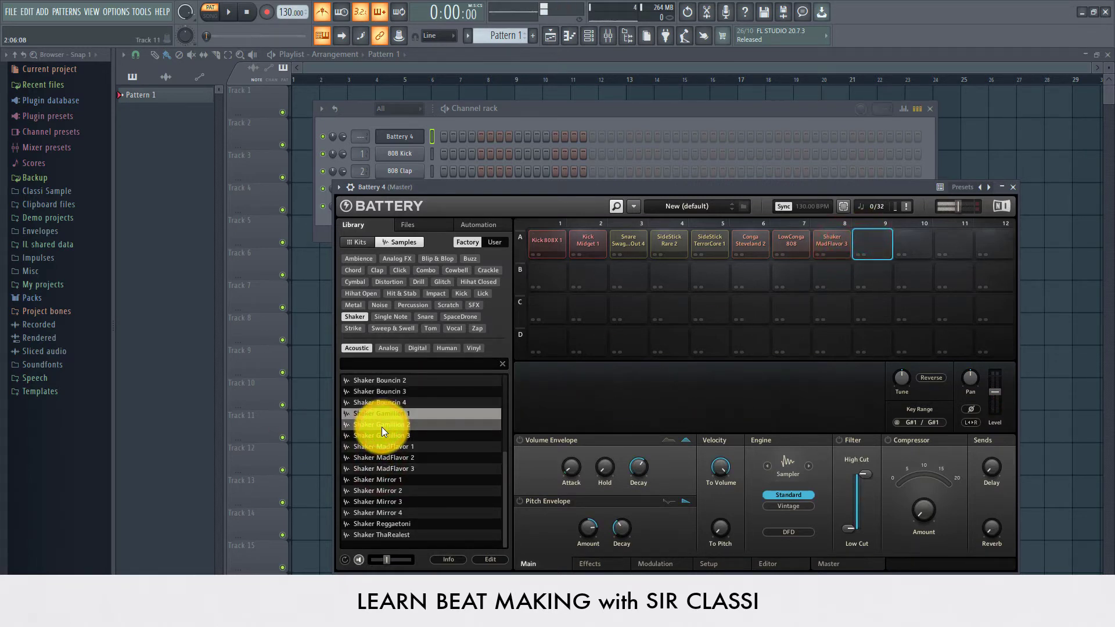
key("Up")
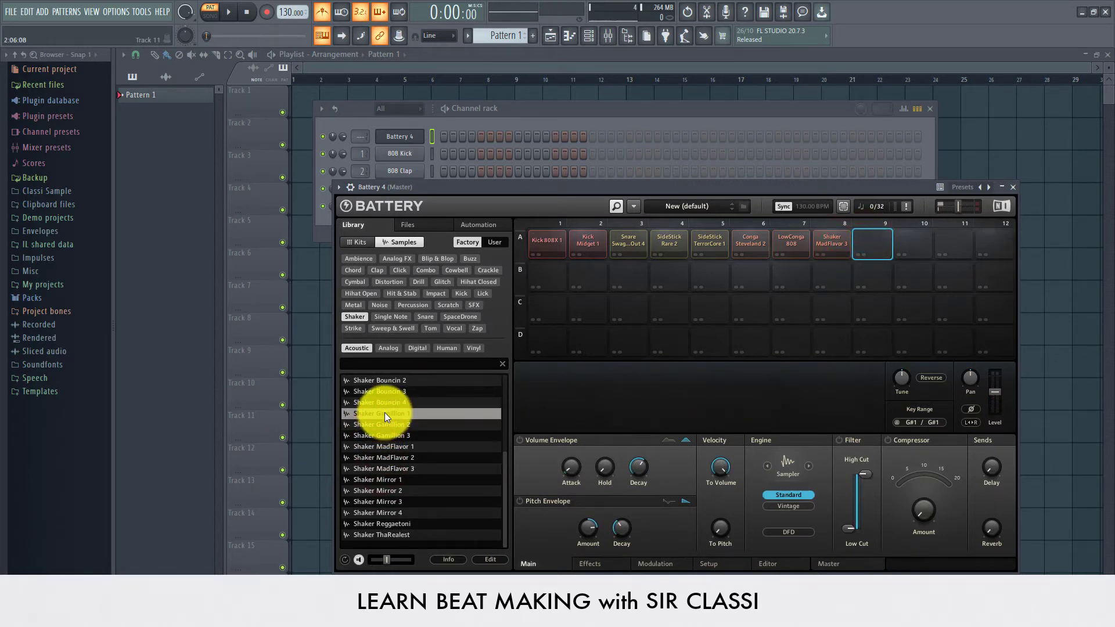
left_click_drag(385, 413, 855, 231)
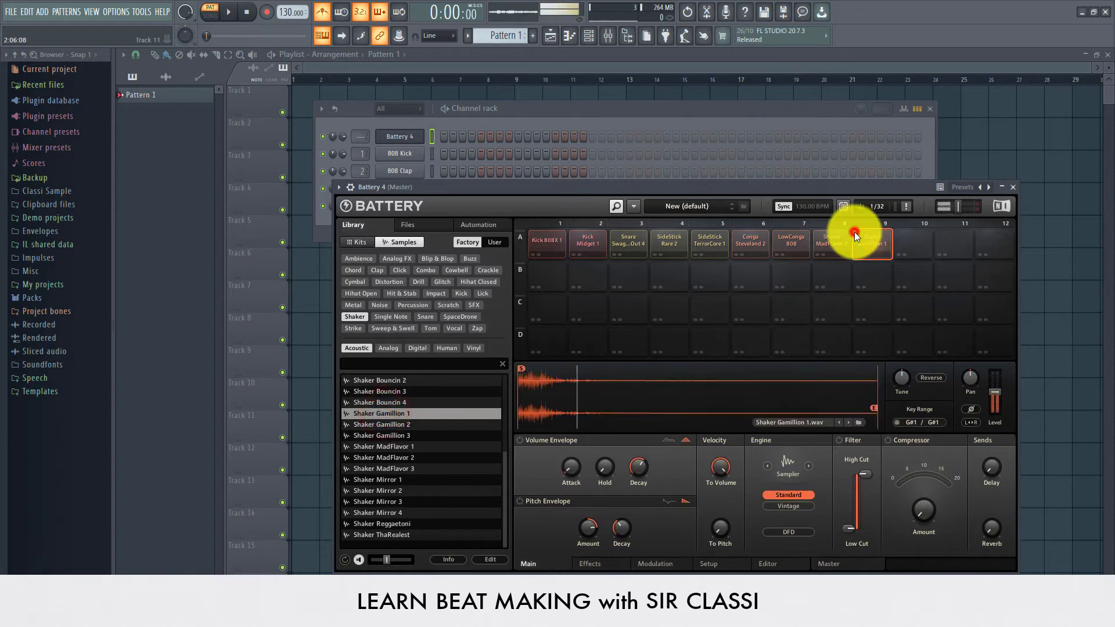
Audition the Shaker Bouncin samples and load Shaker Bouncin 3 into cell A10.
left_click(910, 239)
left_click(362, 390)
scroll(397, 379, "up", 1)
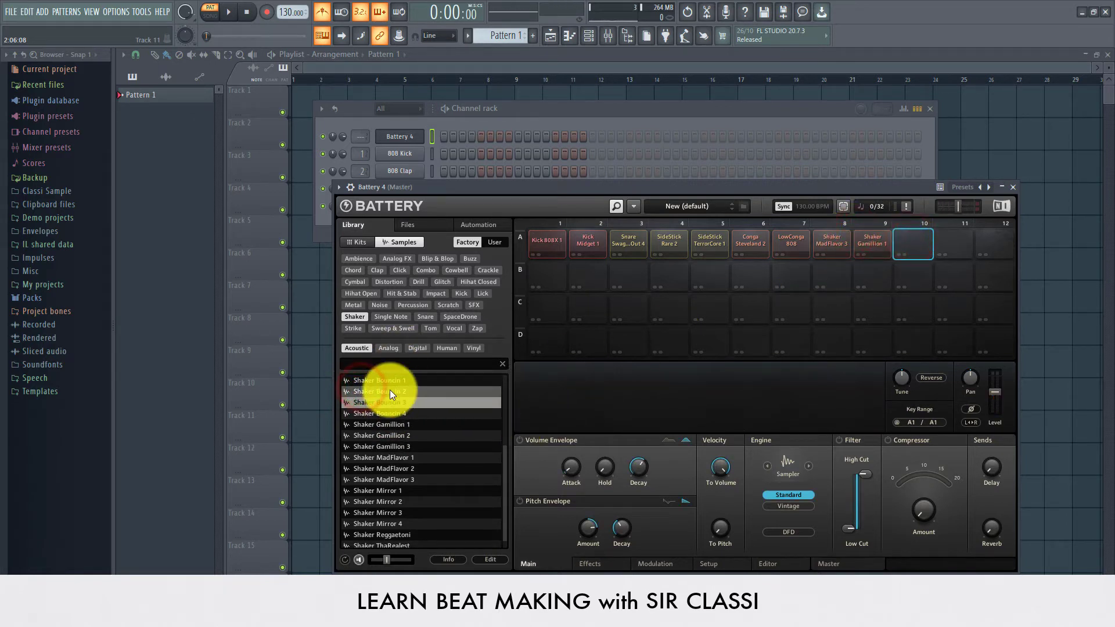
double_click(384, 400)
left_click(384, 395)
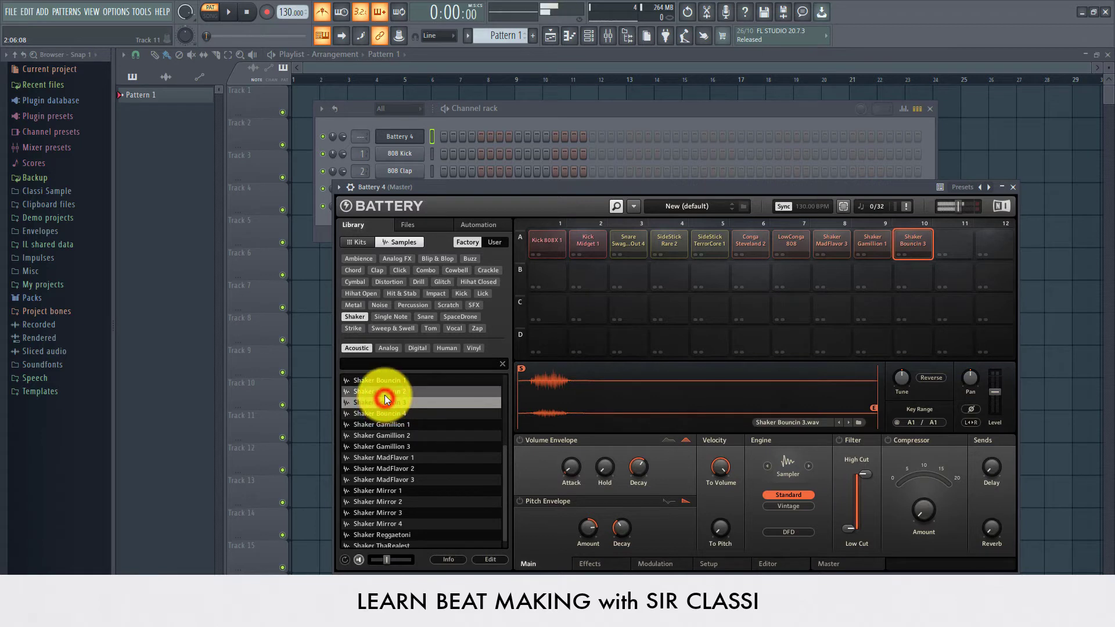
left_click_drag(380, 405, 927, 253)
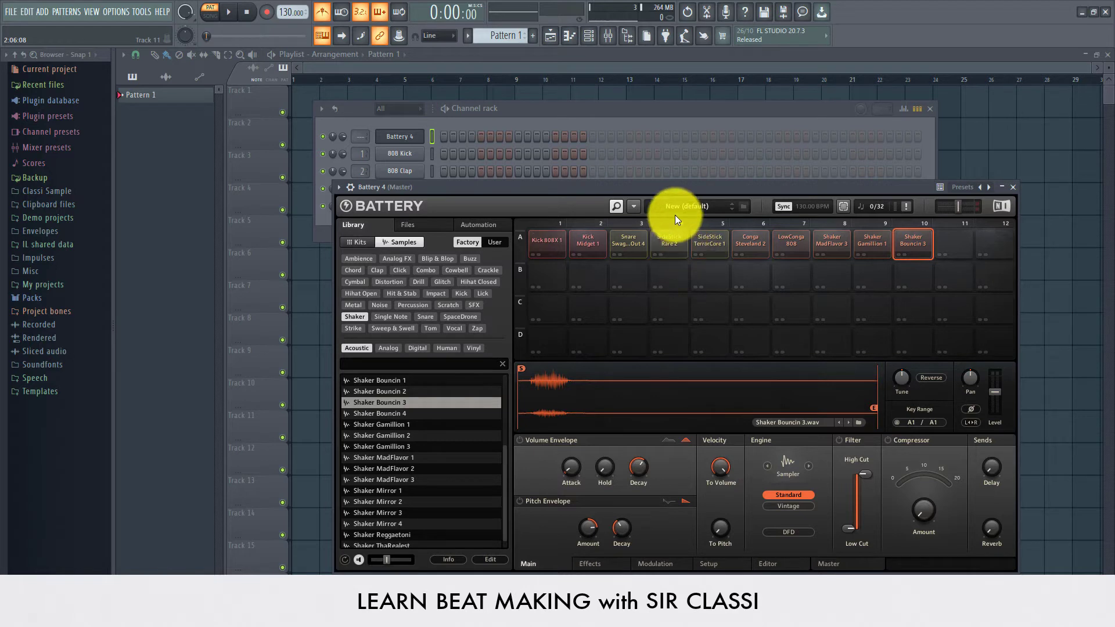
Move the Battery window clear of the Channel rack's rows and audition the Kick 808X 1 and Kick Midget 1 cells.
left_click_drag(695, 186, 648, 221)
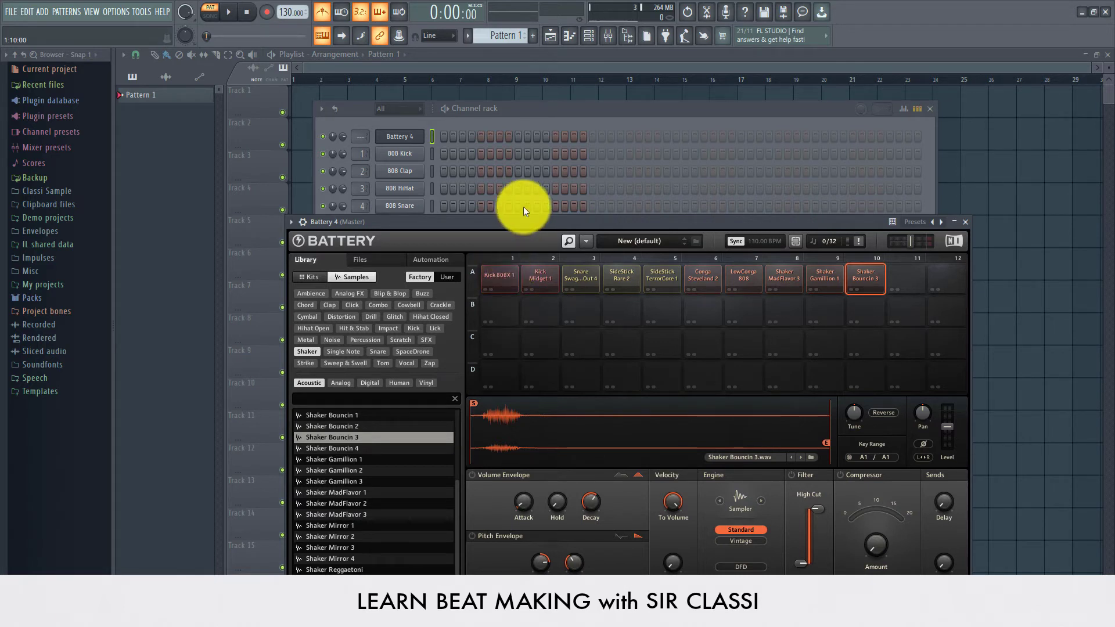
left_click(510, 276)
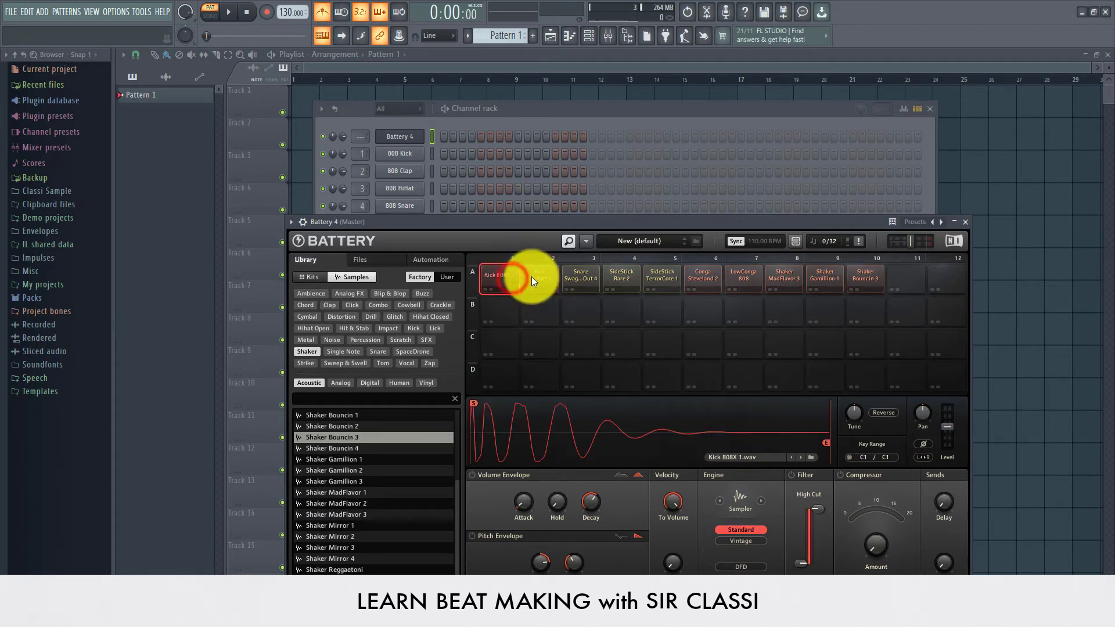
left_click(537, 279)
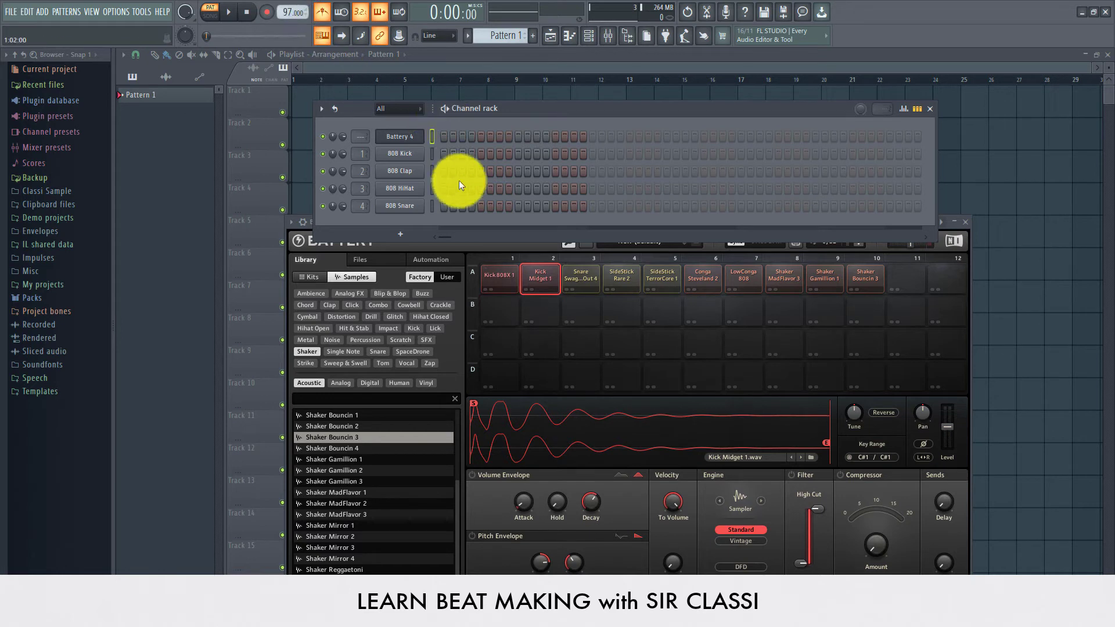
Open the piano roll of the Battery 4 channel.
left_click(397, 141)
left_click(395, 140)
right_click(394, 140)
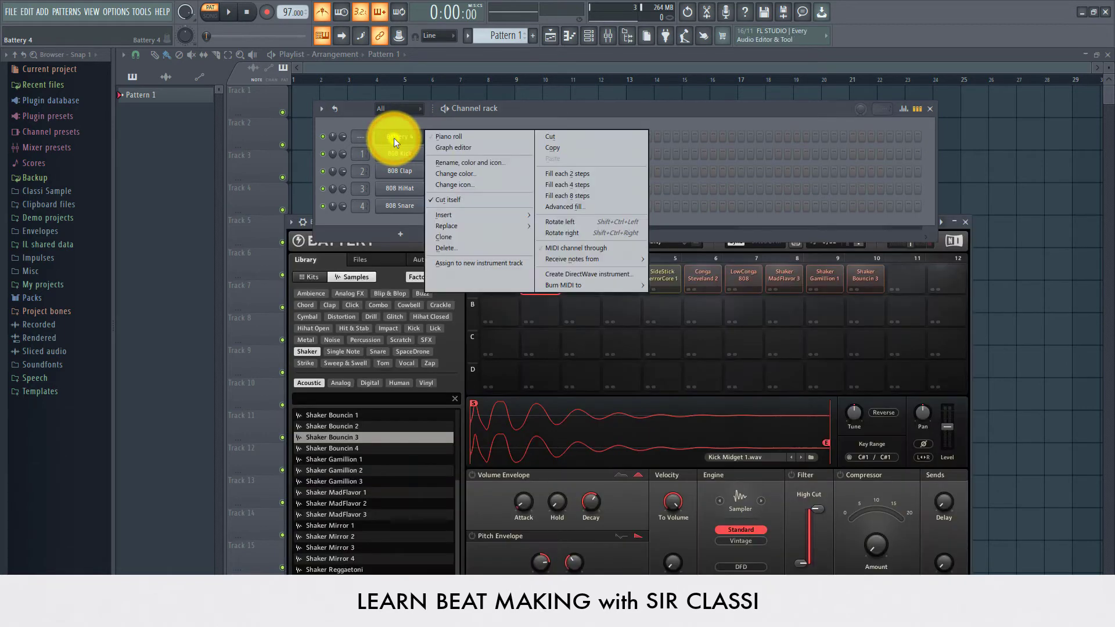
left_click(449, 141)
Audition the piano roll keys down to the C3 octave to locate the keys that trigger the loaded drum cells.
left_click(145, 391)
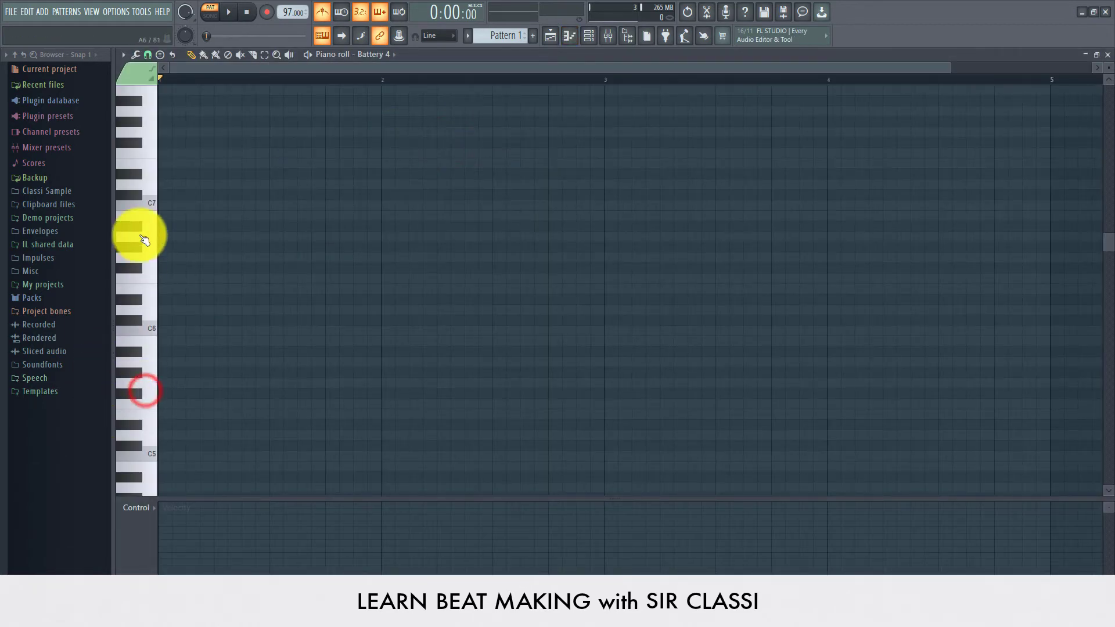
left_click(145, 455)
left_click(148, 457)
scroll(147, 457, "down", 7)
left_click(147, 457)
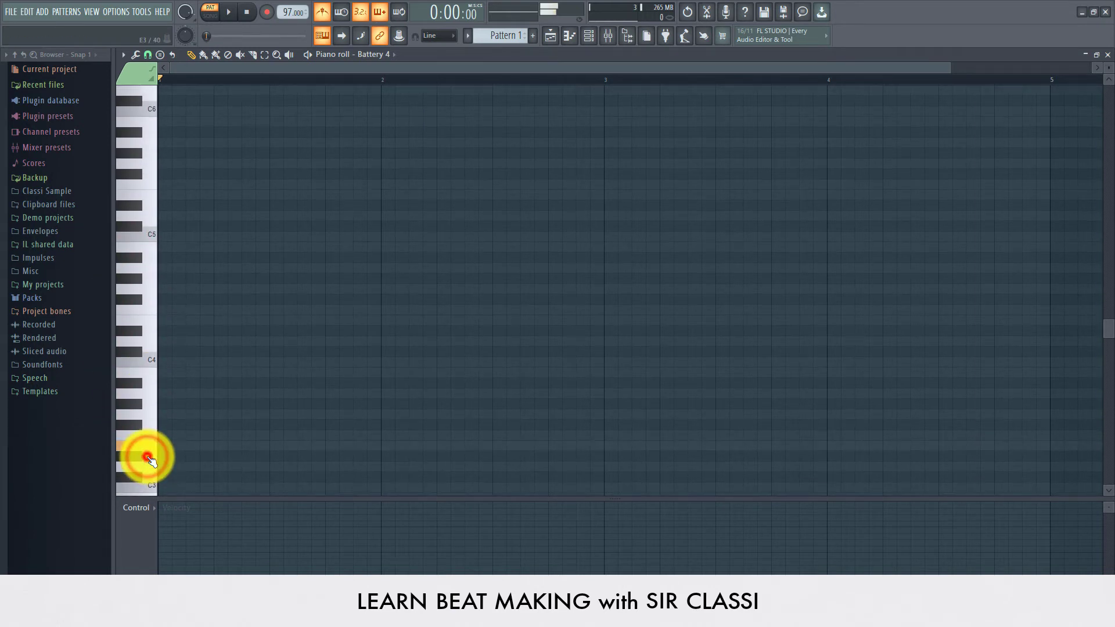
scroll(147, 457, "down", 3)
left_click(147, 456)
left_click(149, 432)
left_click(138, 380)
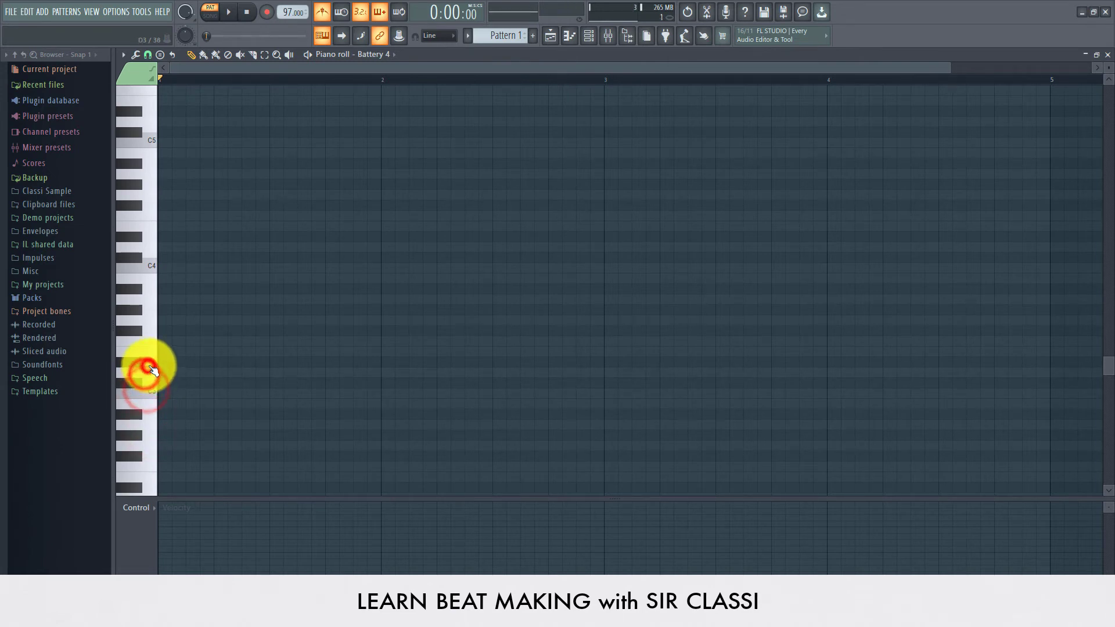
Run the empty pattern with the metronome and play the E3 key and its lower neighbours to find a side stick rhythm.
left_click(228, 12)
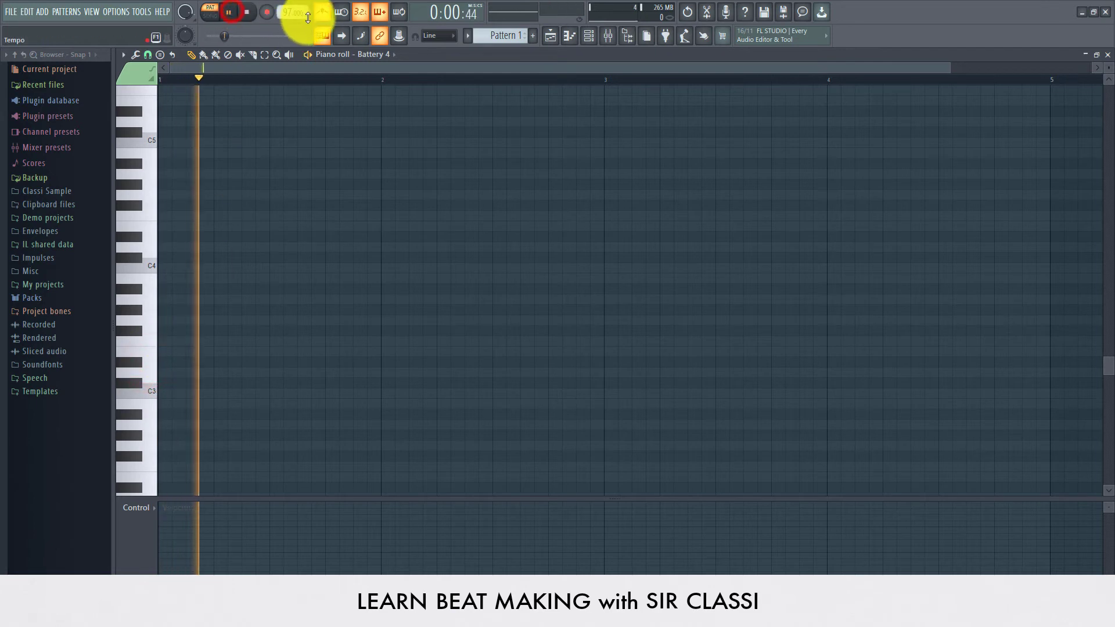
left_click(142, 362)
left_click(140, 355)
left_click(145, 351)
left_click(144, 350)
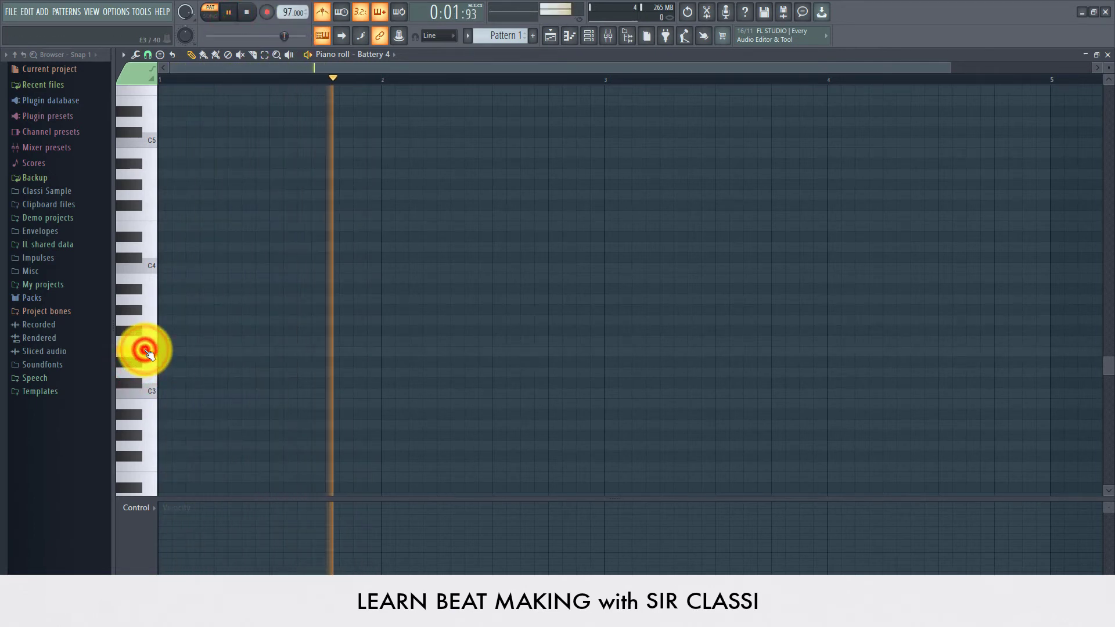
left_click(145, 350)
left_click(145, 349)
left_click(145, 350)
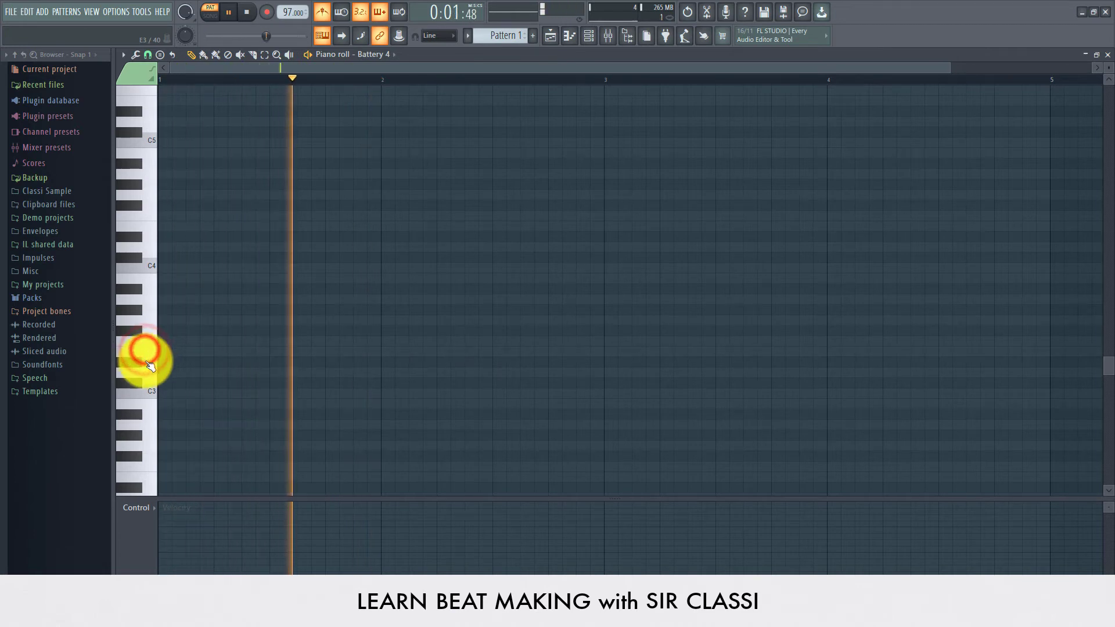
key("space")
key("space")
left_click(147, 366)
left_click(153, 373)
Place E3 side stick notes in bar 1 on steps 1, 4, 7, 11 and 13 while looping the pattern.
key("space")
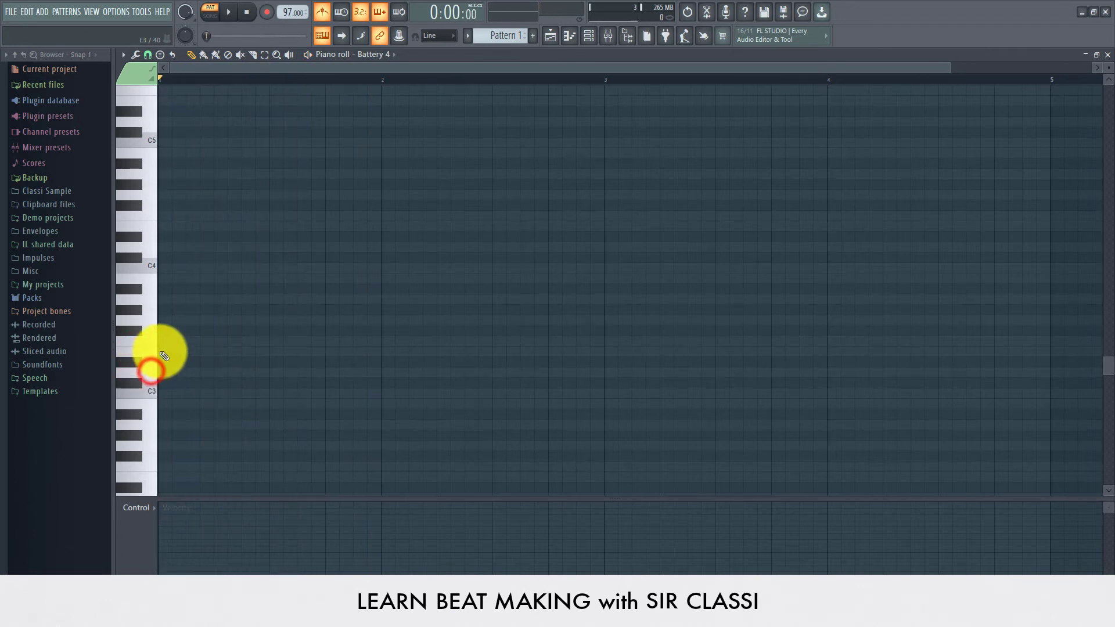
key("space")
left_click(212, 352)
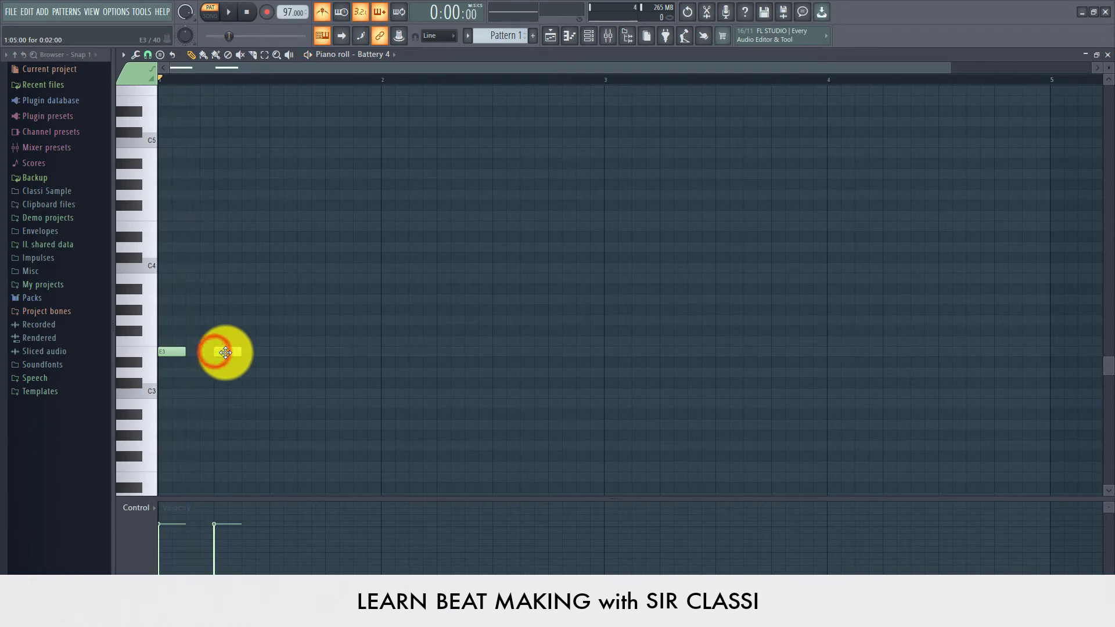
left_click(249, 351)
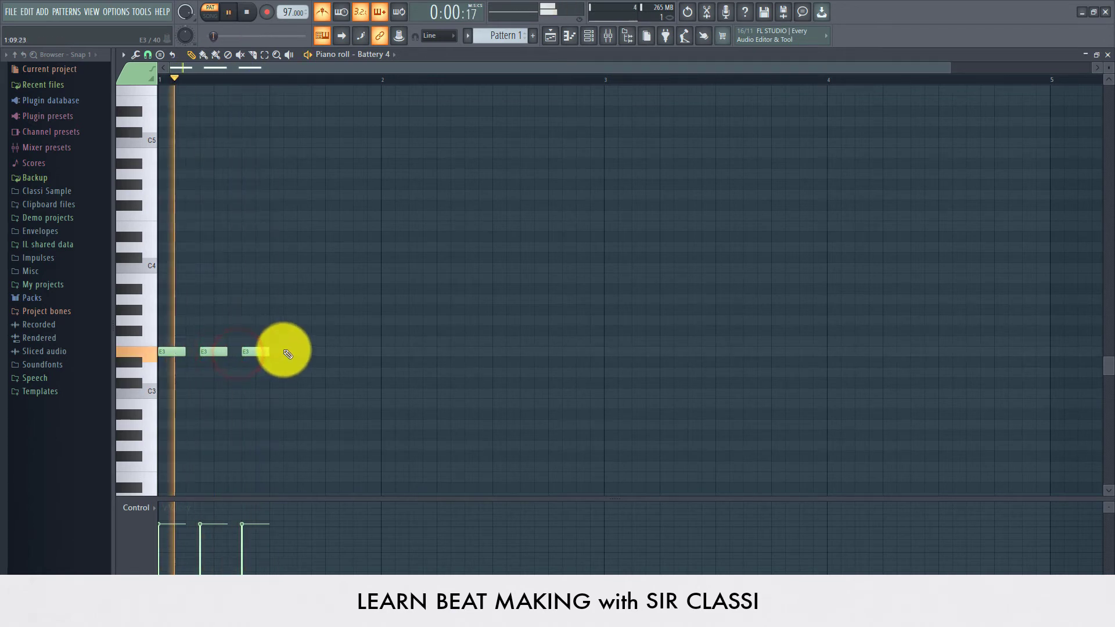
left_click(310, 352)
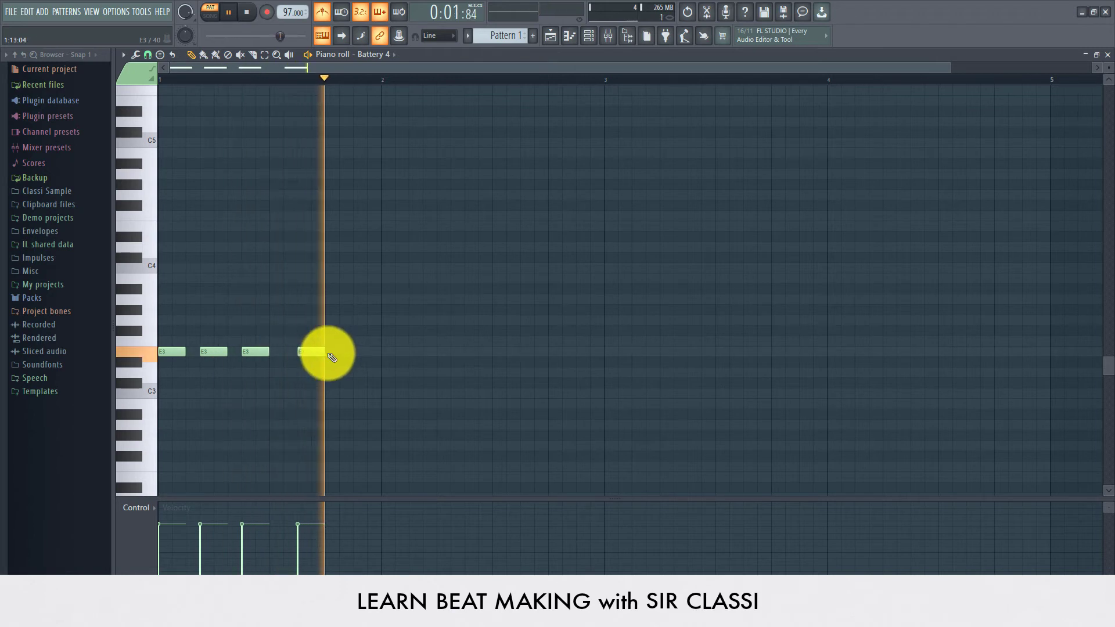
left_click(341, 352)
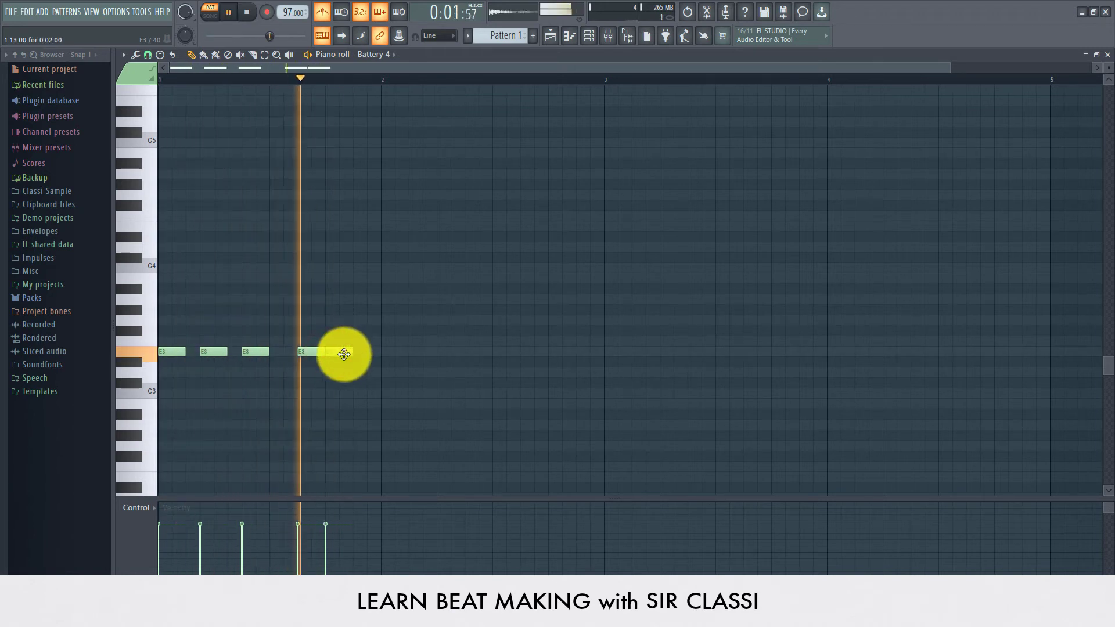
Shift the fifth E3 note to step 15 and the fourth E3 note to step 12 of bar 1.
left_click_drag(344, 354, 367, 352)
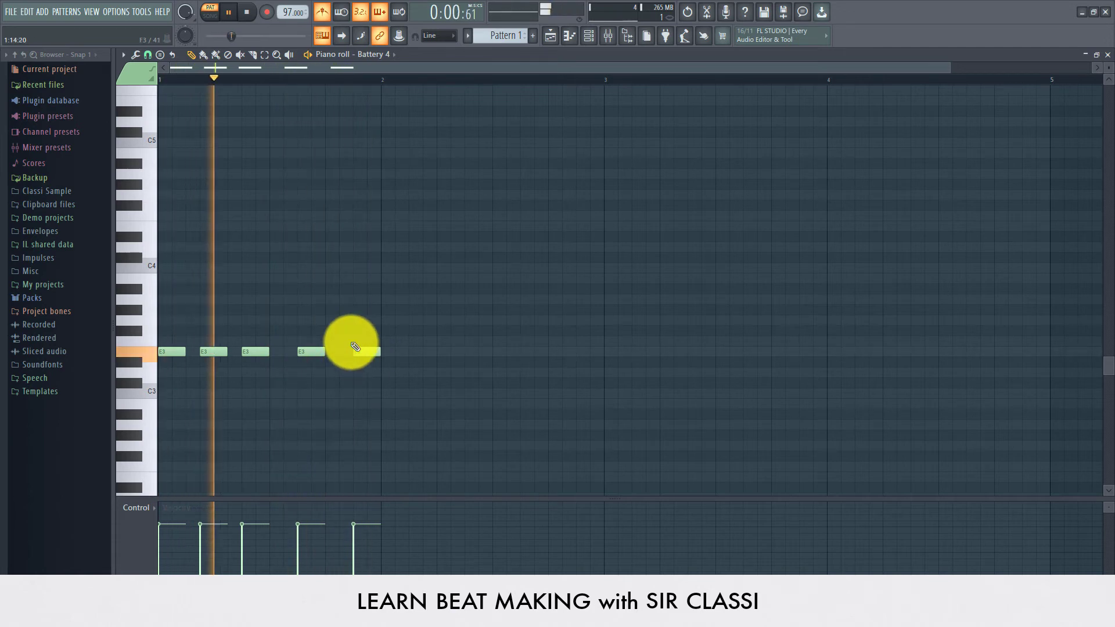
left_click(330, 348)
right_click(337, 352)
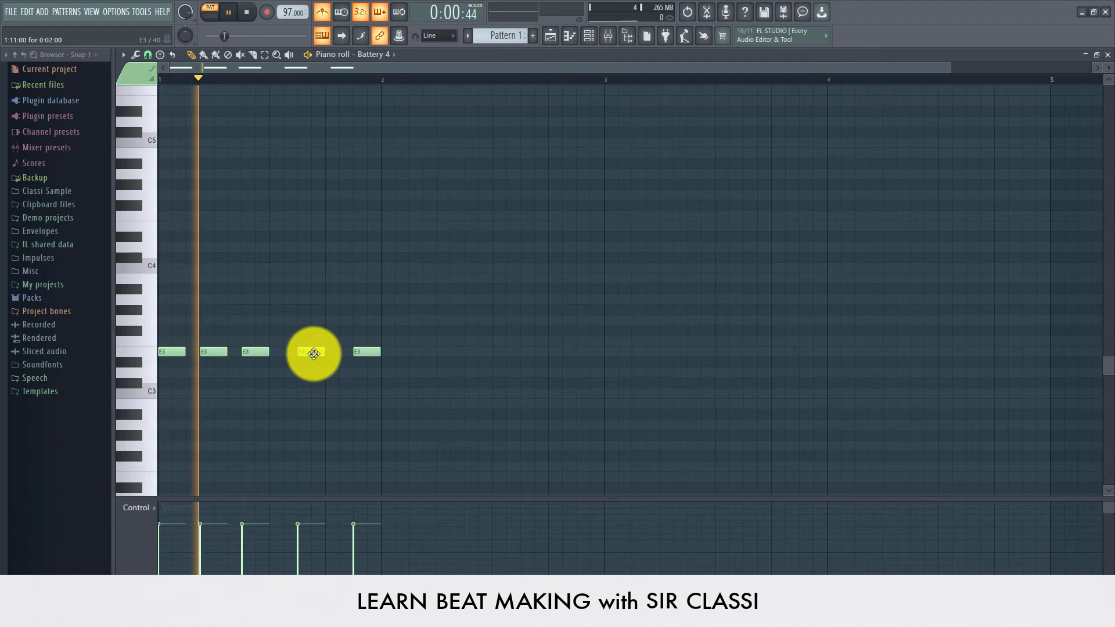
left_click_drag(313, 353, 323, 353)
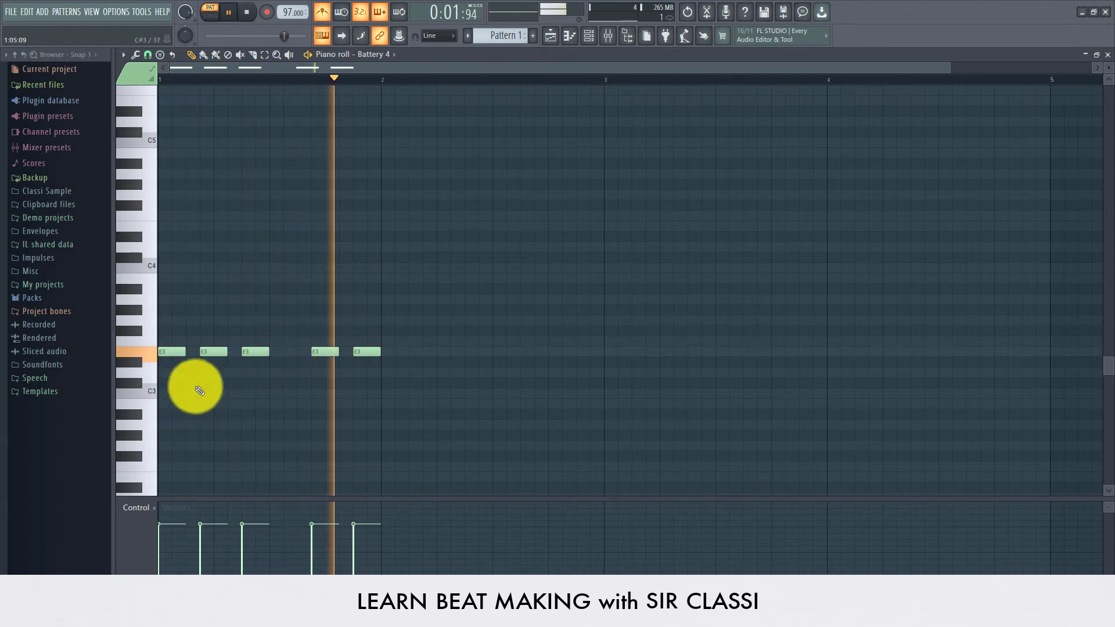
Layer D#3 side stick notes under the first two E3 notes, on steps 1 and 4 of bar 1.
key("space")
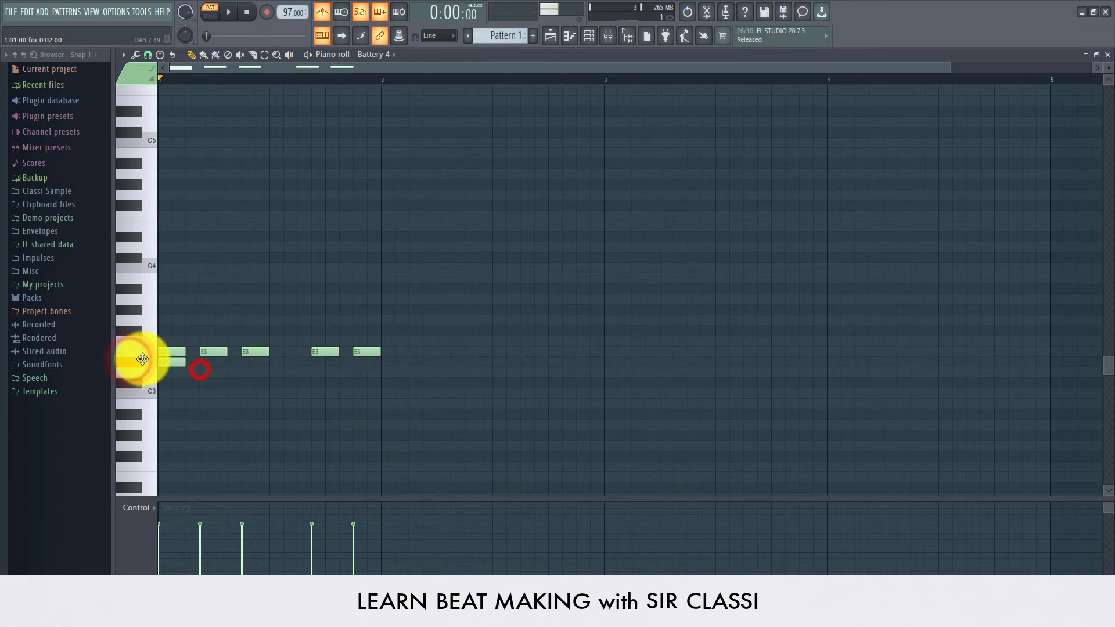
key("space")
key("space")
left_click(210, 365)
key("space")
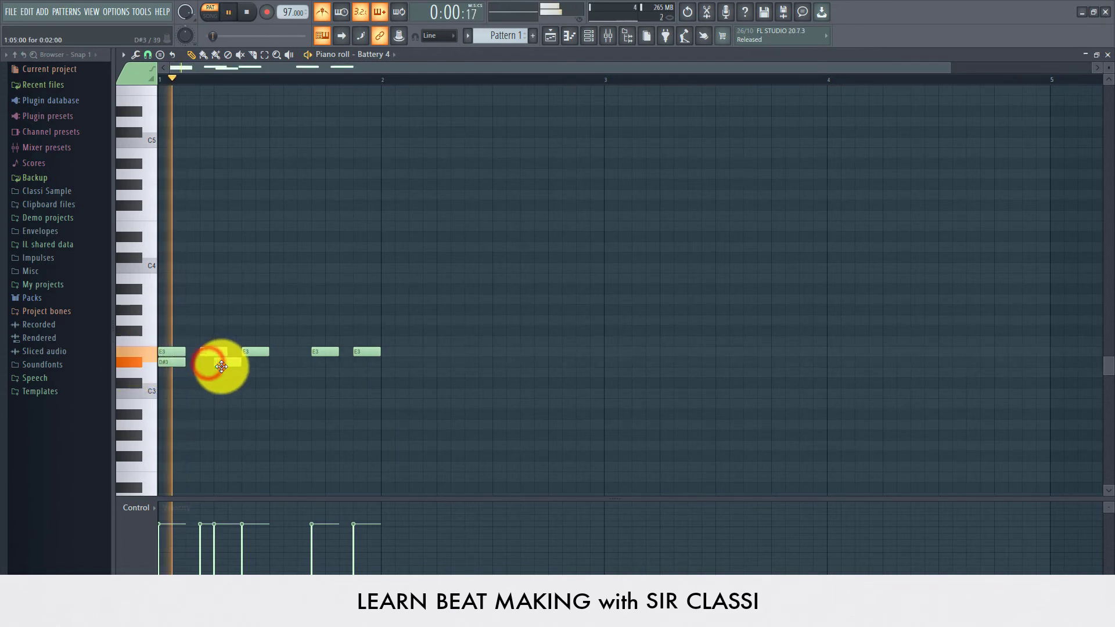
left_click_drag(220, 367, 210, 367)
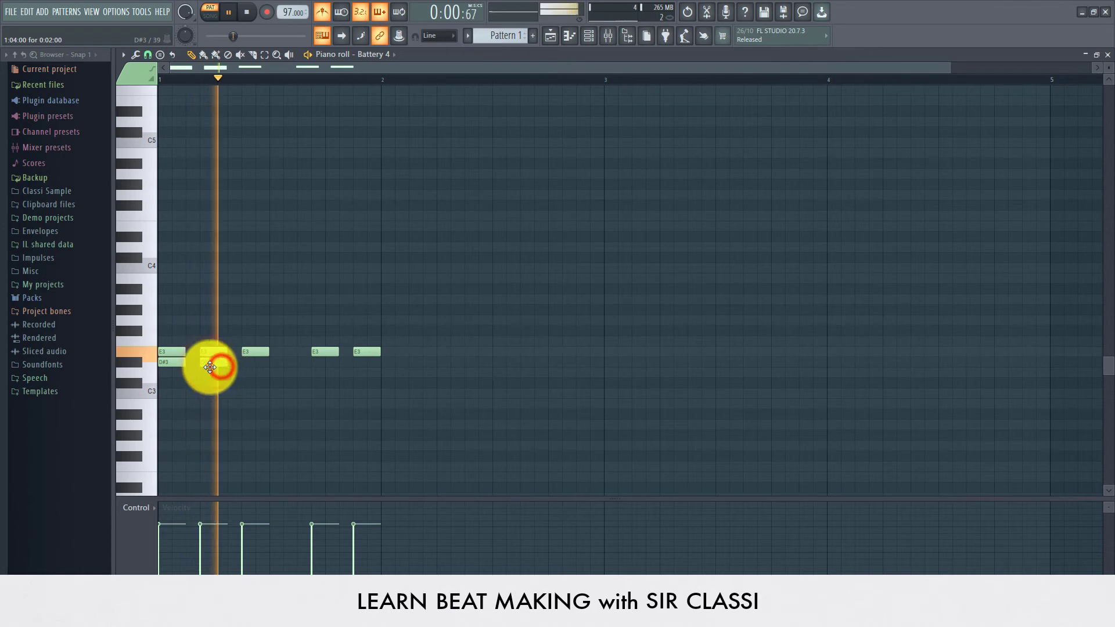
Turn off the metronome and listen to the layered side stick pattern.
left_click(323, 11)
key("space")
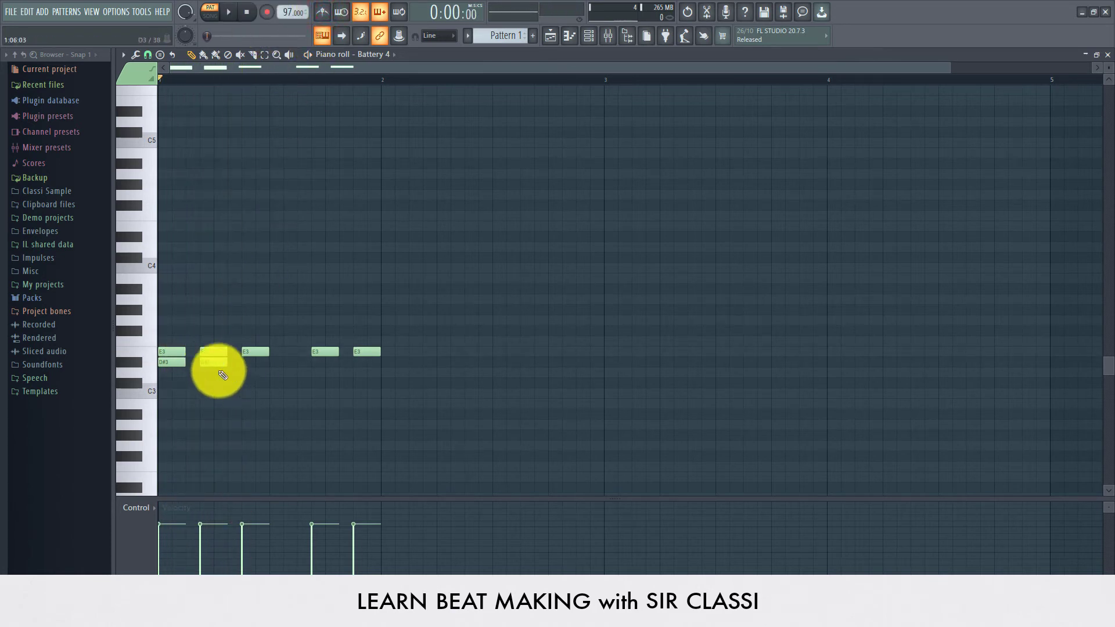
key("space")
key("space")
Delete the first D#3 note, listen to the pattern without it and redraw the note on step 1.
right_click(181, 373)
key("space")
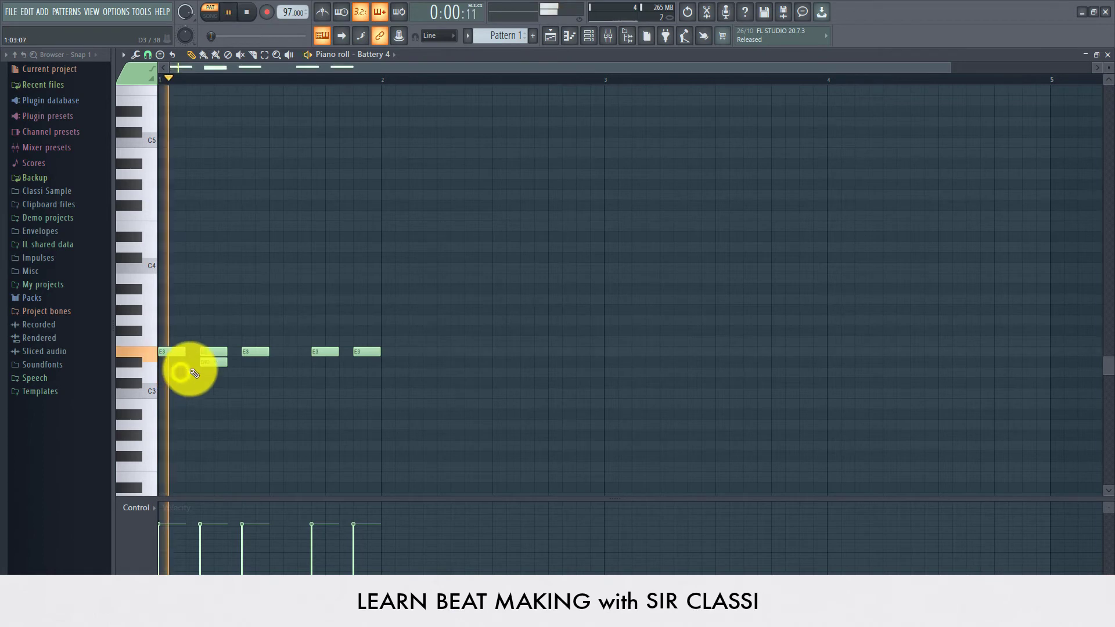
key("space")
left_click_drag(180, 366, 159, 364)
key("space")
Layer D#3 notes under the remaining E3 notes, on steps 7, 12 and 15 of bar 1.
left_click(237, 363)
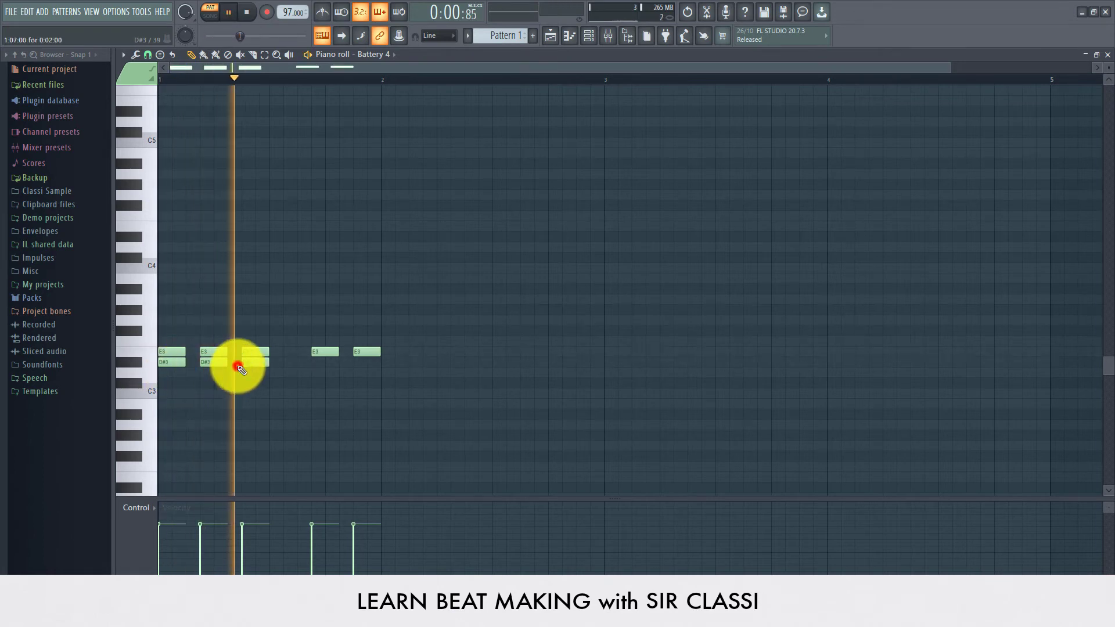
left_click(314, 370)
left_click_drag(316, 369, 317, 362)
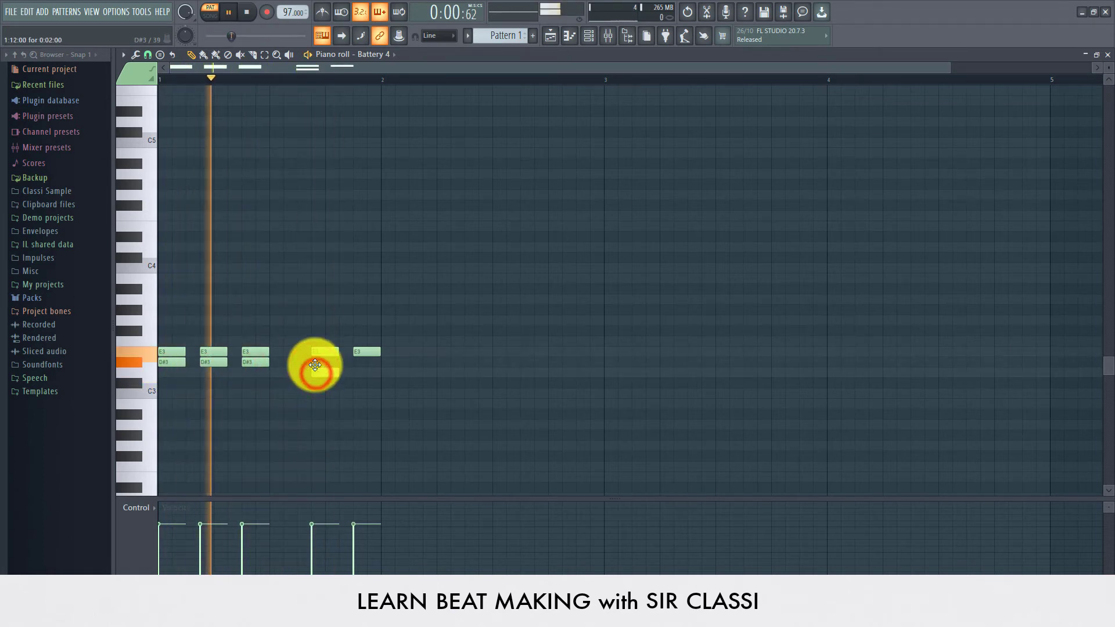
left_click(358, 363)
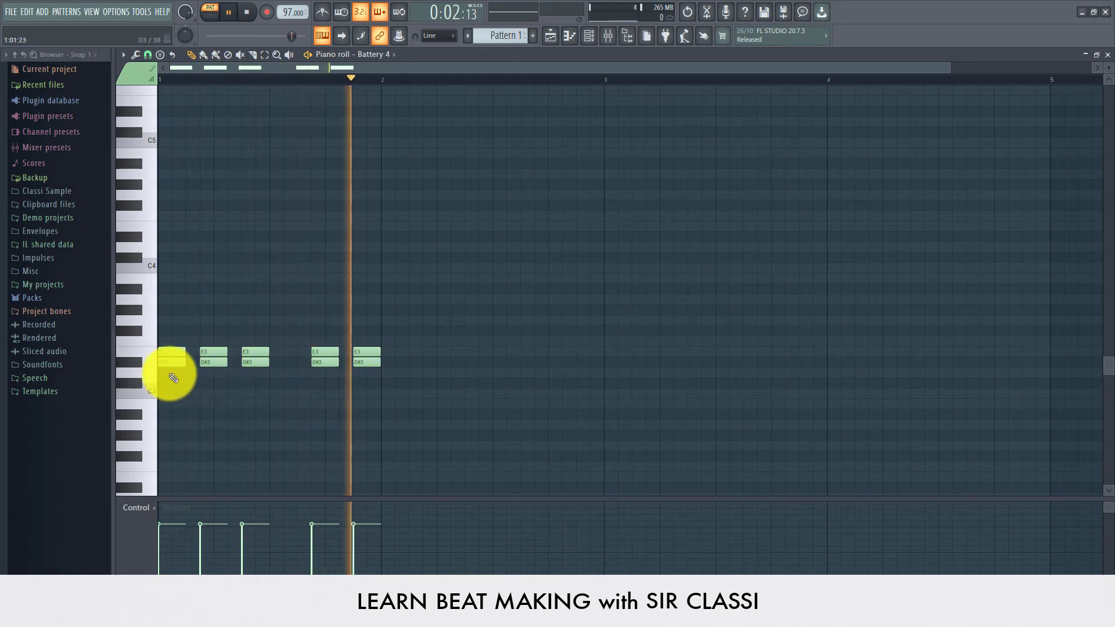
key("space")
Draw C3 notes on steps 1, 5, 9 and 13 of bar 1 and listen to the pattern.
left_click(145, 342)
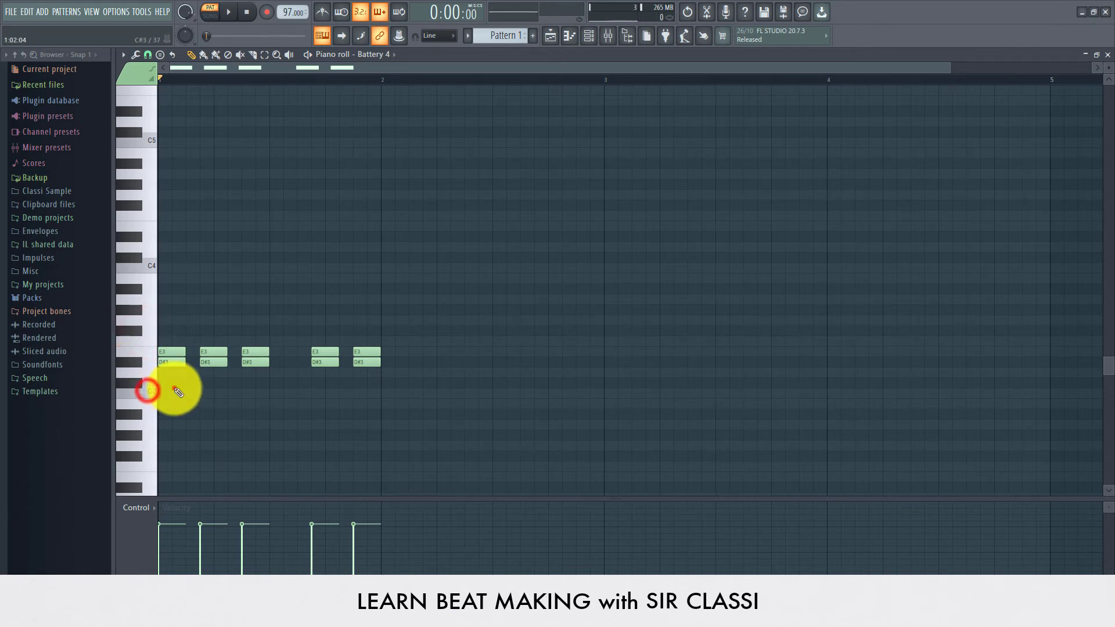
left_click(226, 393)
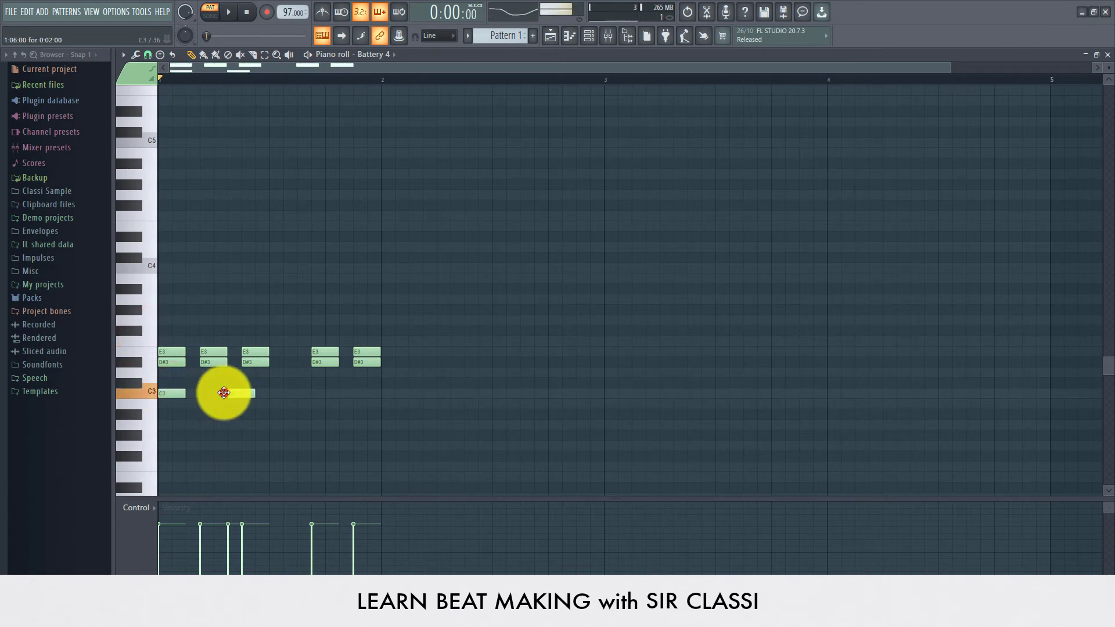
left_click(271, 393)
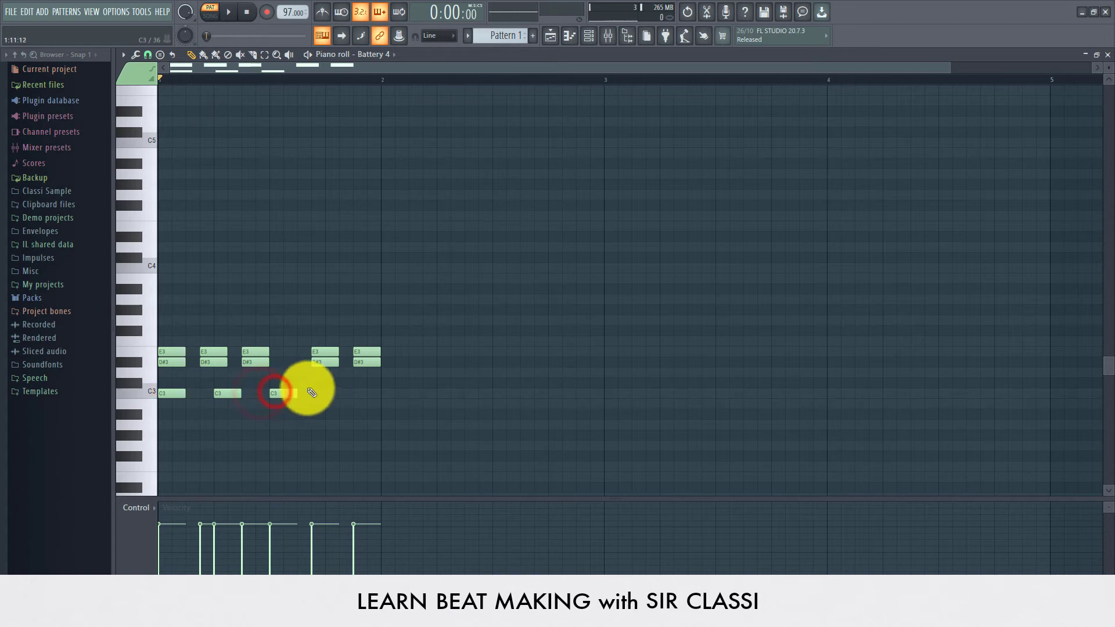
left_click(327, 394)
key("space")
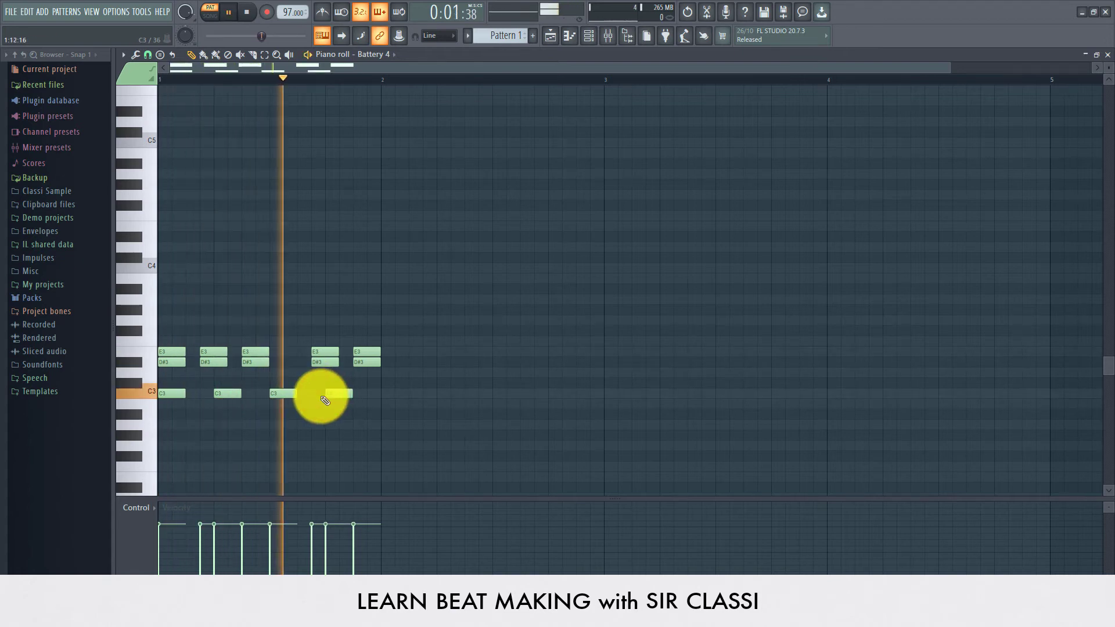
key("space")
Draw a C#3 note and move it to step 14 of bar 1 while checking it in playback.
left_click(190, 381)
key("space")
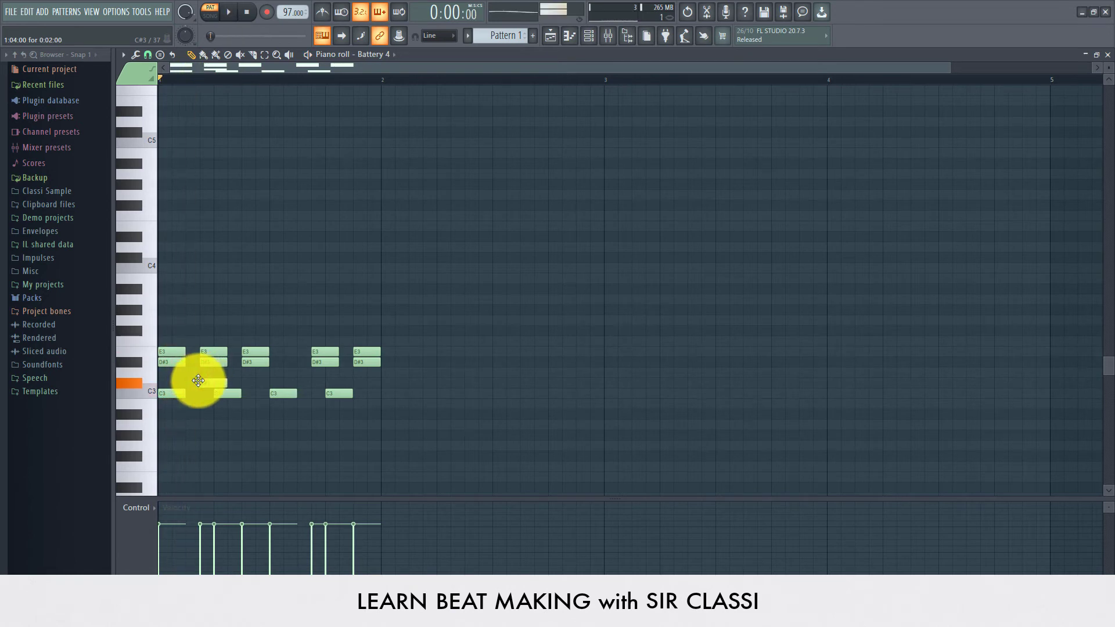
left_click_drag(191, 381, 341, 380)
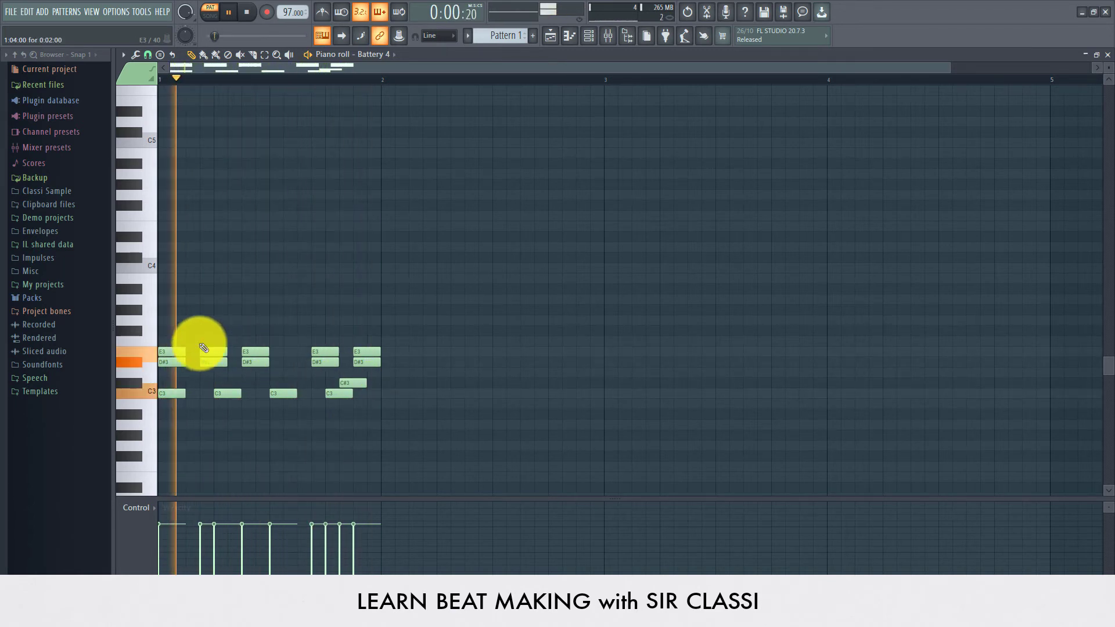
Audition the F#3 sound and place an F#3 note on step 7 of bar 1.
left_click(138, 329)
key("space")
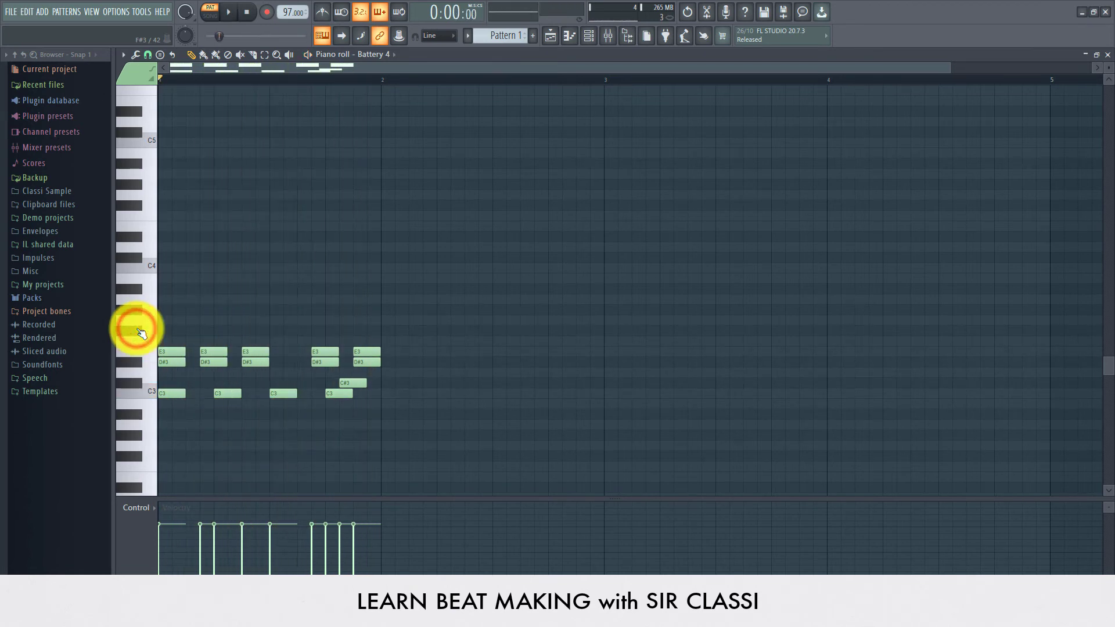
key("space")
left_click(244, 341)
left_click_drag(249, 343, 248, 330)
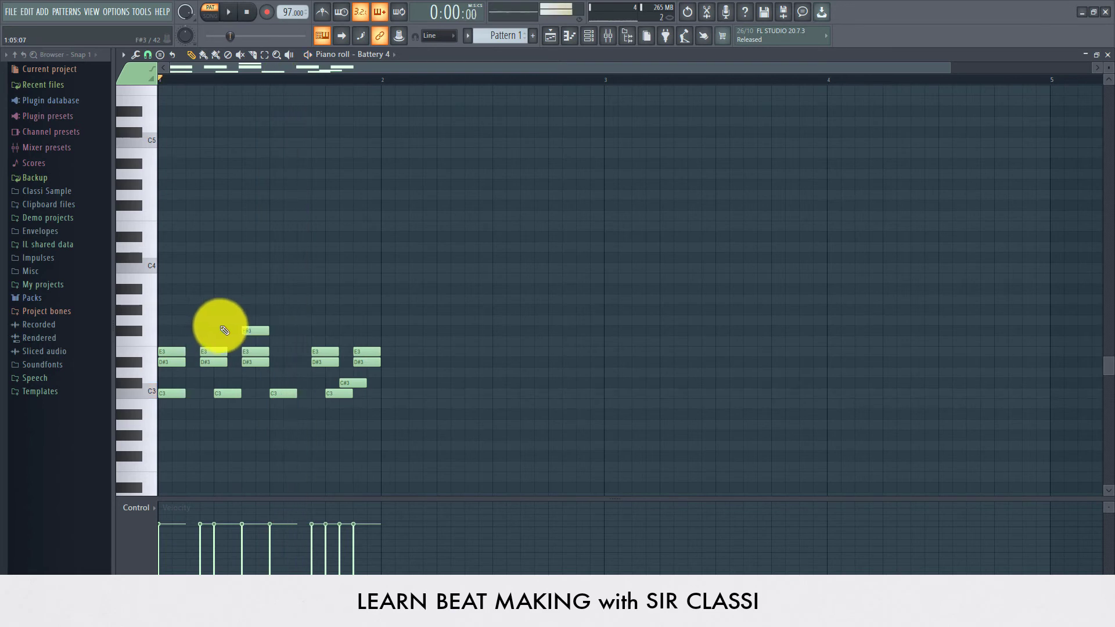
Draw another note on step 6, move it to F3 on step 11 of bar 1 and listen to the pattern.
left_click(227, 329)
key("space")
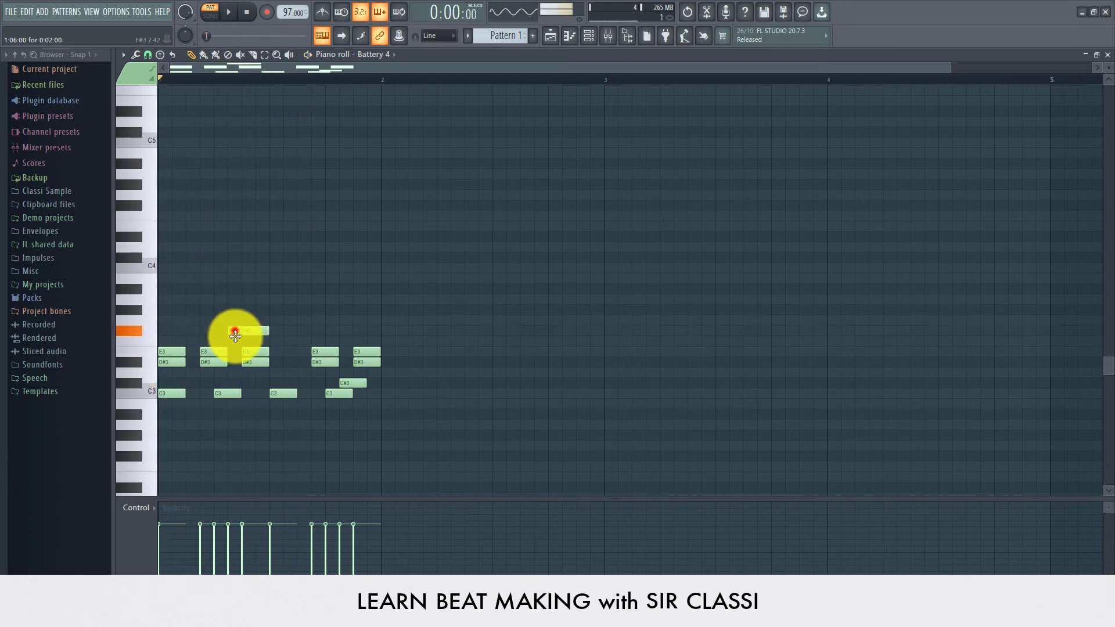
key("space")
left_click_drag(235, 343, 306, 334)
key("space")
key("space")
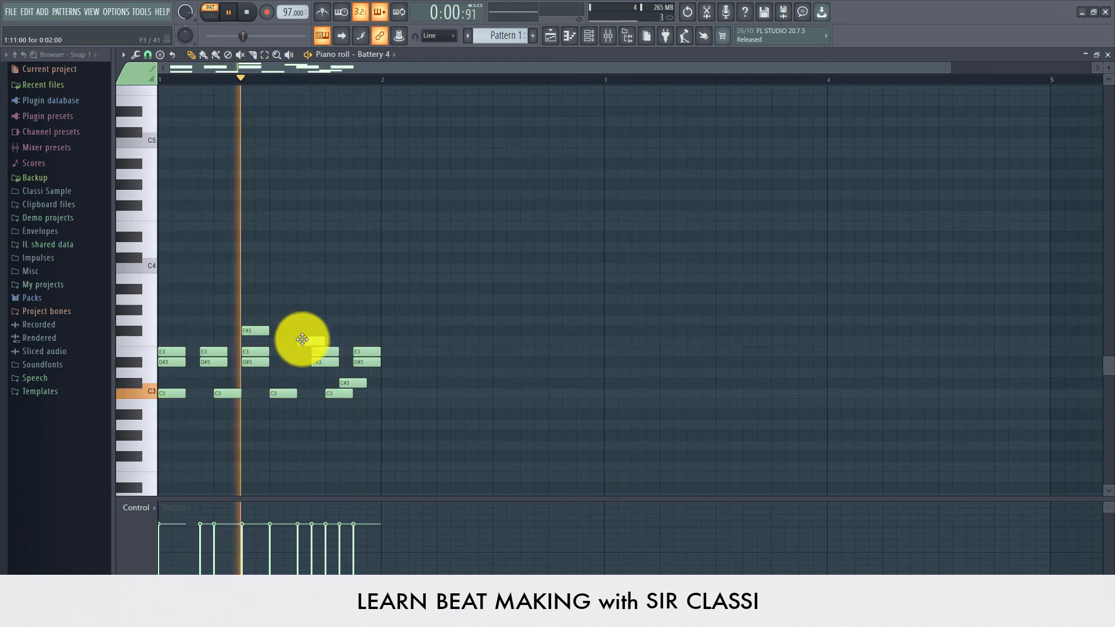
left_click_drag(302, 339, 299, 335)
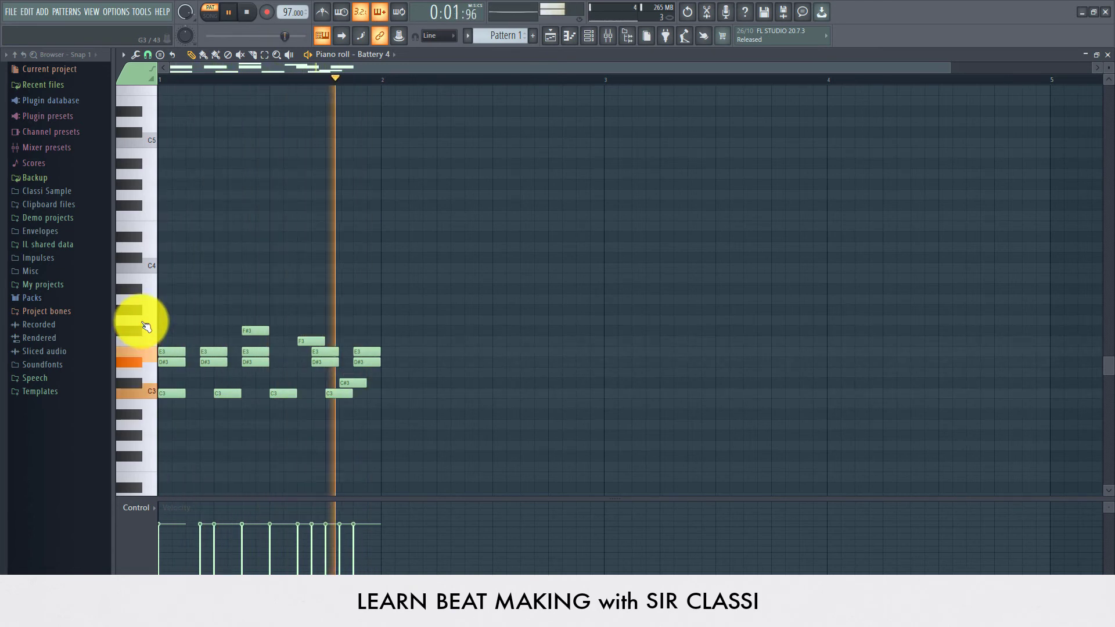
key("space")
Draw a G#3 note on step 5, move it to A3 on step 1 and play the pattern.
left_click(218, 311)
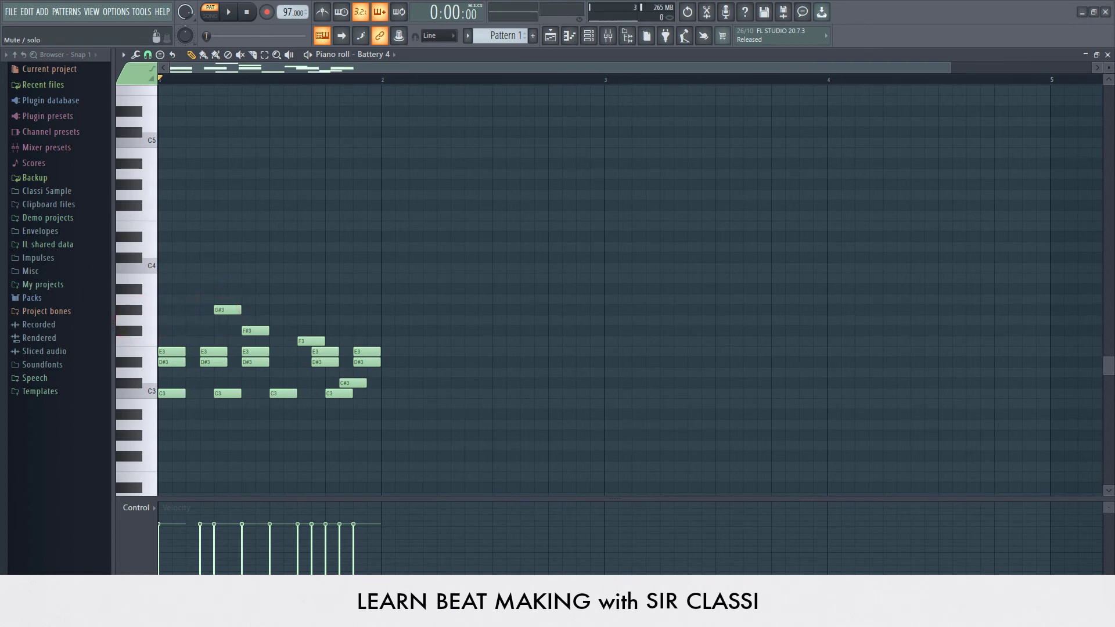
left_click_drag(228, 309, 154, 287)
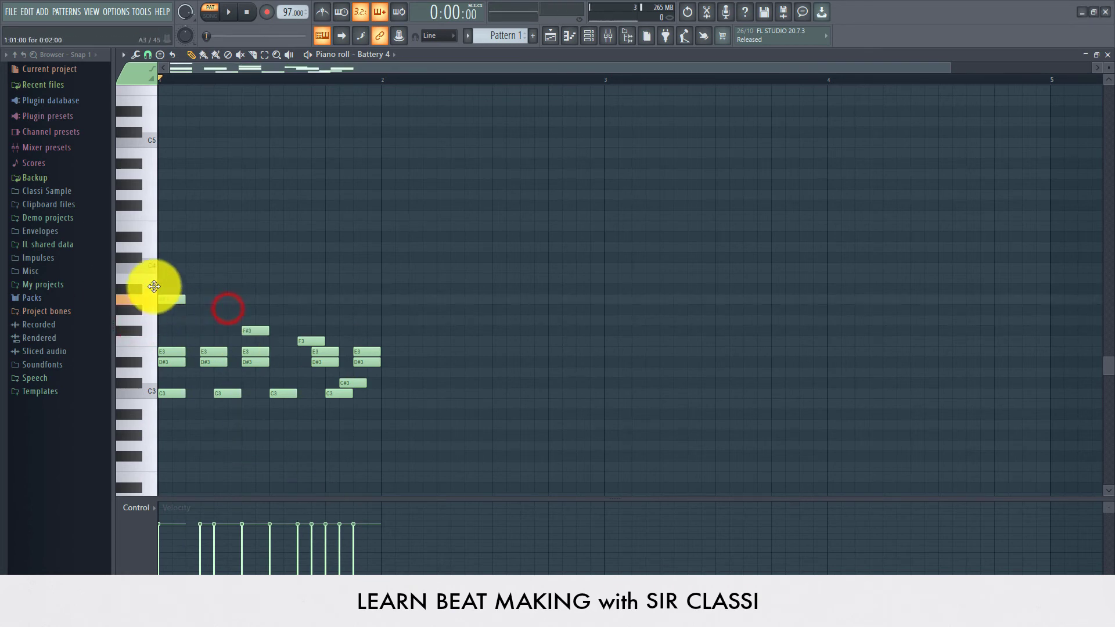
key("space")
key("space")
key("space")
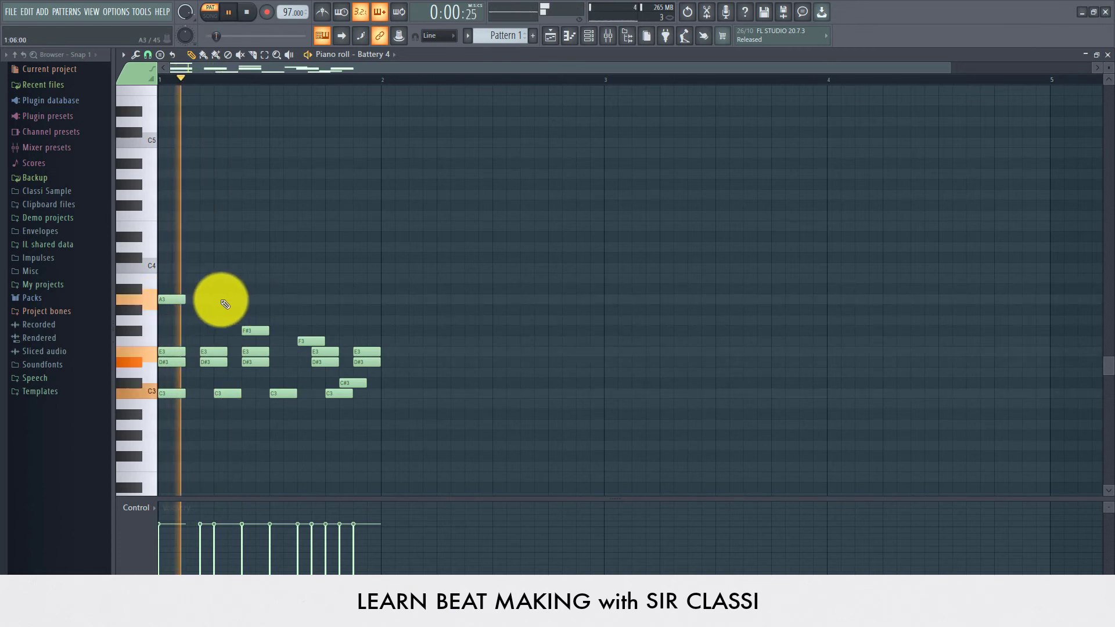
Add A3 notes on steps 4 and 7 of bar 1 and try another one on steps 11 and 12.
left_click(269, 298)
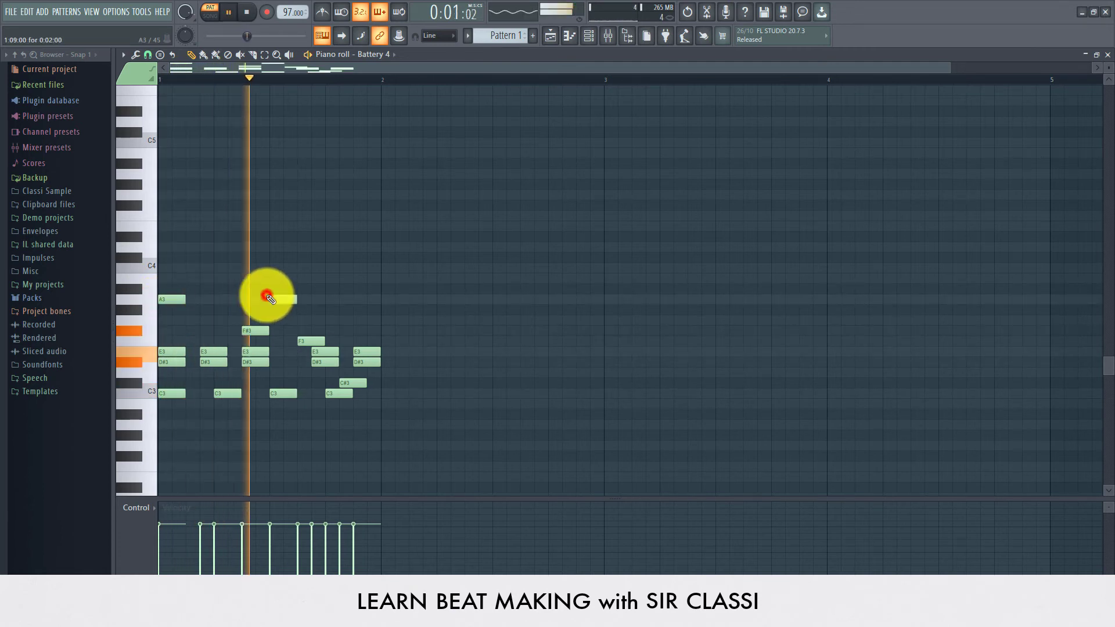
left_click(211, 300)
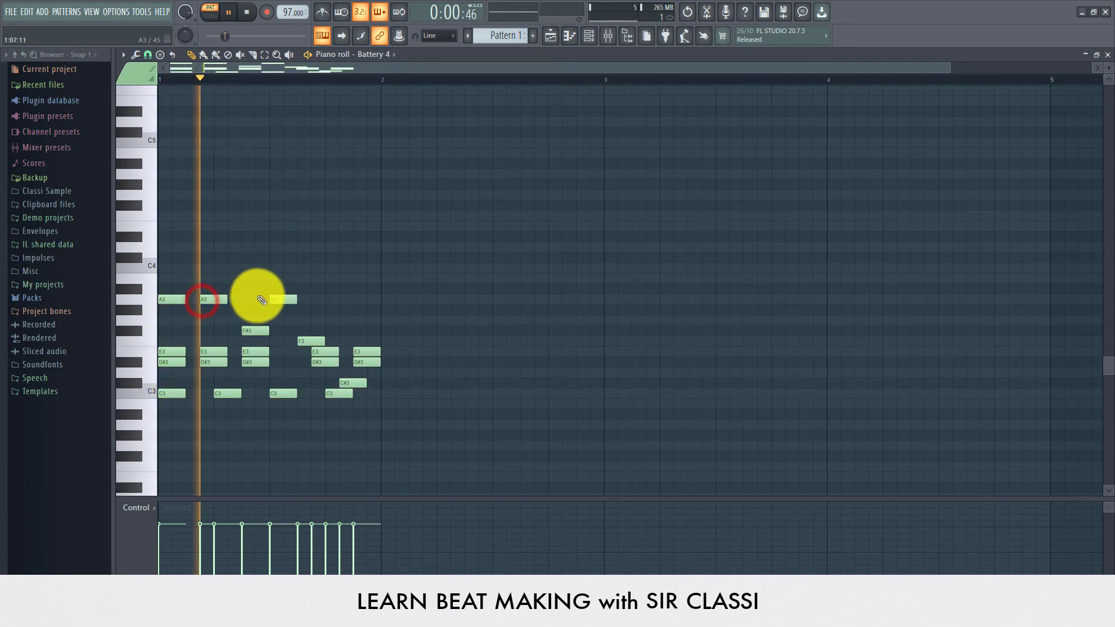
left_click(298, 300)
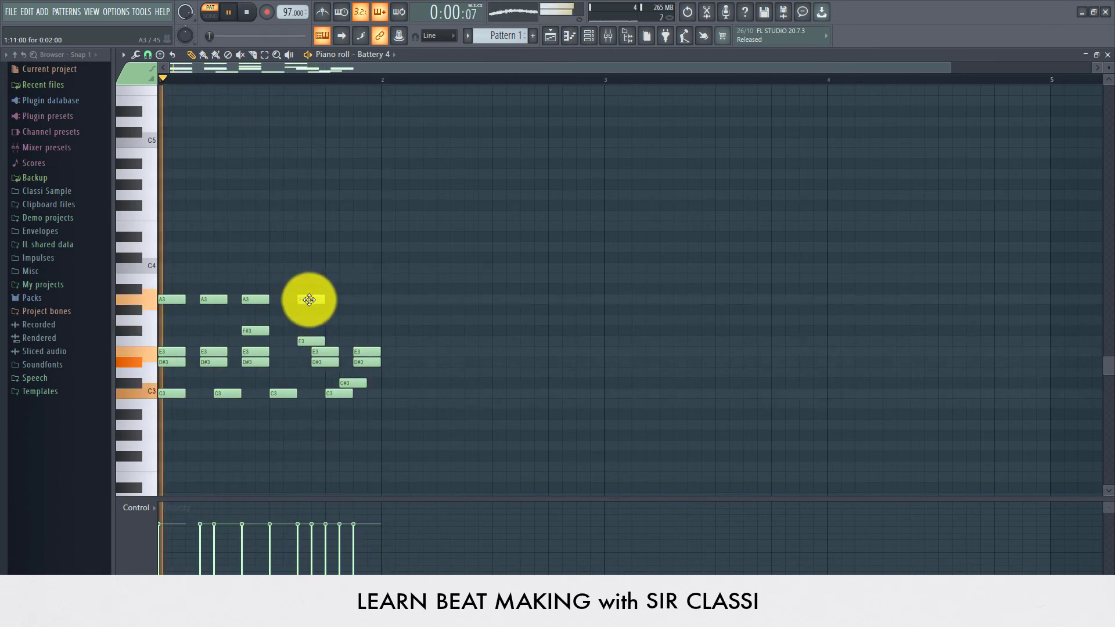
left_click_drag(309, 301, 323, 299)
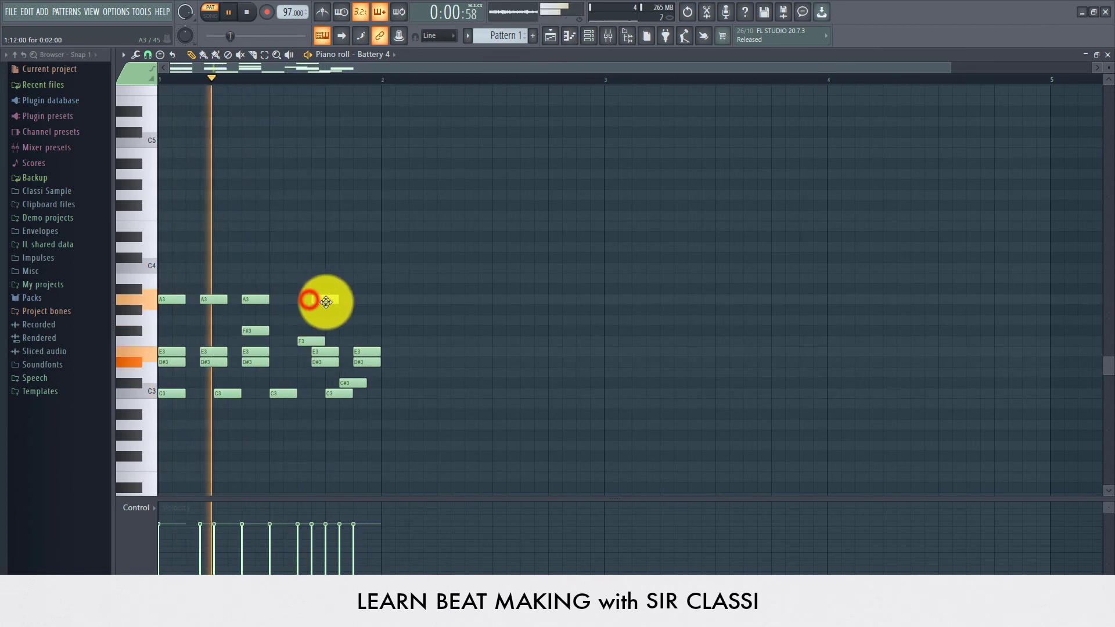
left_click(356, 299)
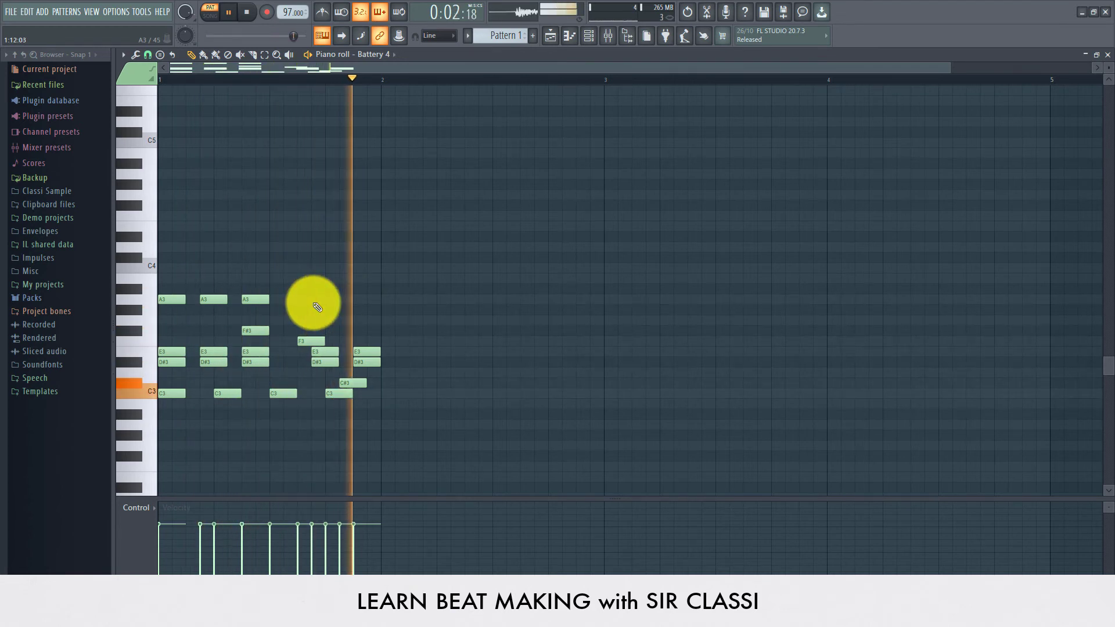
Delete the C#3 note on step 14 and add A3 notes on steps 12 and 15 of bar 1.
right_click(356, 383)
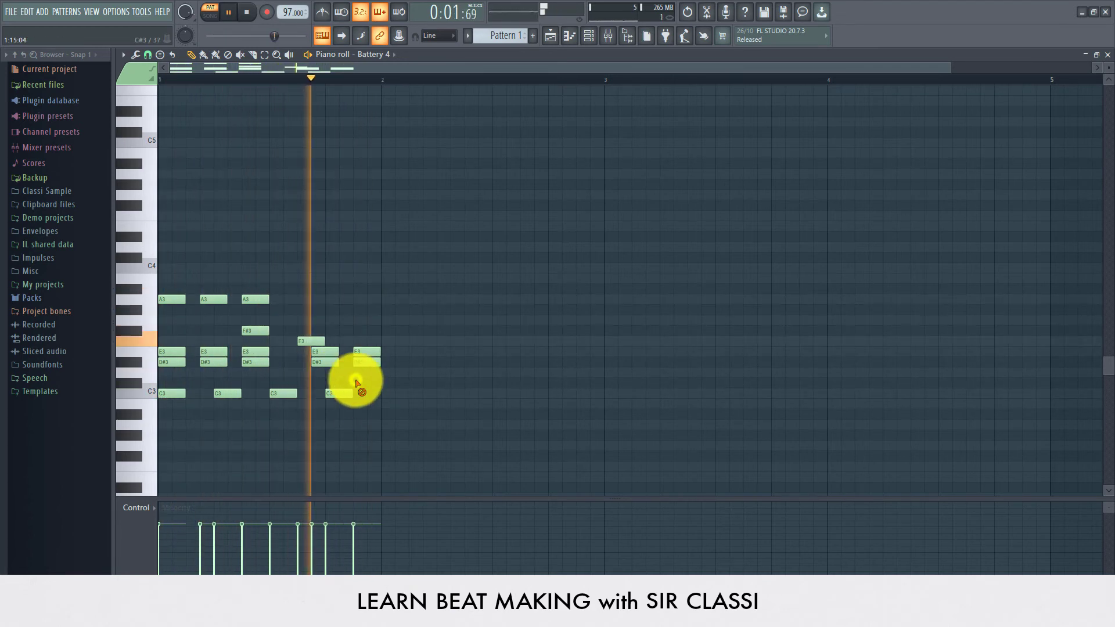
left_click(314, 300)
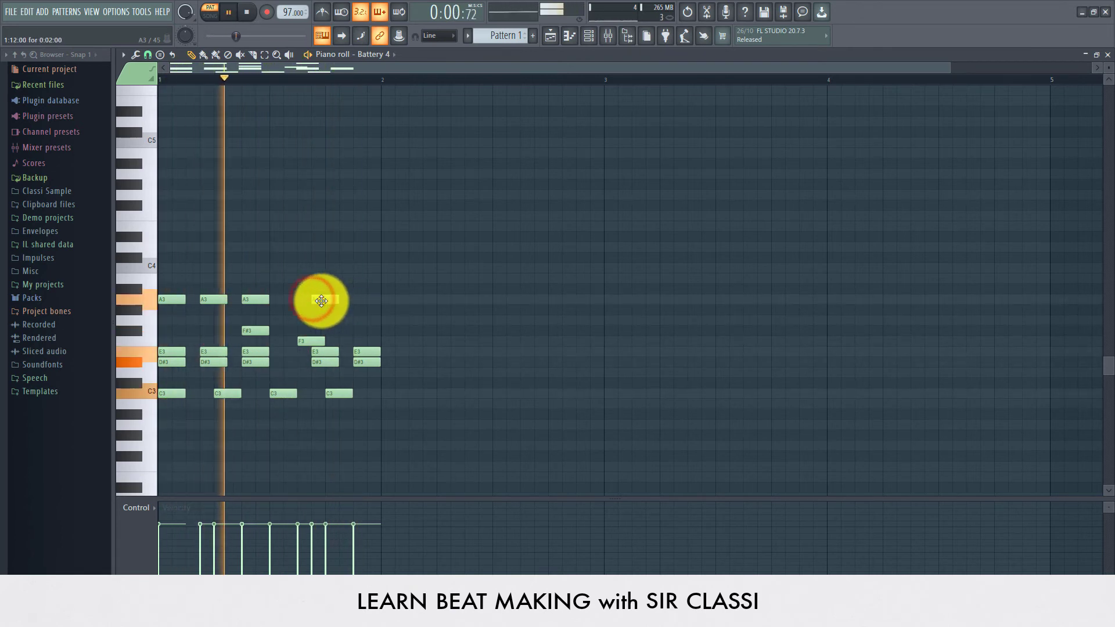
left_click(355, 299)
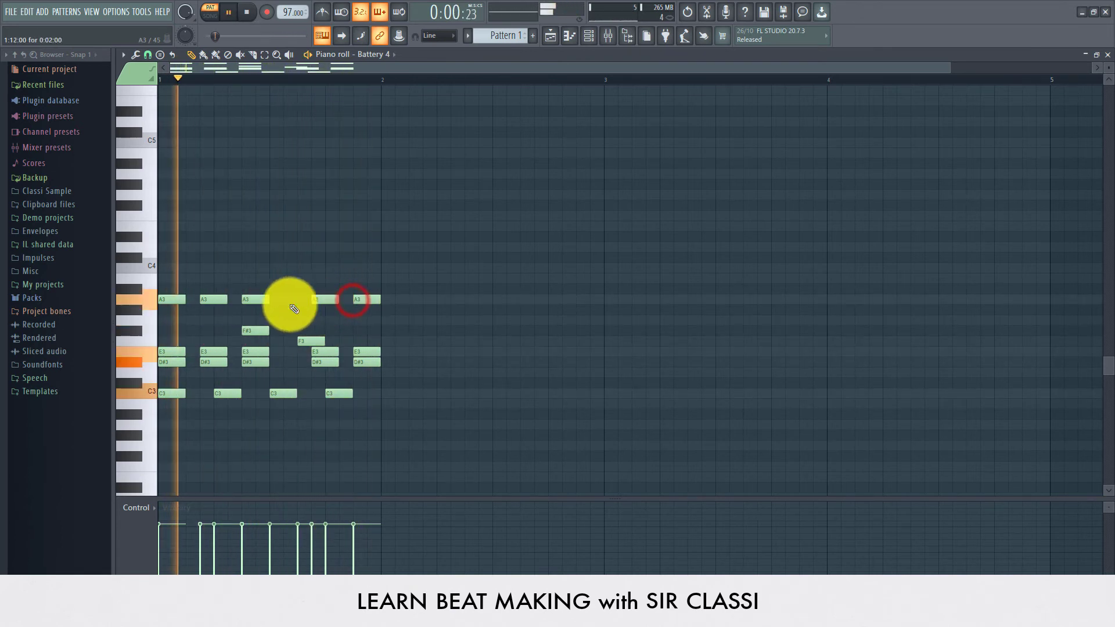
key("space")
Select the whole A3 row, move its notes down to G#3 and scale their velocity to 55%.
left_click(157, 306)
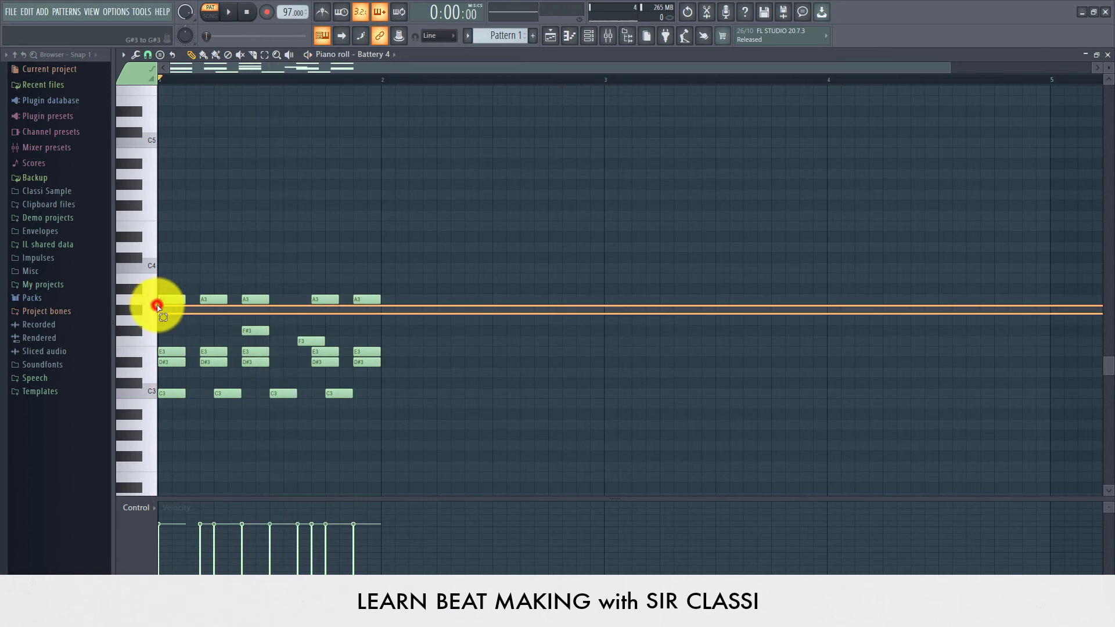
left_click(152, 299)
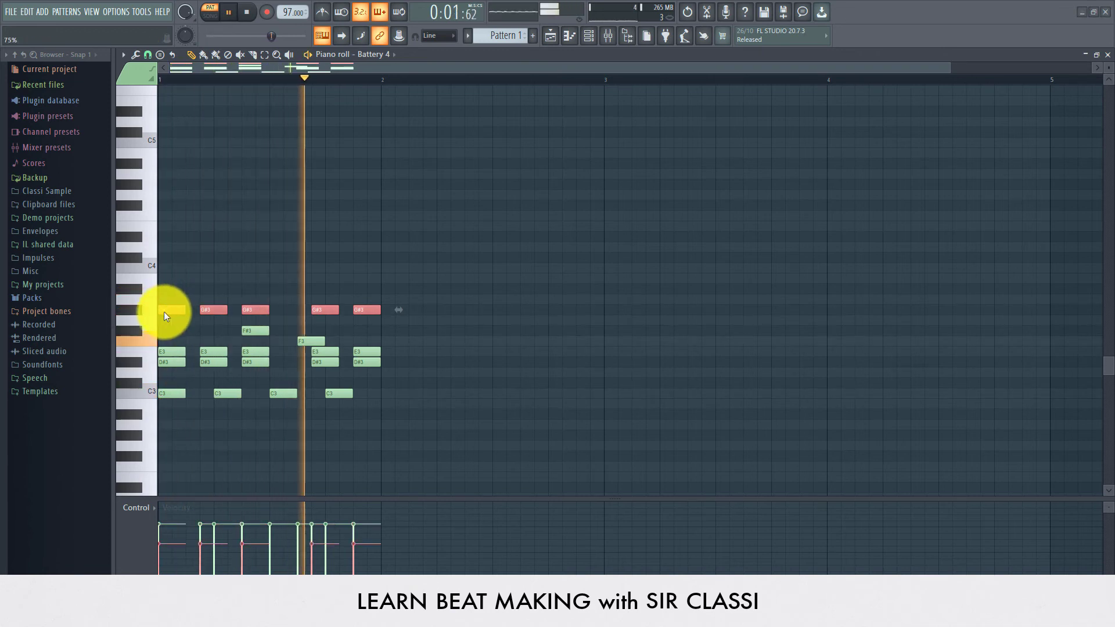
key("alt+x")
left_click_drag(106, 384, 106, 387)
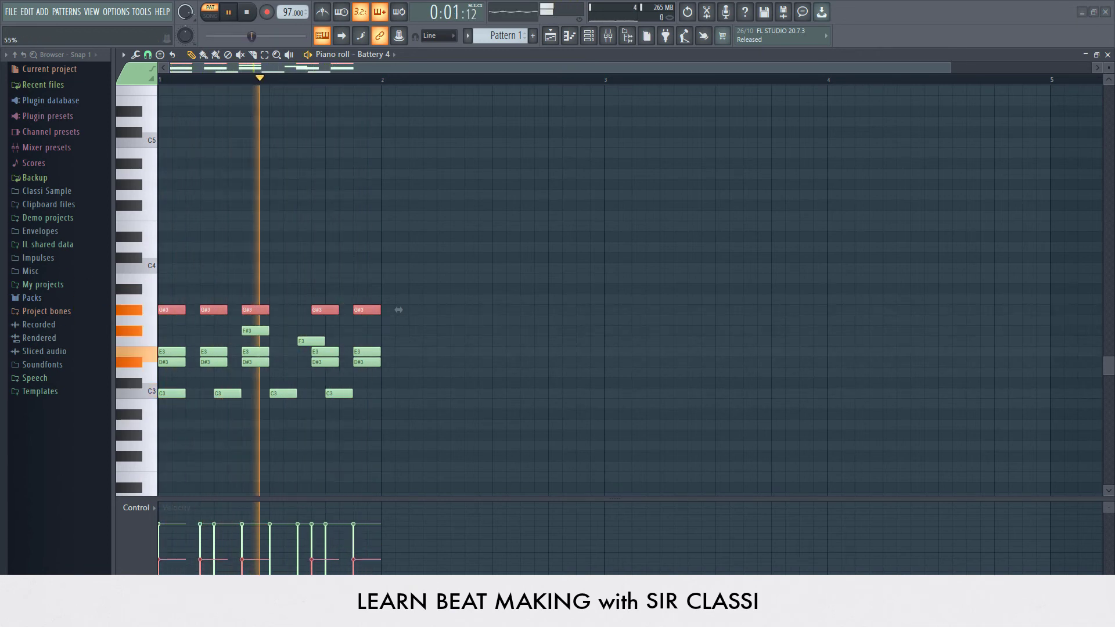
left_click_drag(103, 329, 525, 327)
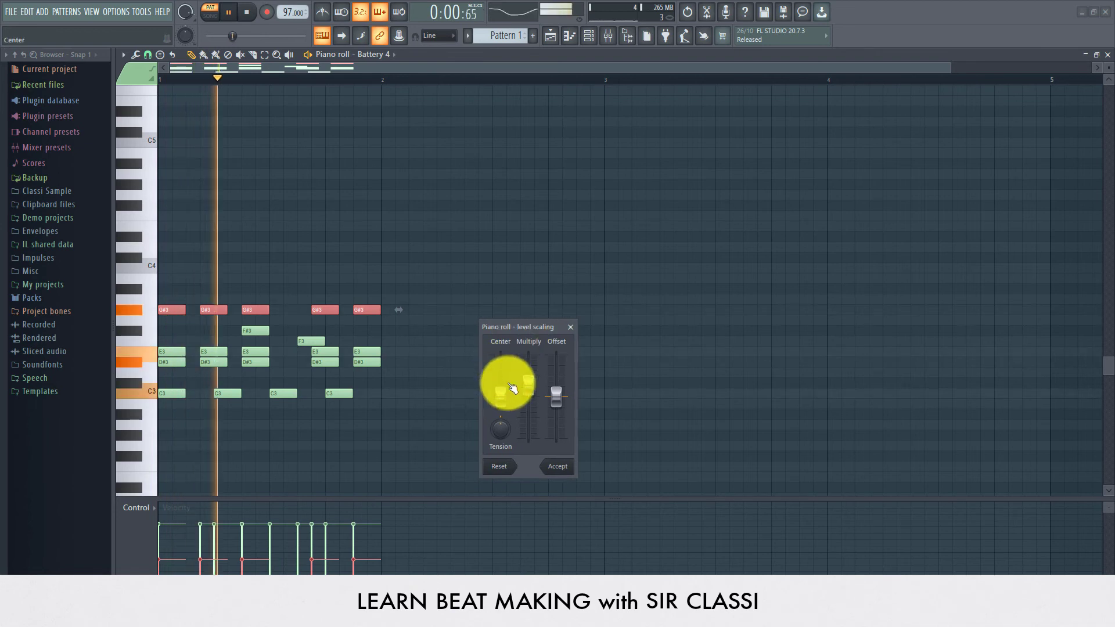
left_click(556, 467)
left_click(228, 277)
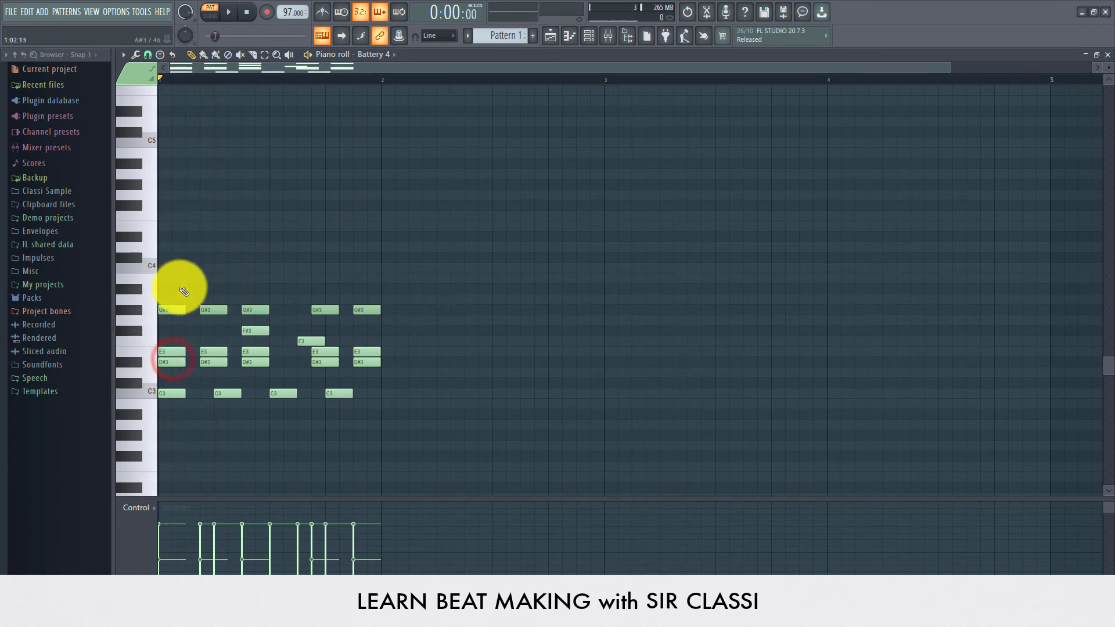
left_click_drag(198, 289, 181, 294)
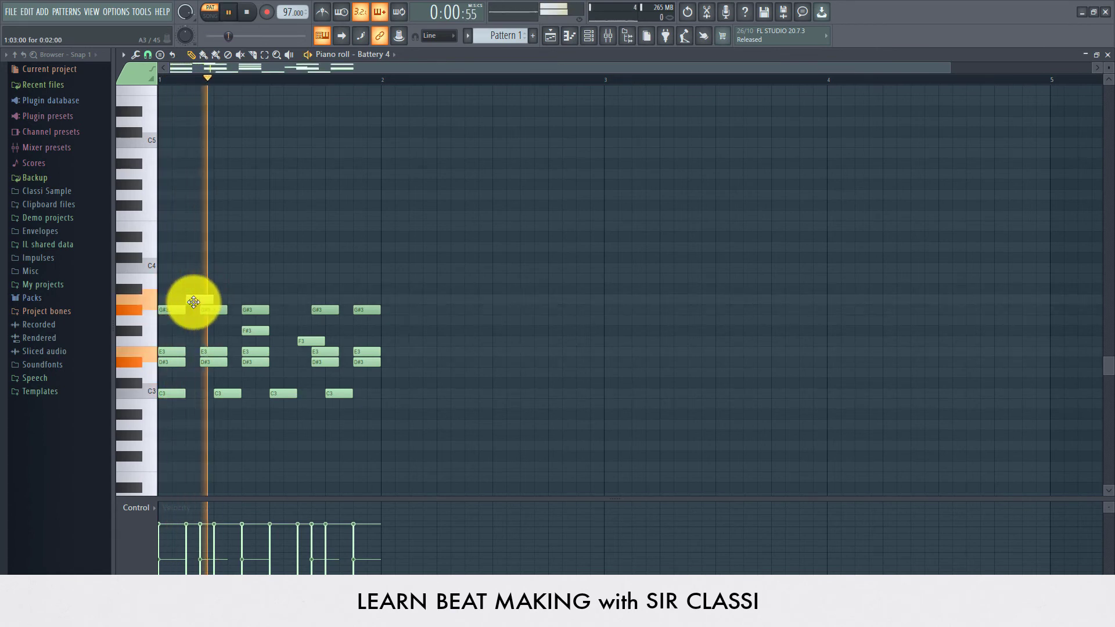
left_click_drag(226, 300, 228, 298)
left_click_drag(156, 290, 204, 293)
right_click(203, 295)
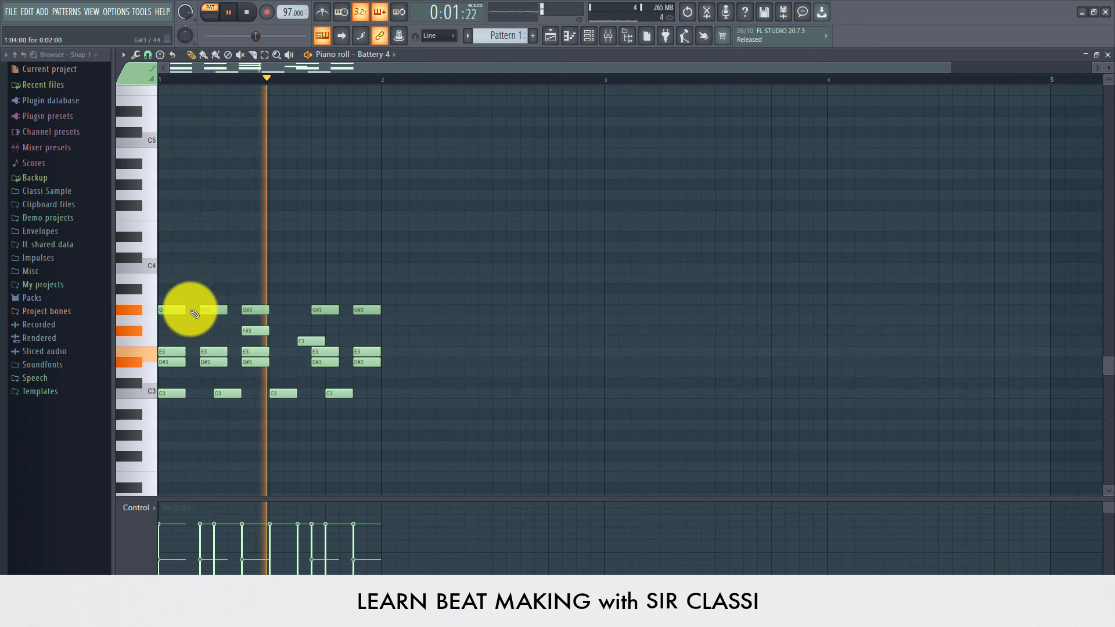
Audition the A3 sound repeatedly over the looping pattern to find a fitting position.
left_click(150, 301)
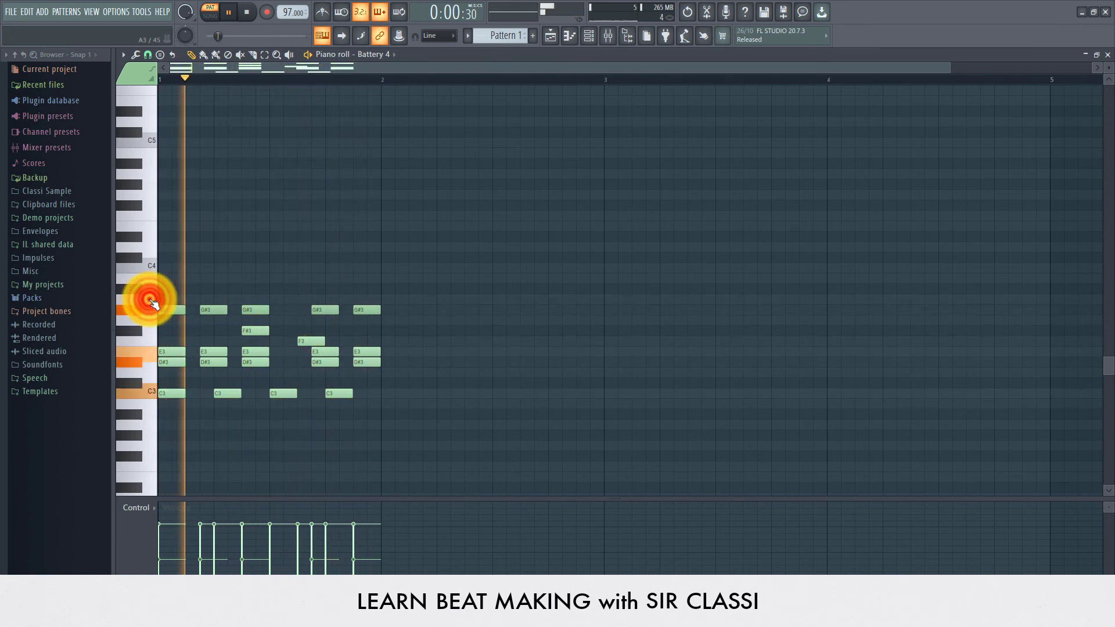
left_click(152, 302)
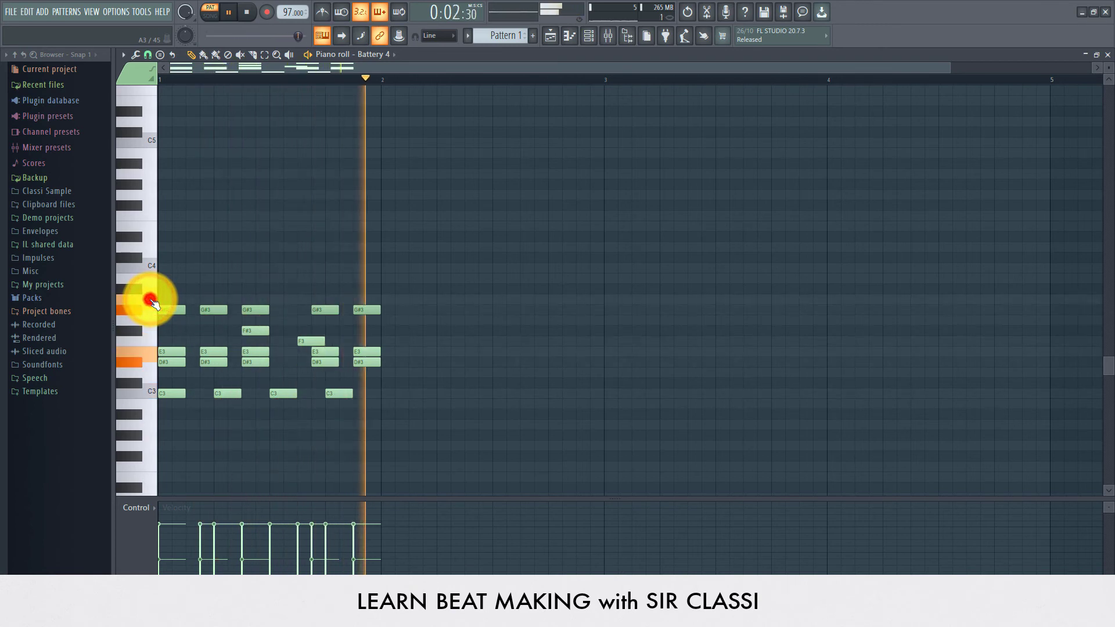
left_click(152, 302)
left_click(152, 302)
left_click(152, 302)
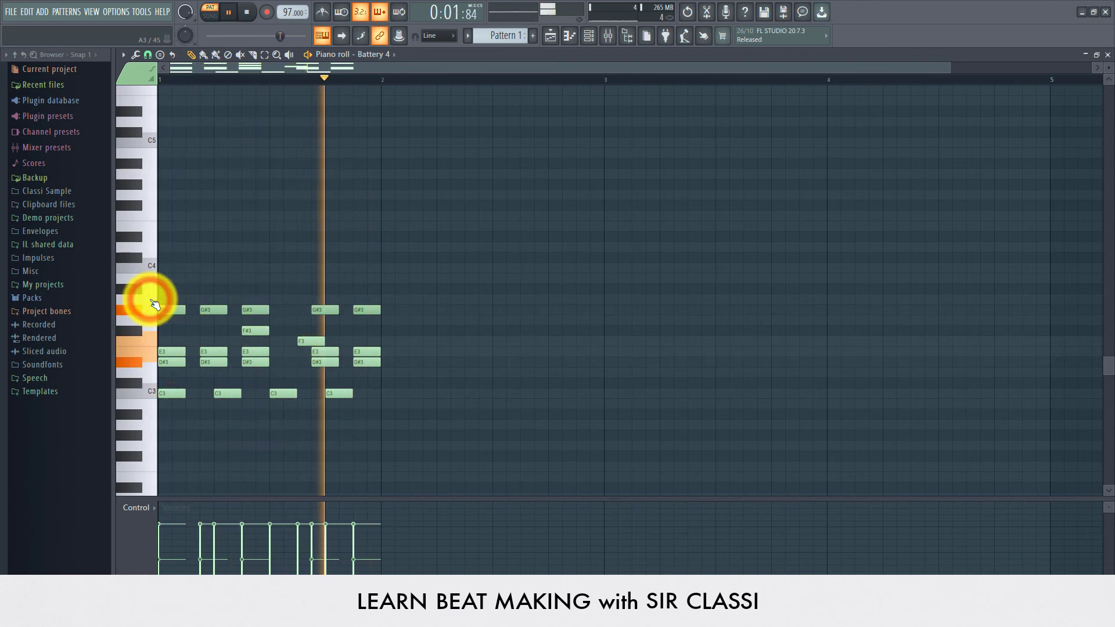
left_click(152, 302)
left_click(152, 302)
left_click(150, 300)
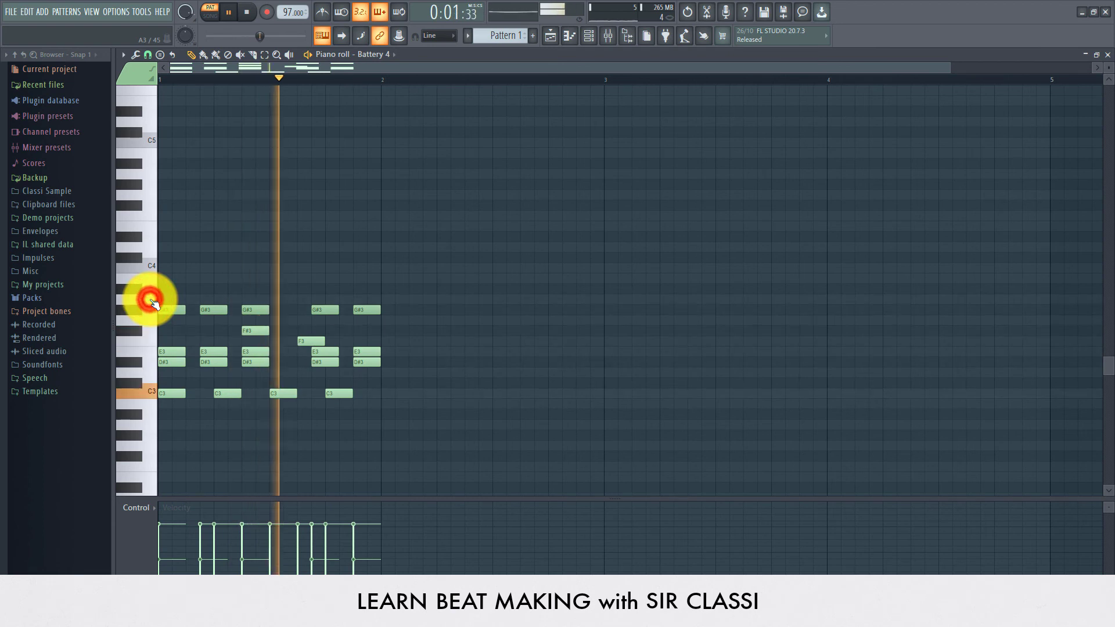
left_click(149, 299)
Draw an A3 note on step 6 of bar 1 and play the pattern with it.
key("space")
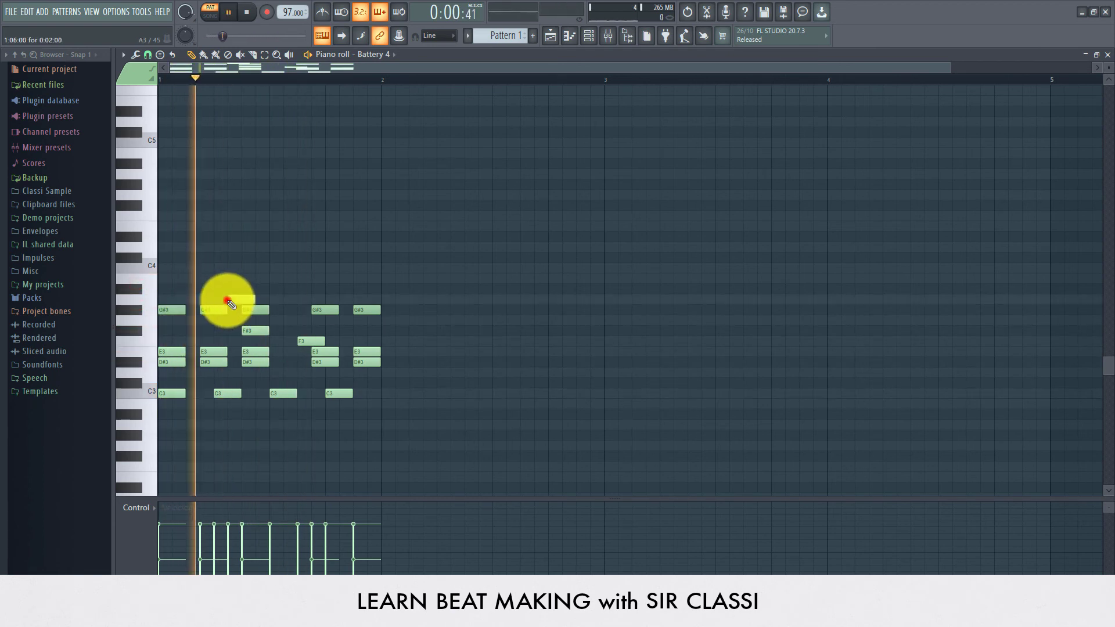
left_click(229, 299)
key("space")
key("space")
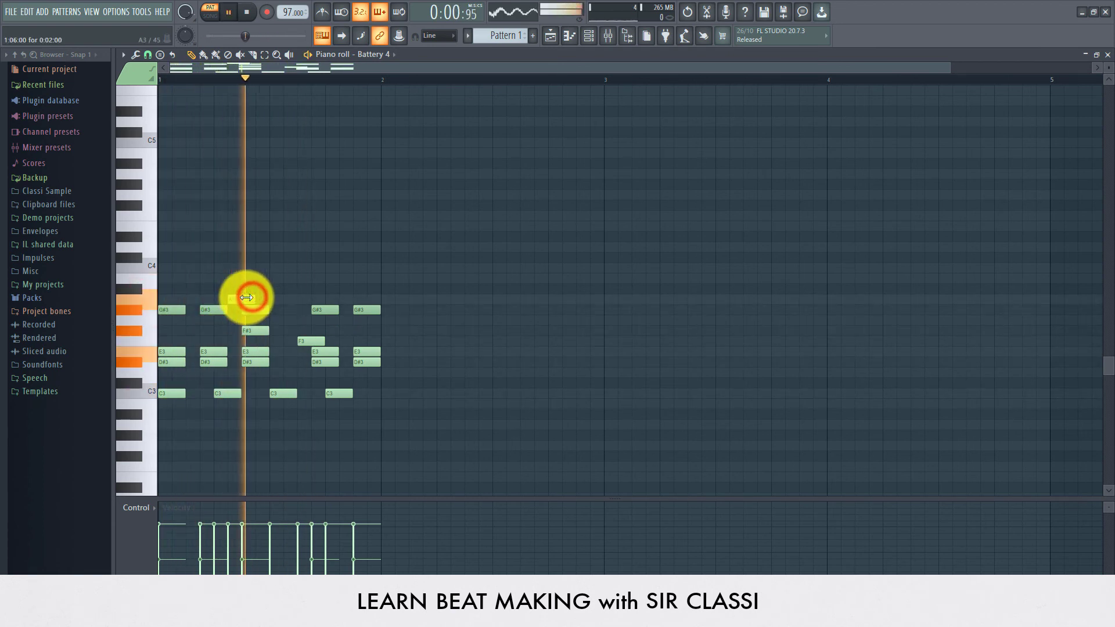
Try one-step A3 notes on steps 7, 13 and 14 of bar 1, moving the second pair to steps 14 and 15.
left_click(246, 299)
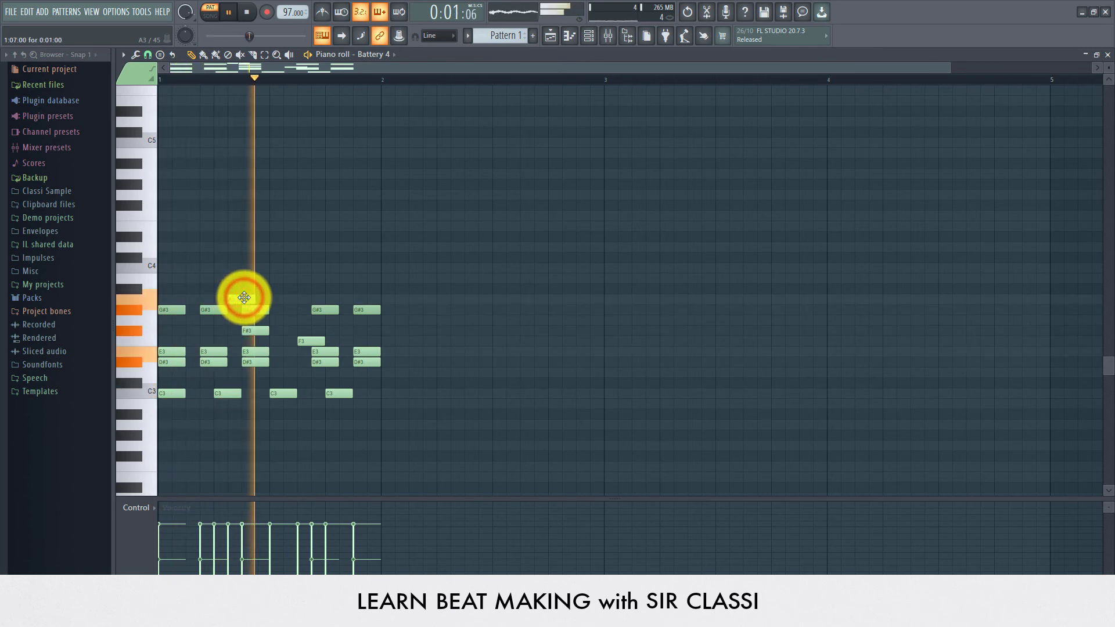
left_click(326, 298)
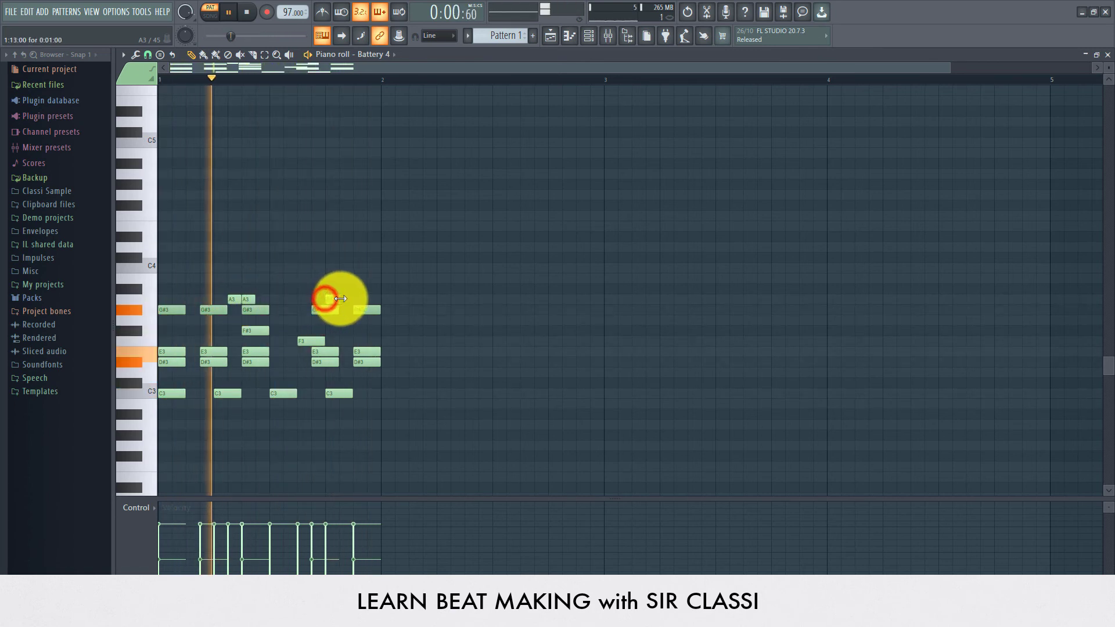
left_click(340, 298)
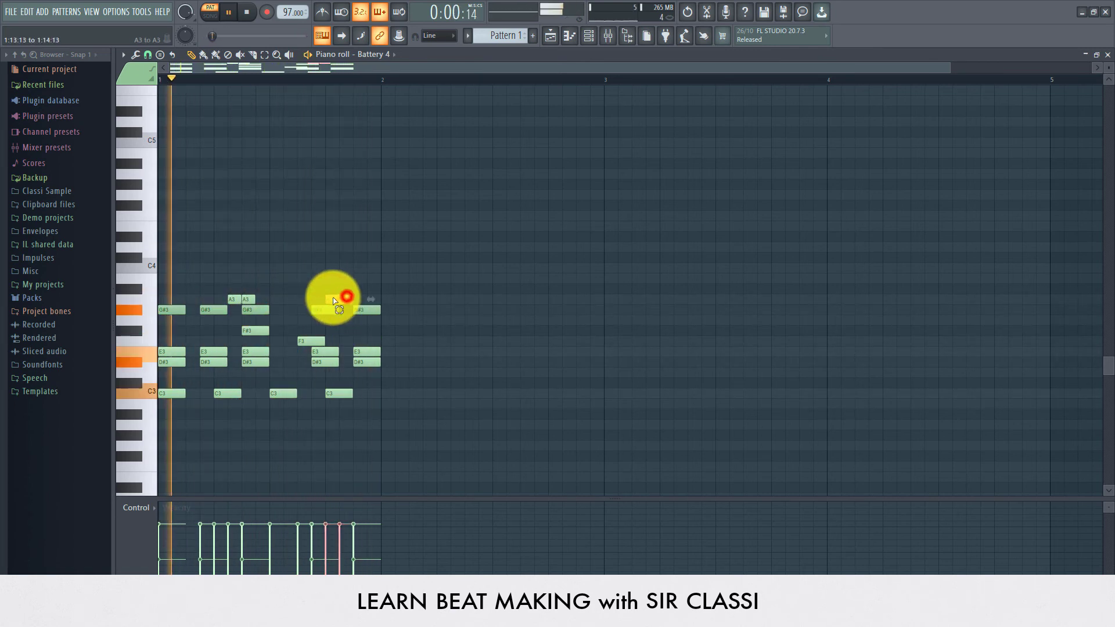
left_click_drag(333, 298, 352, 297)
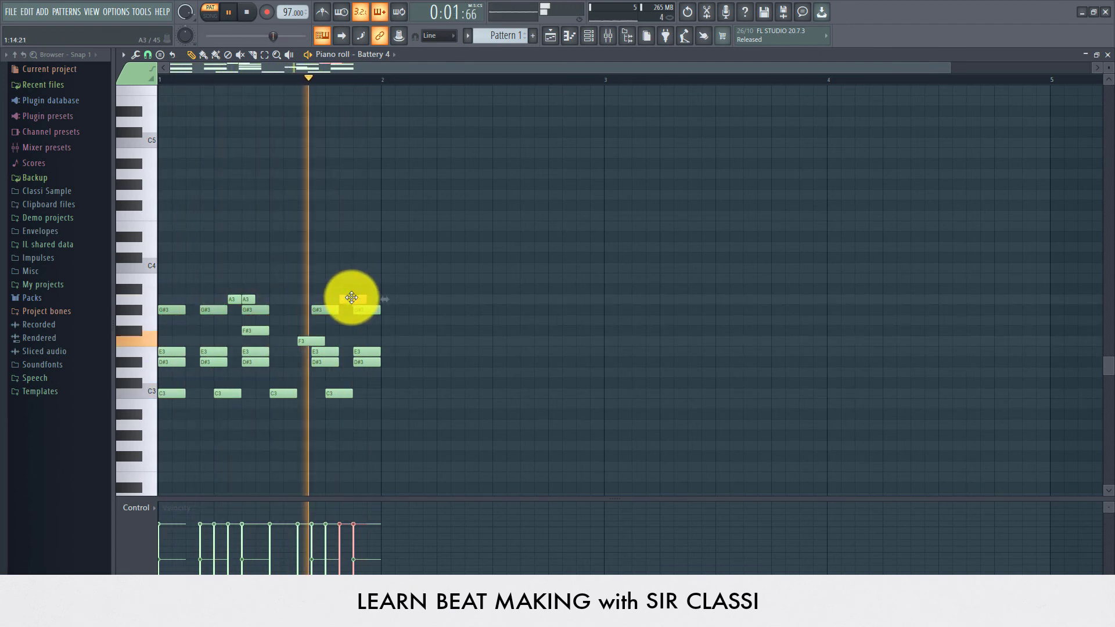
left_click_drag(270, 299, 240, 299)
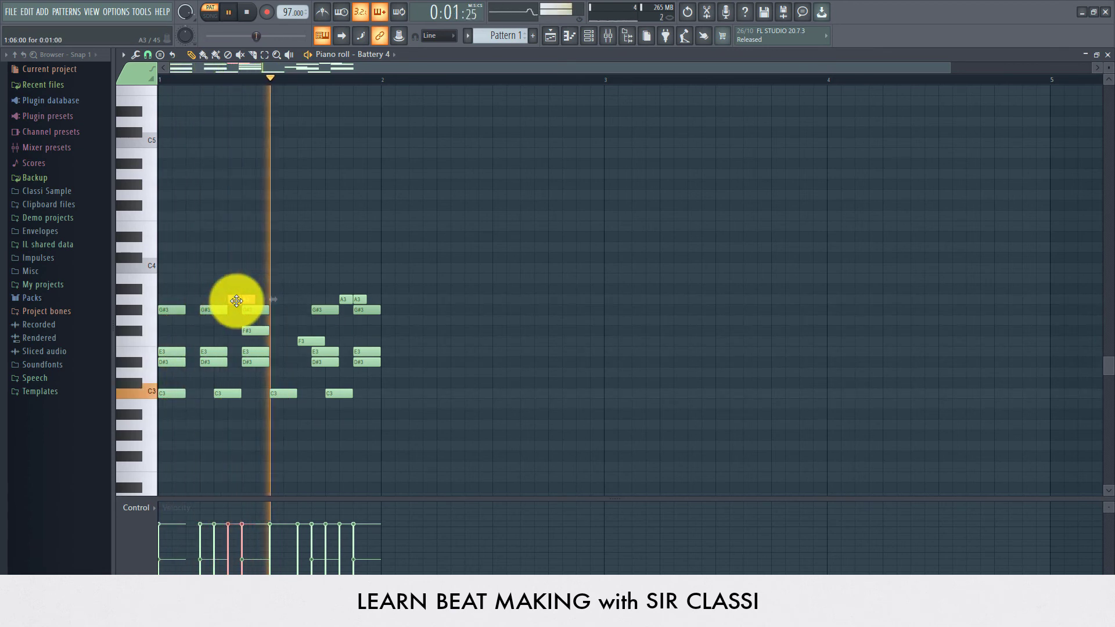
Delete all the A3 notes from bar 1.
right_click(256, 301)
left_click(243, 300)
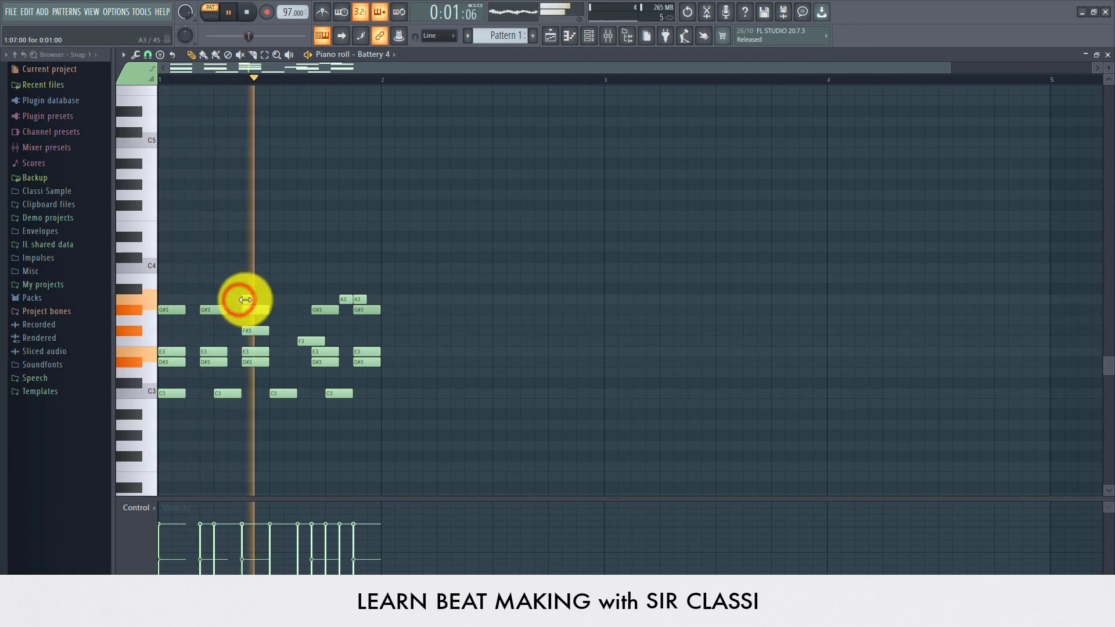
left_click(338, 301)
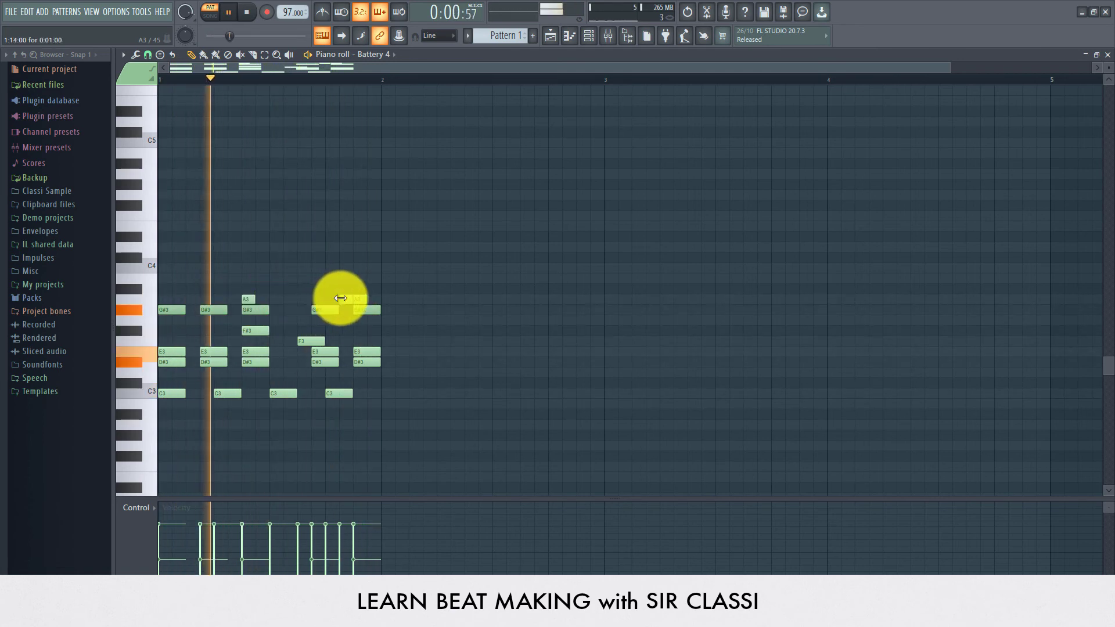
right_click(345, 301)
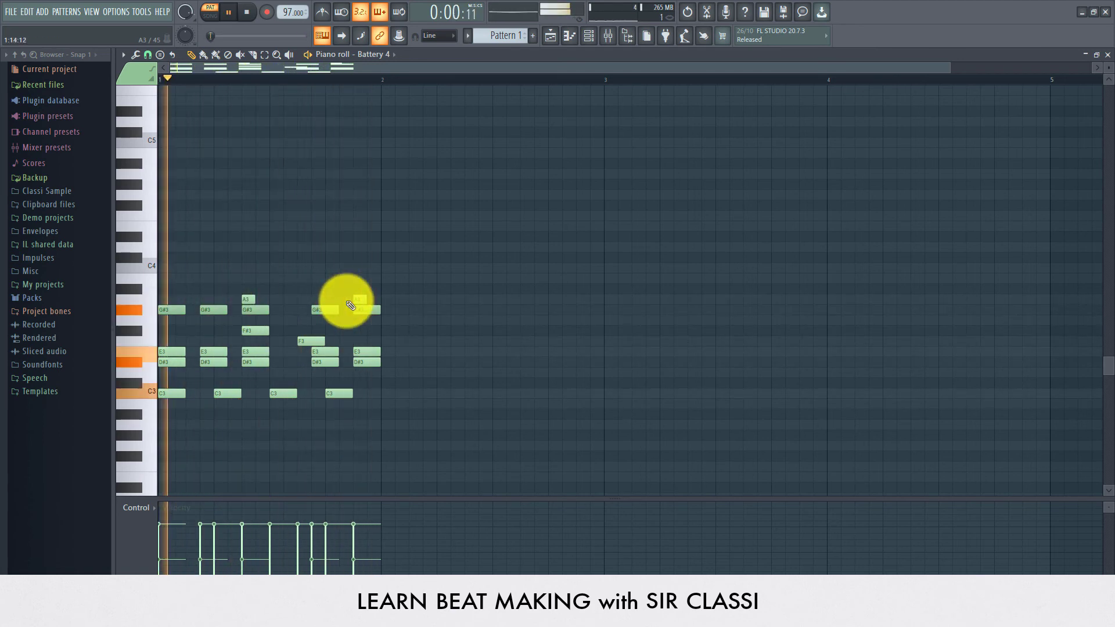
right_click(248, 299)
right_click(359, 299)
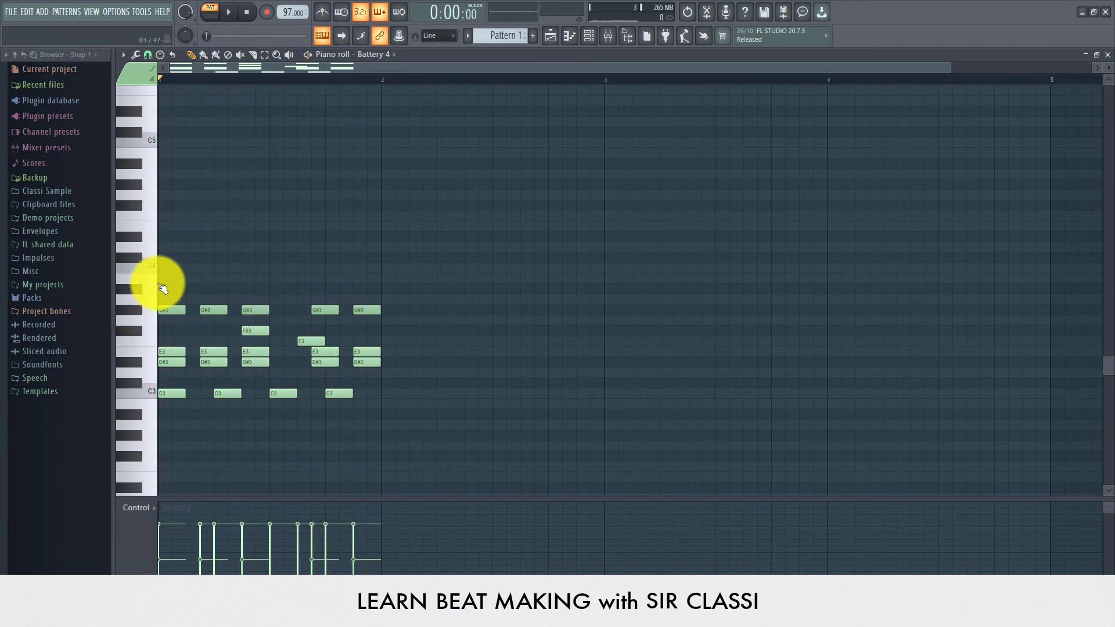
Open the Battery 4 channel's plugin window, place it over the piano roll and play the pattern while watching its cells.
scroll(238, 279, "down", 3)
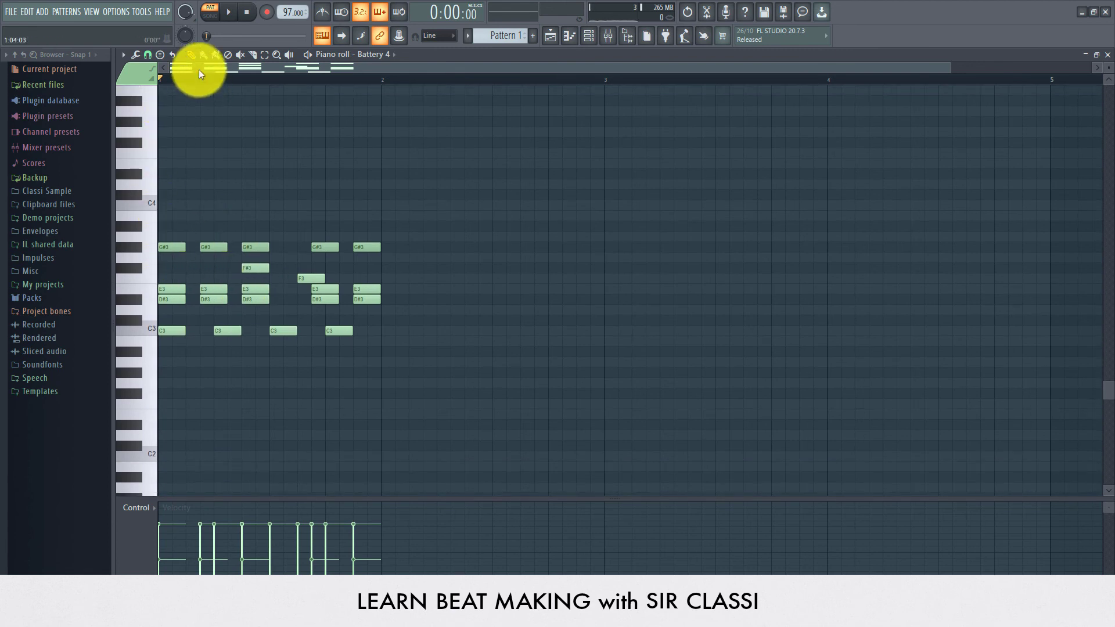
scroll(175, 77, "up", 4)
left_click_drag(231, 62, 217, 61)
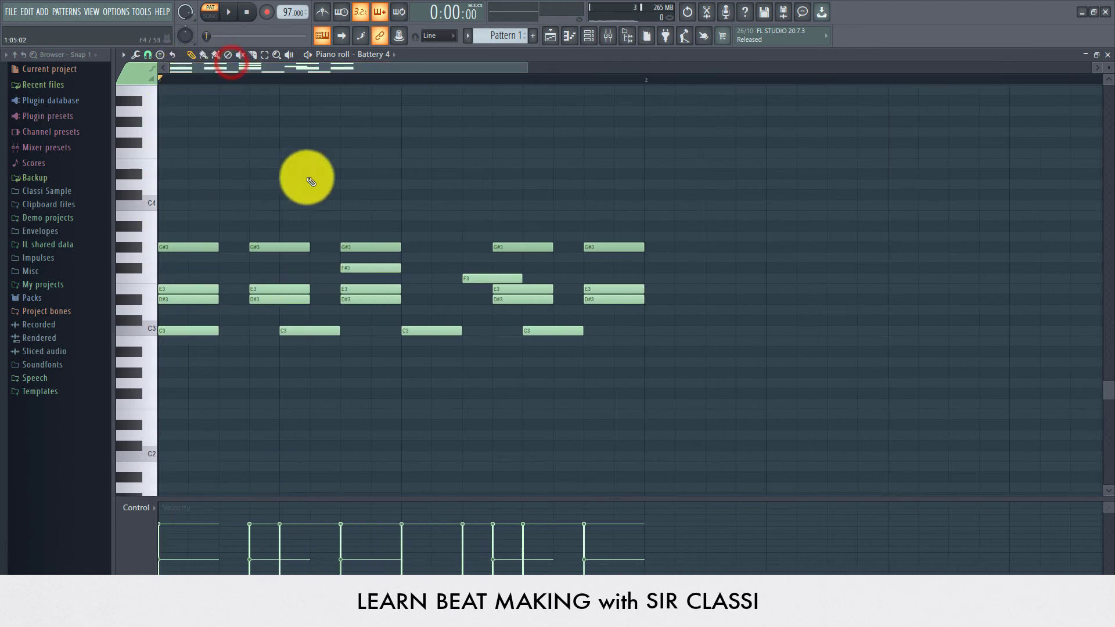
left_click(585, 36)
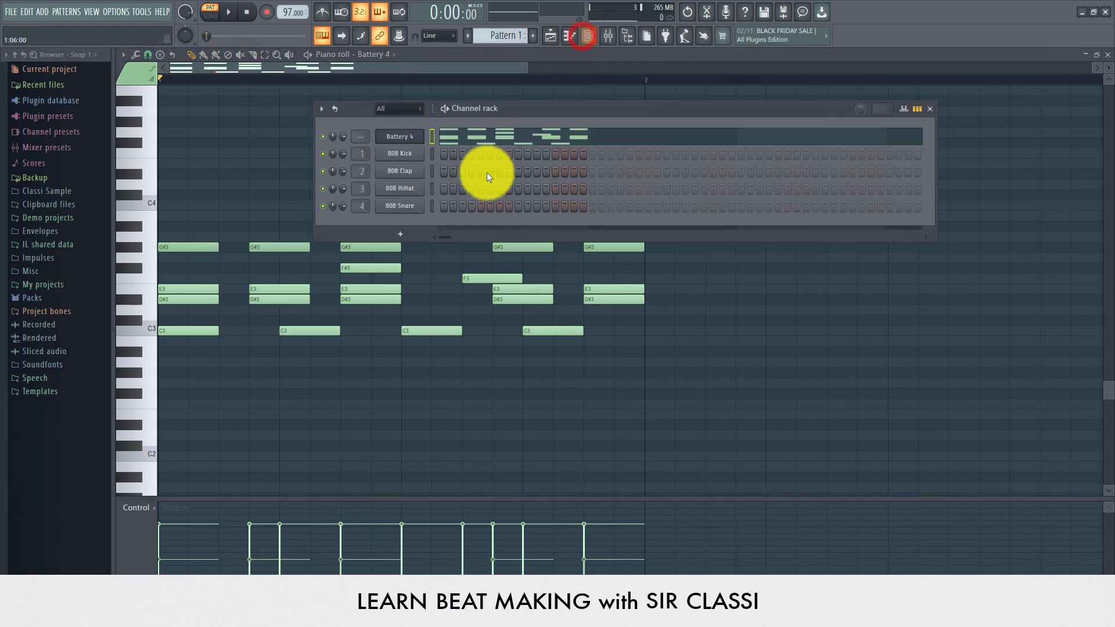
left_click(402, 137)
left_click_drag(527, 217, 688, 177)
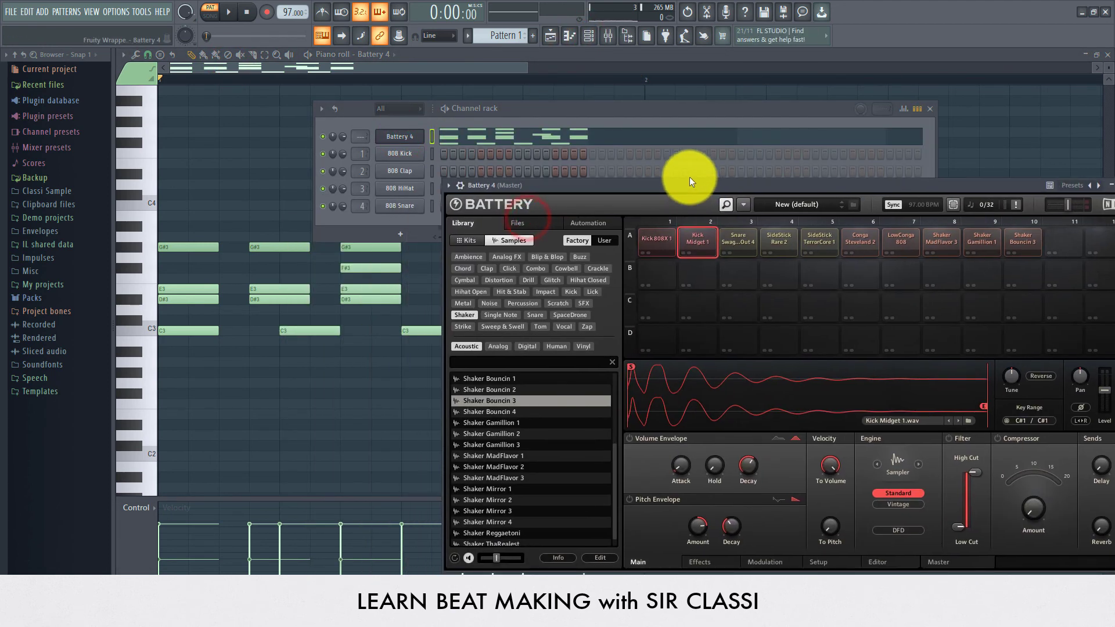
key("space")
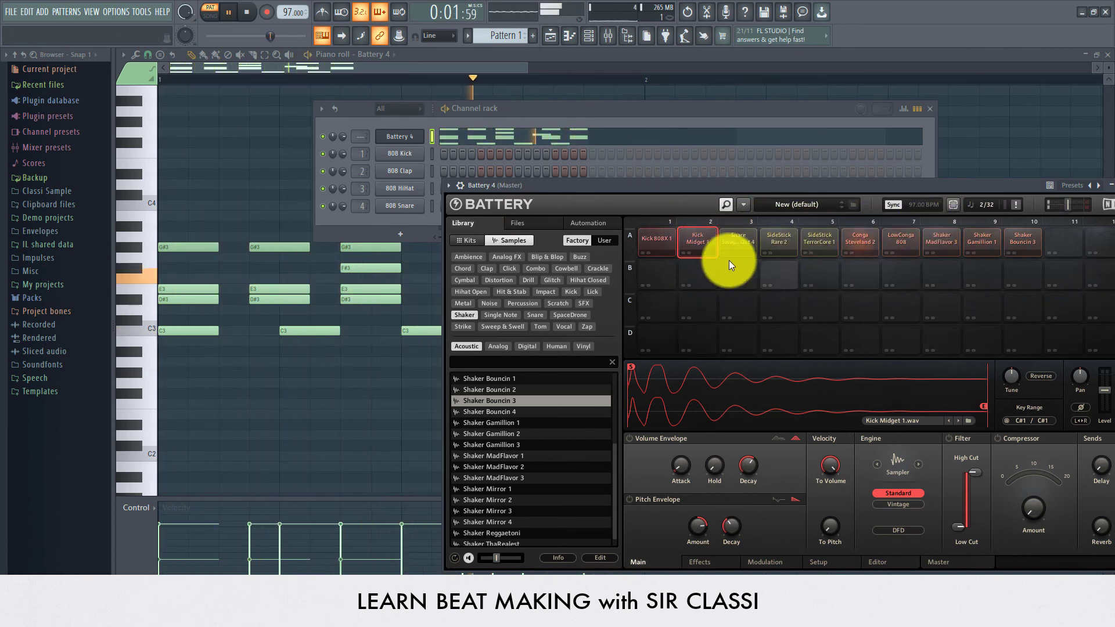
key("space")
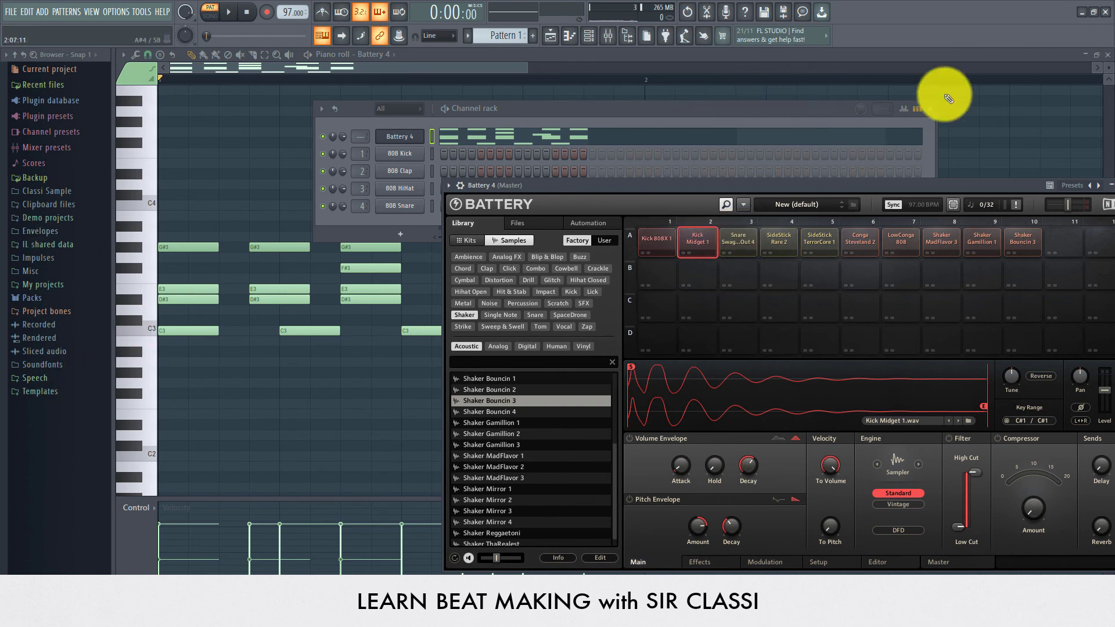
Restore the piano roll to a floating window and arrange it beside the Battery 4 window, with the channel rack behind.
left_click(1101, 54)
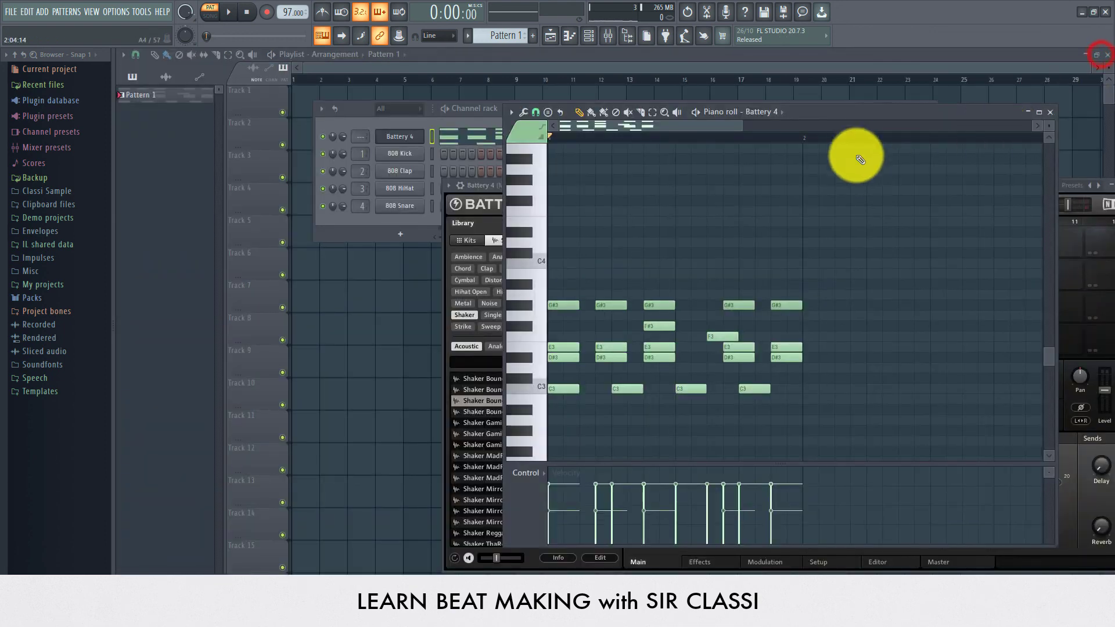
left_click_drag(861, 113, 481, 141)
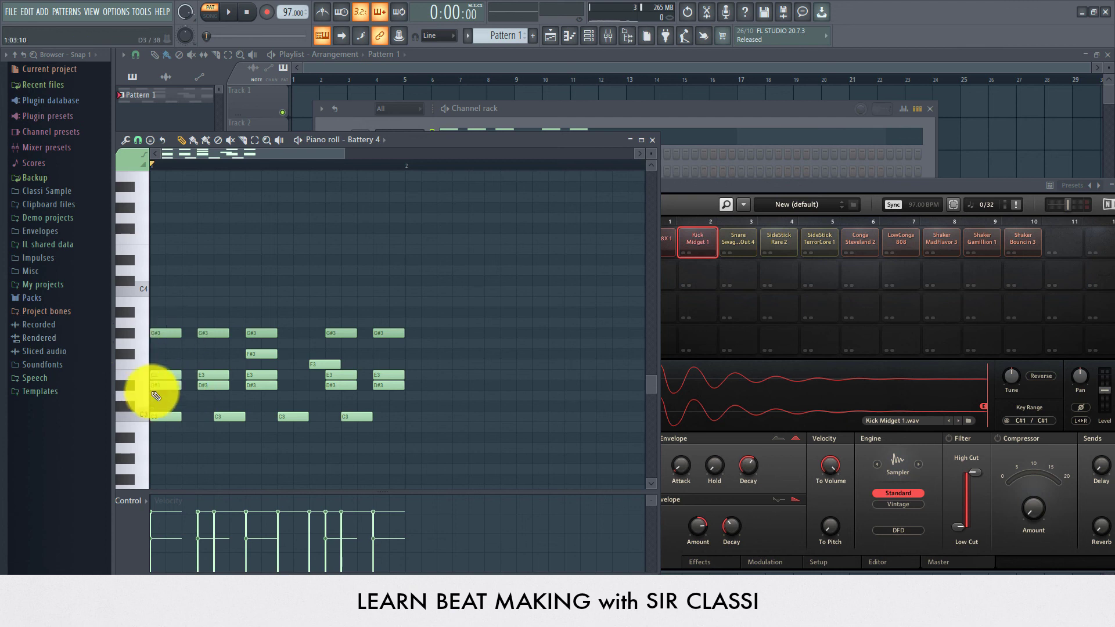
left_click(727, 183)
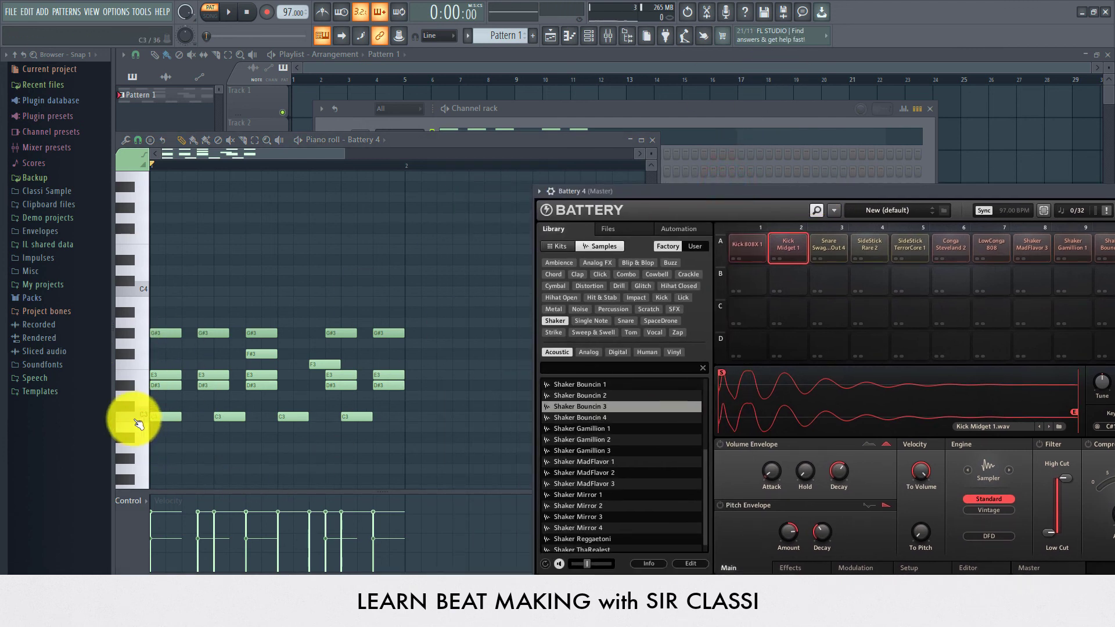
left_click(135, 418)
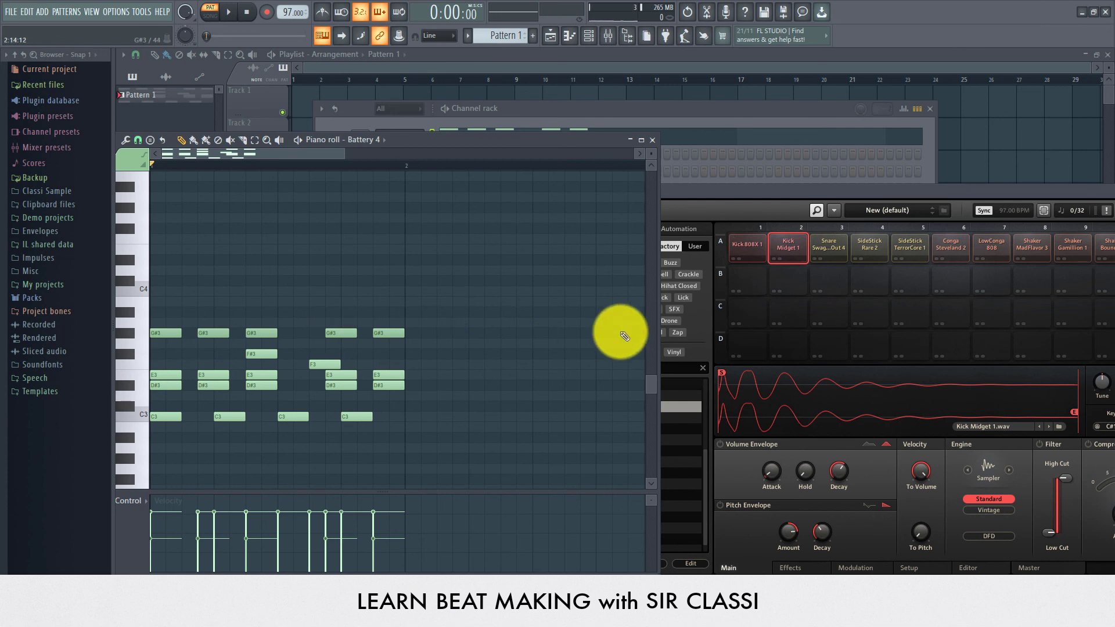
left_click(792, 191)
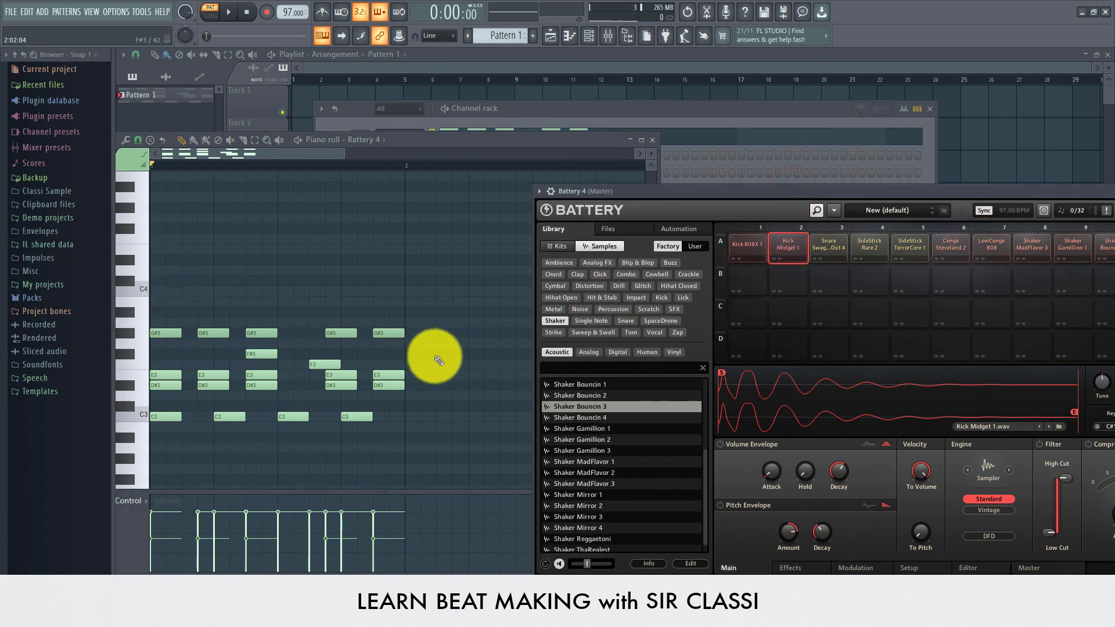
left_click(632, 108)
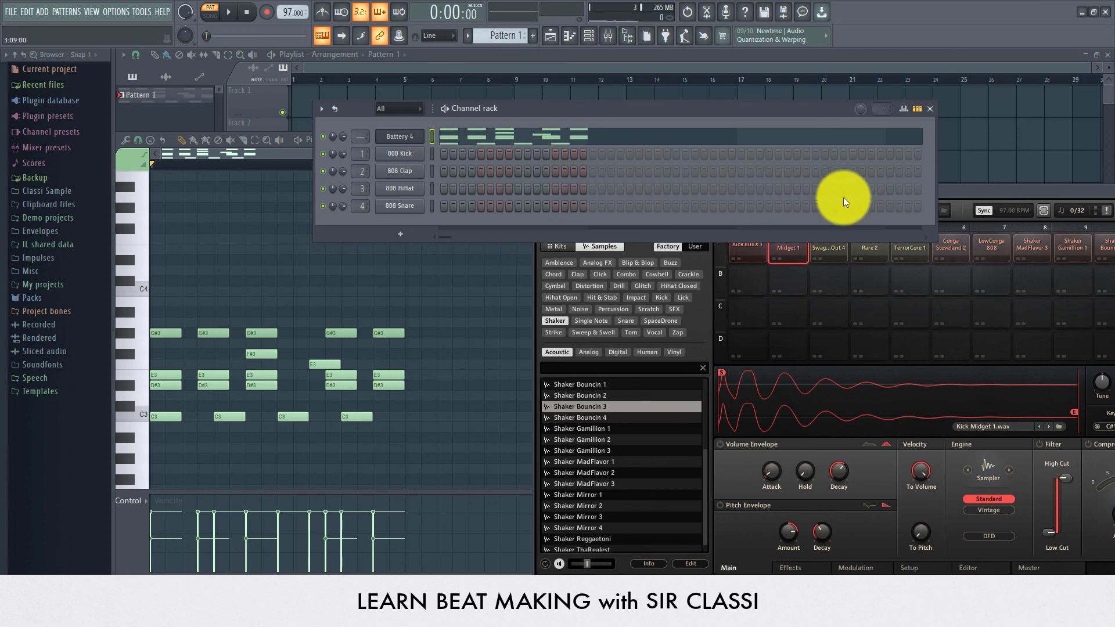
left_click(947, 192)
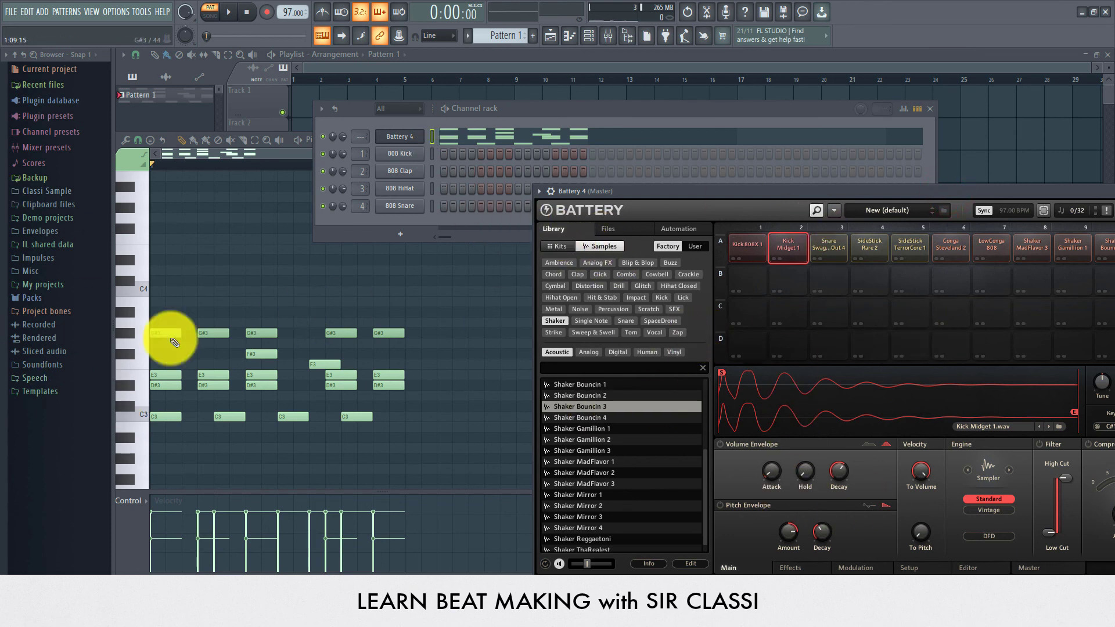
Load the sample 808BD_T1D5_X from the 808 Bass Kicks 1 pack into Battery cell C1.
left_click(45, 298)
scroll(45, 349, "down", 2)
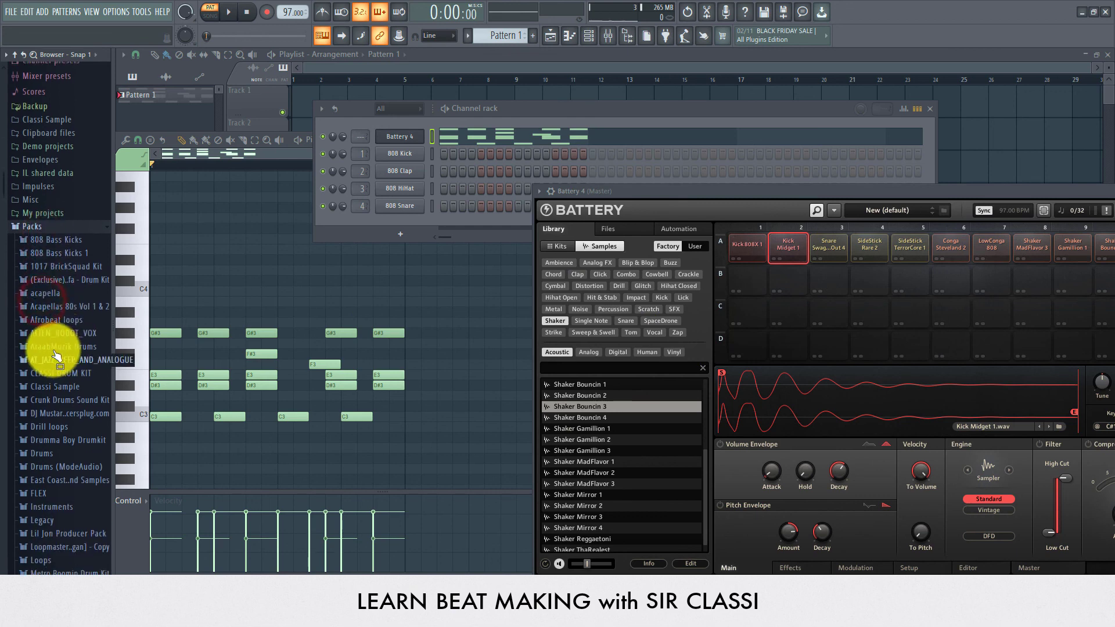
left_click(52, 251)
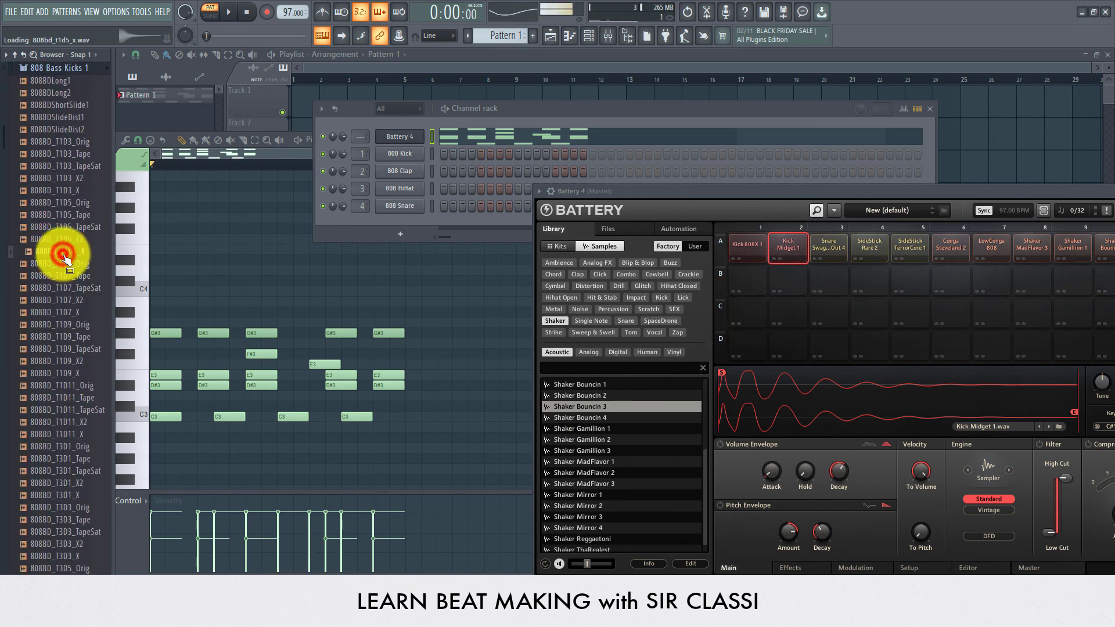
left_click_drag(65, 254, 741, 325)
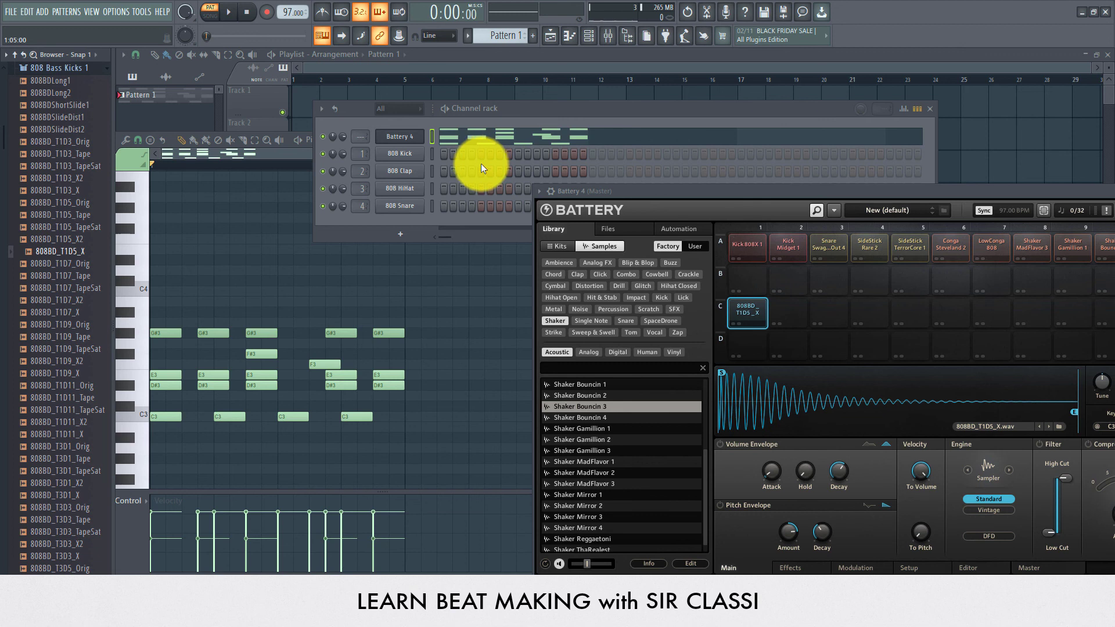
Delete the 808BD_T1D5_X cell from the Battery kit and bring the channel rack to the front.
right_click(751, 306)
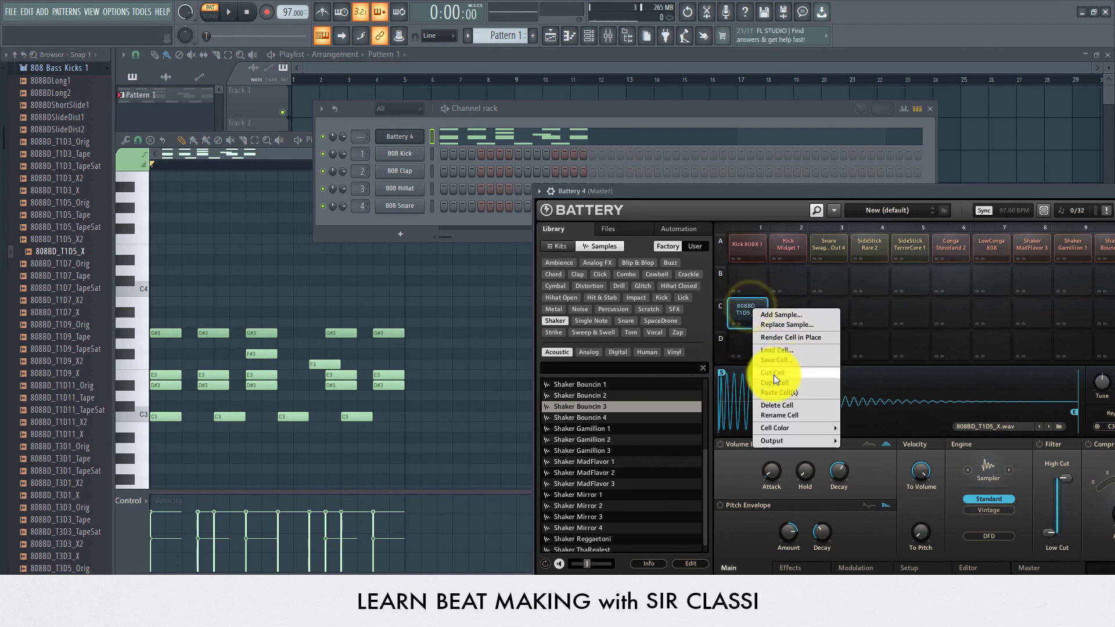
left_click(778, 405)
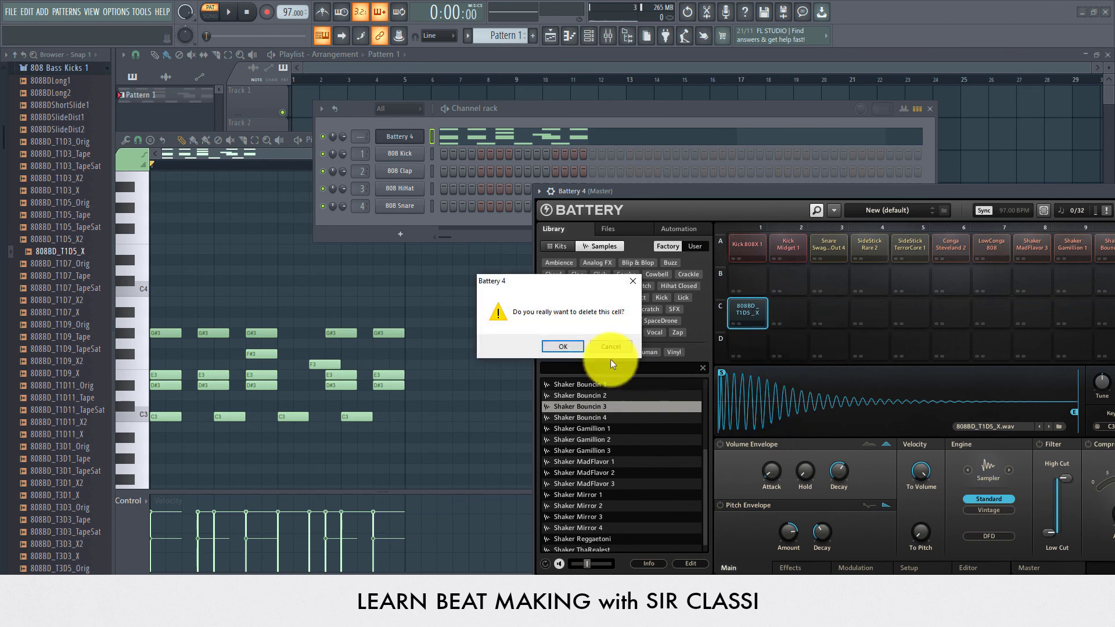
left_click(571, 350)
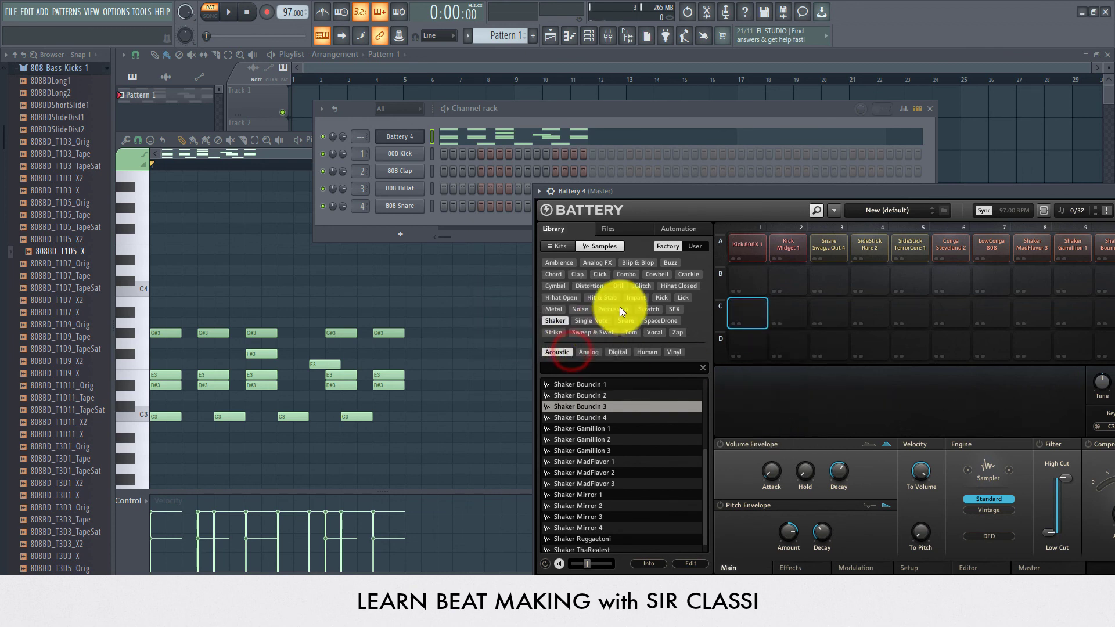
left_click(526, 115)
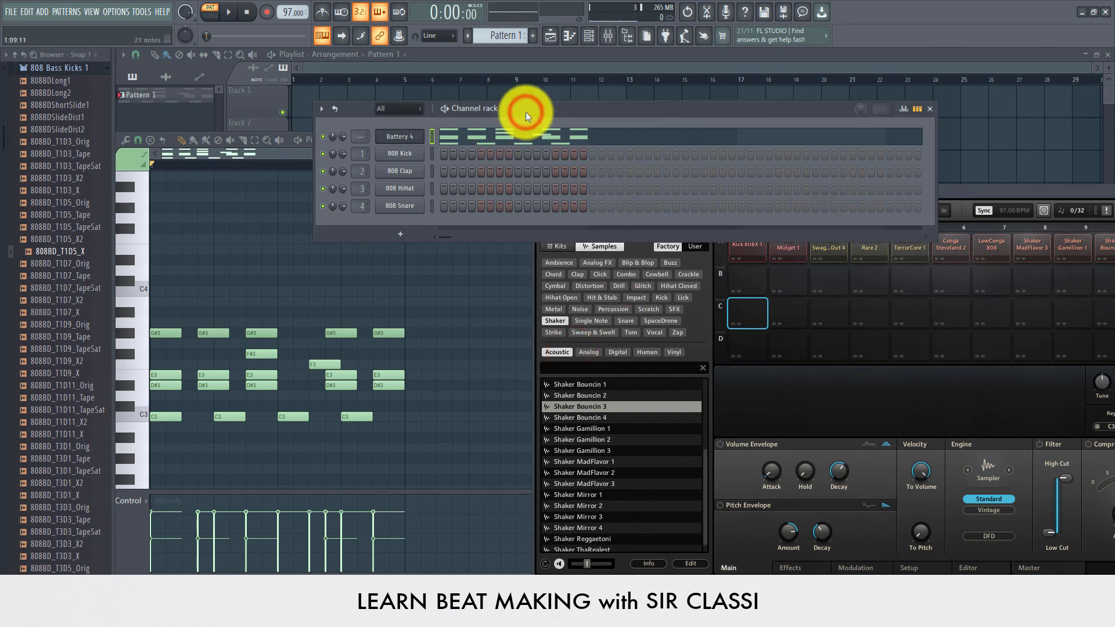